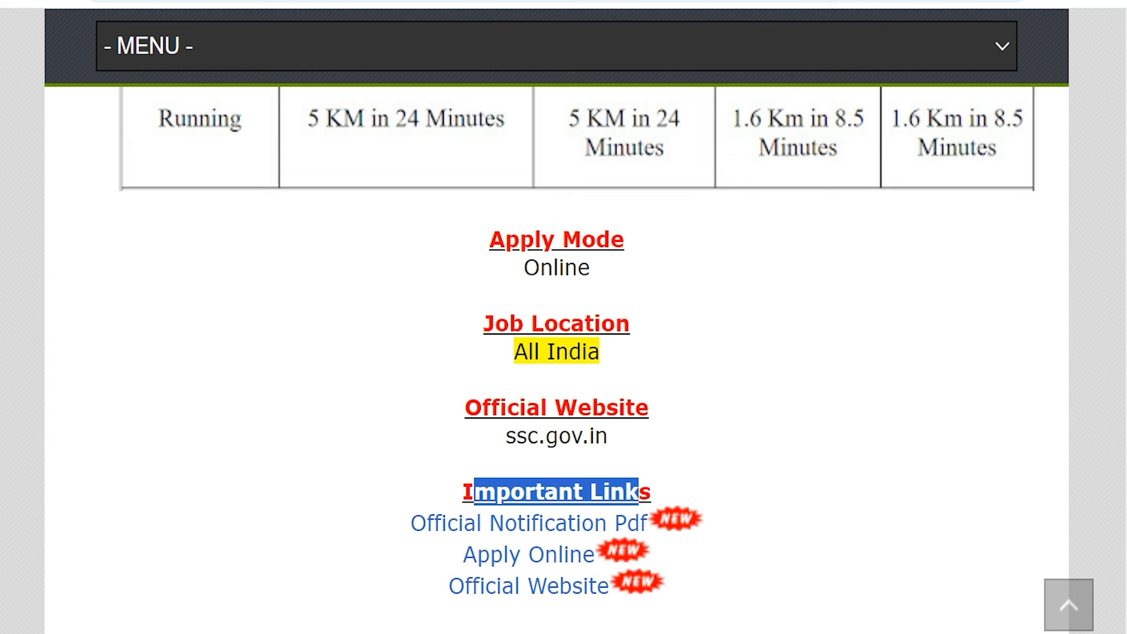
Review the vacancy table in the notification and point out the Apply Online link
left_click_drag(370, 521, 640, 522)
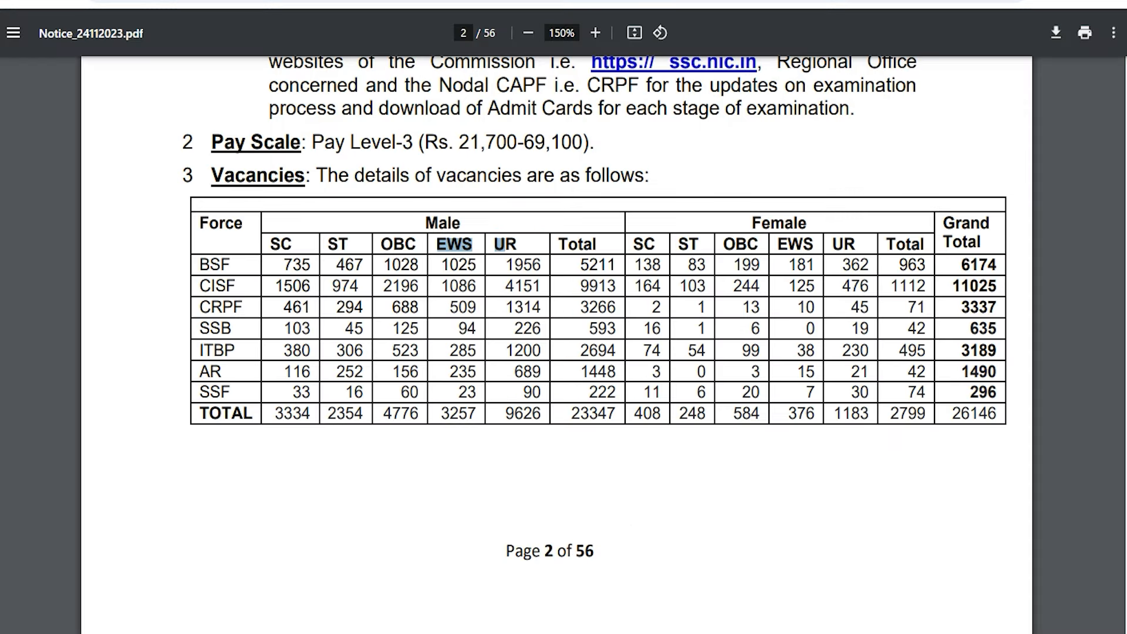
left_click(385, 301)
scroll(385, 302, "down", 5)
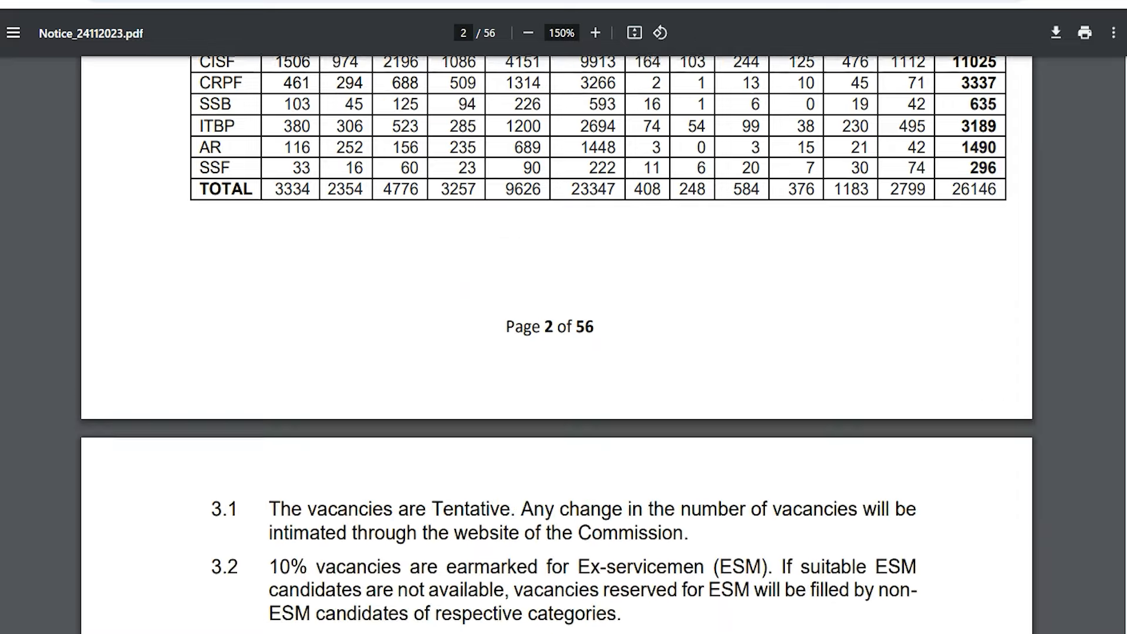
scroll(556, 345, "down", 3)
scroll(556, 345, "up", 10)
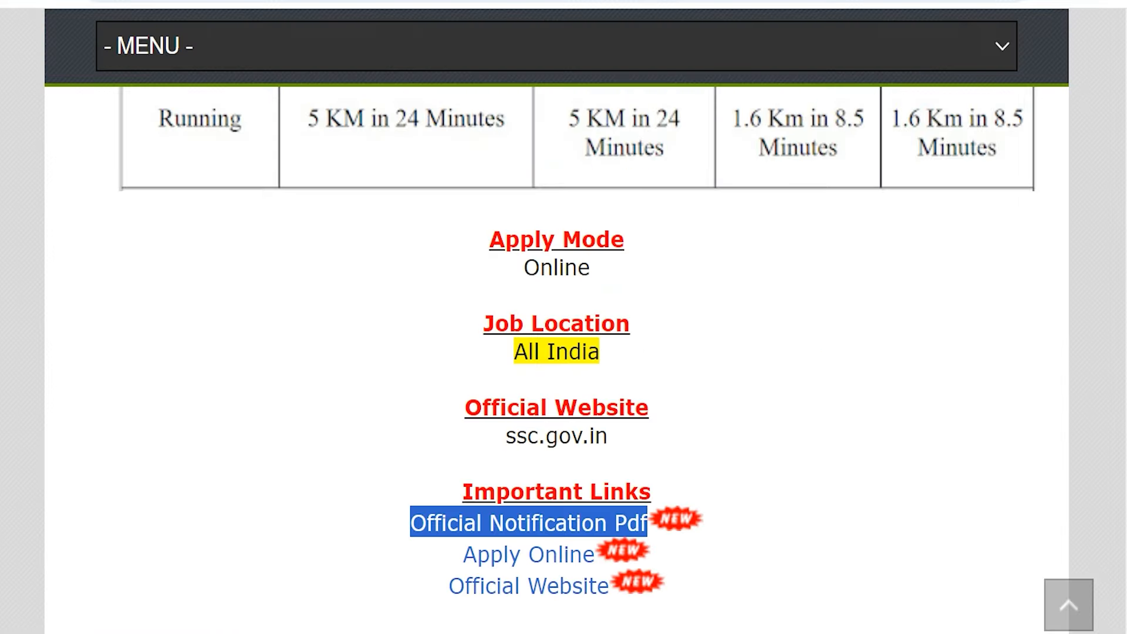
left_click_drag(441, 552, 581, 554)
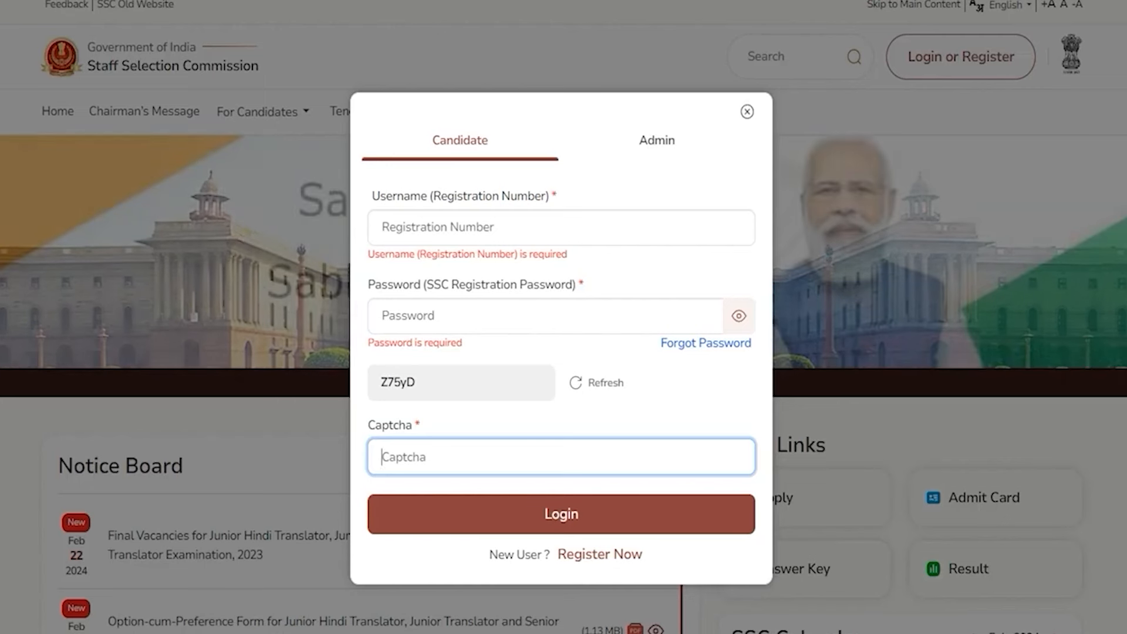
Register as a new candidate, review the four One Time Registration steps, and begin Personal Details
left_click(598, 554)
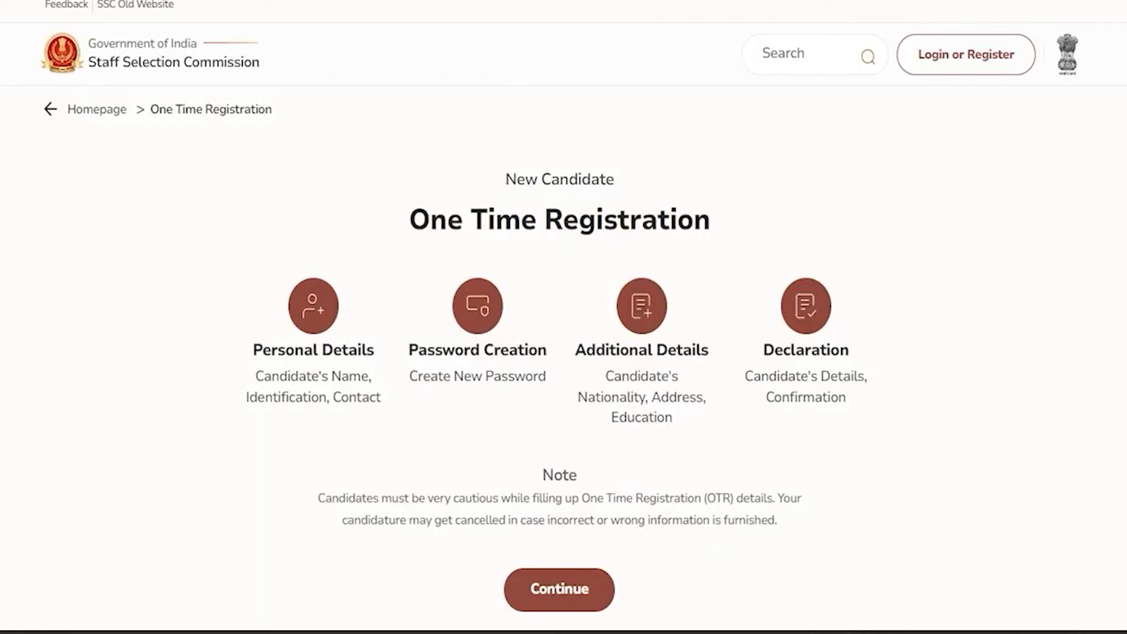
left_click_drag(431, 220, 692, 220)
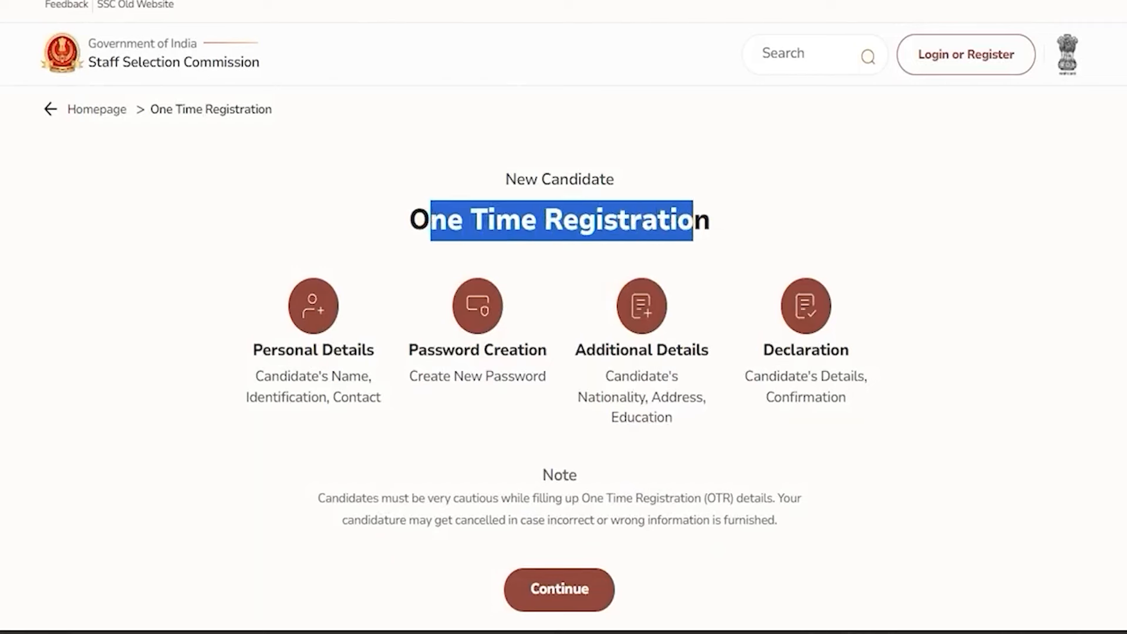
left_click_drag(270, 350, 342, 350)
left_click_drag(429, 350, 517, 351)
left_click_drag(595, 351, 692, 350)
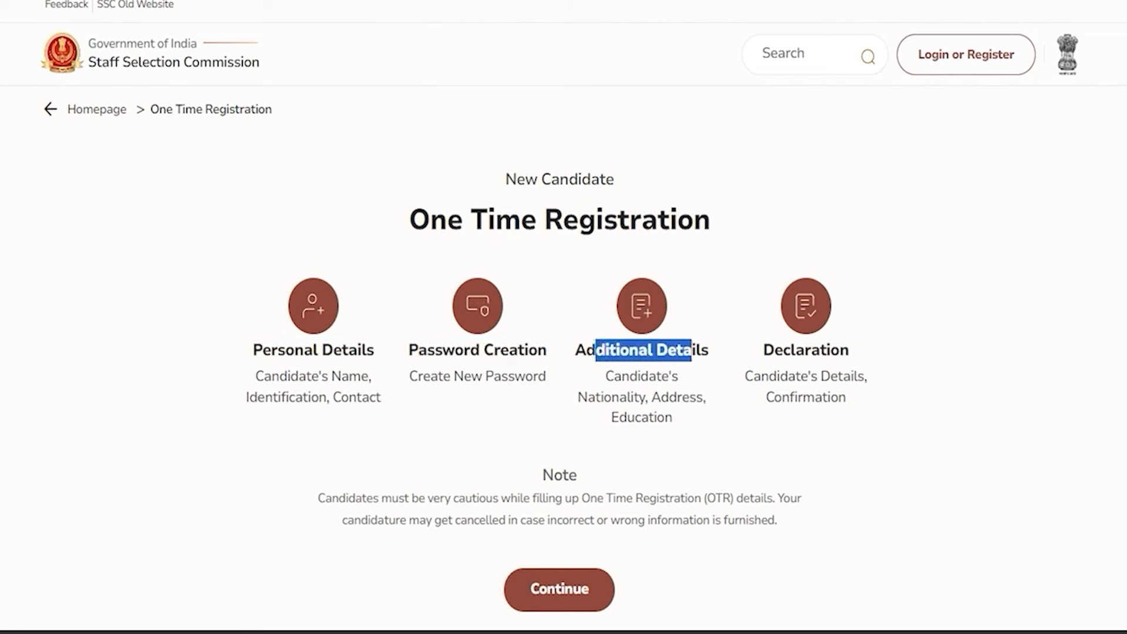
left_click_drag(784, 351, 839, 351)
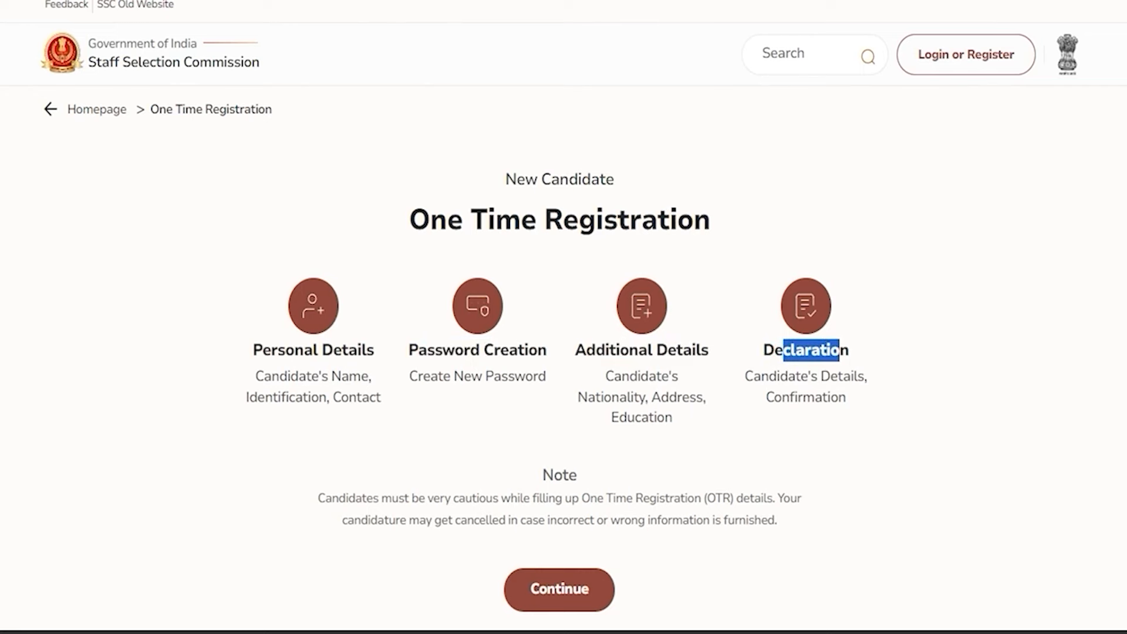
left_click(564, 592)
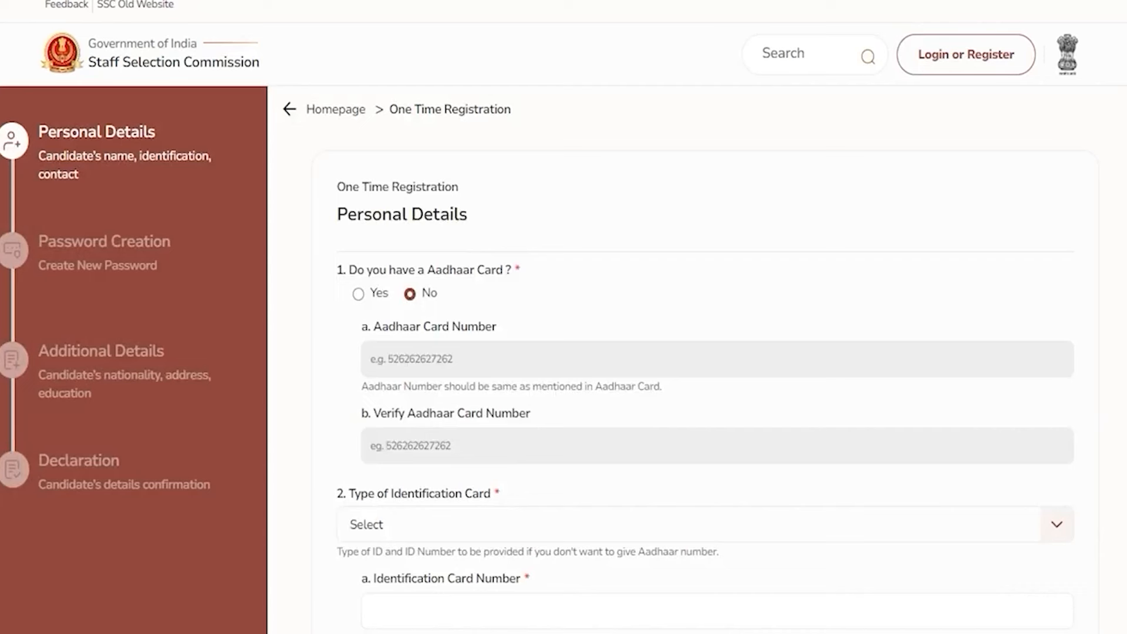
Answer No to having an Aadhaar Card after viewing the Aadhaar number fields
left_click_drag(357, 214, 433, 214)
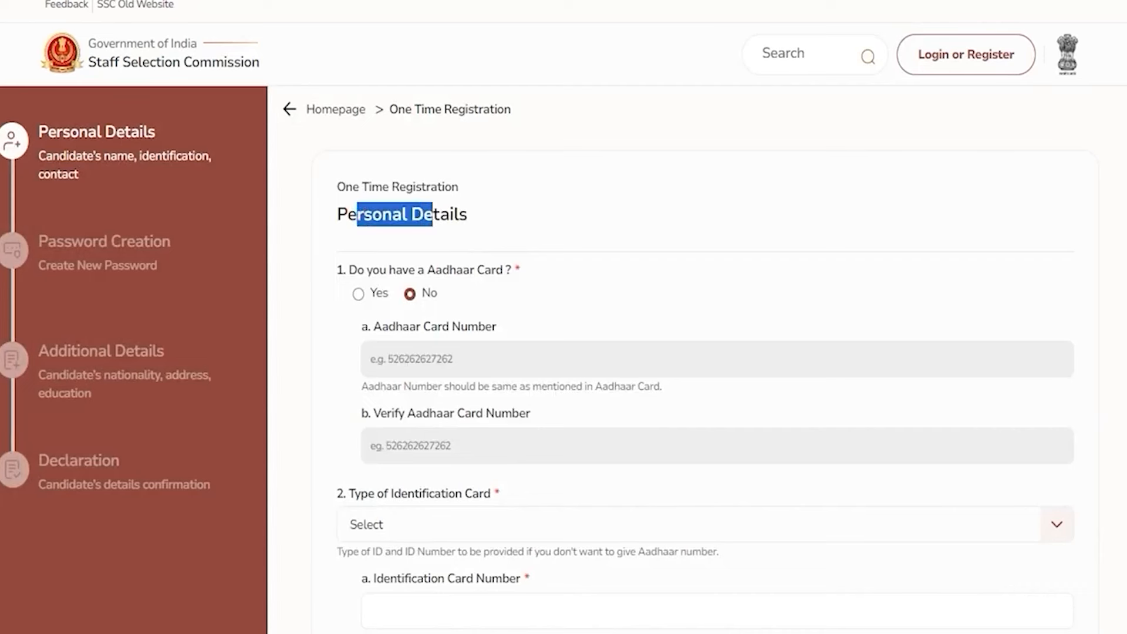
left_click_drag(365, 270, 484, 270)
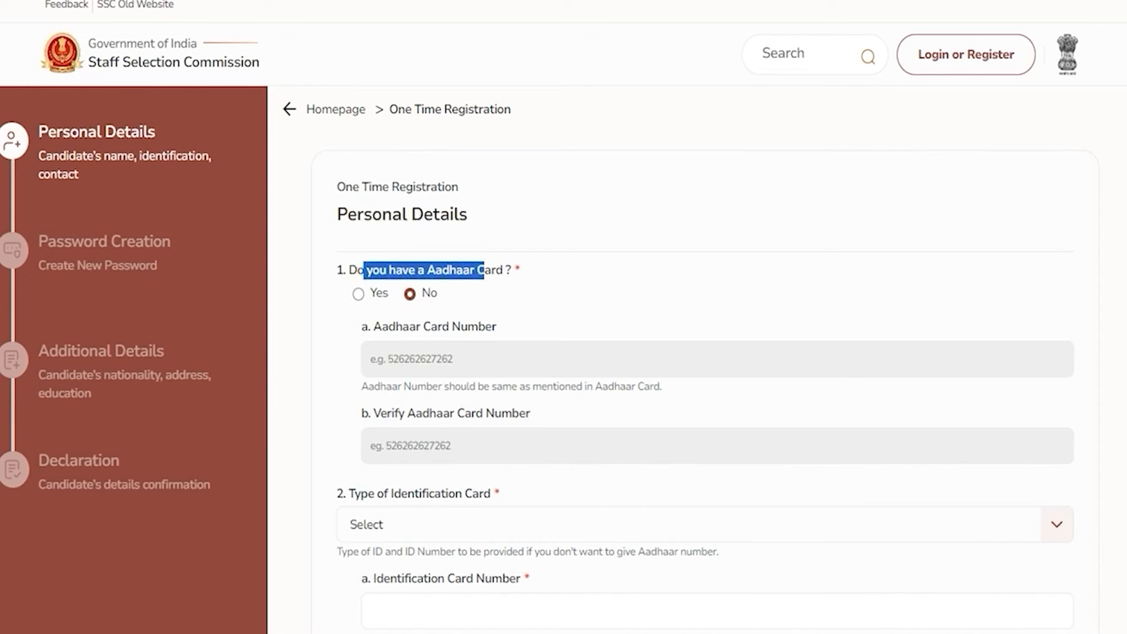
left_click(358, 293)
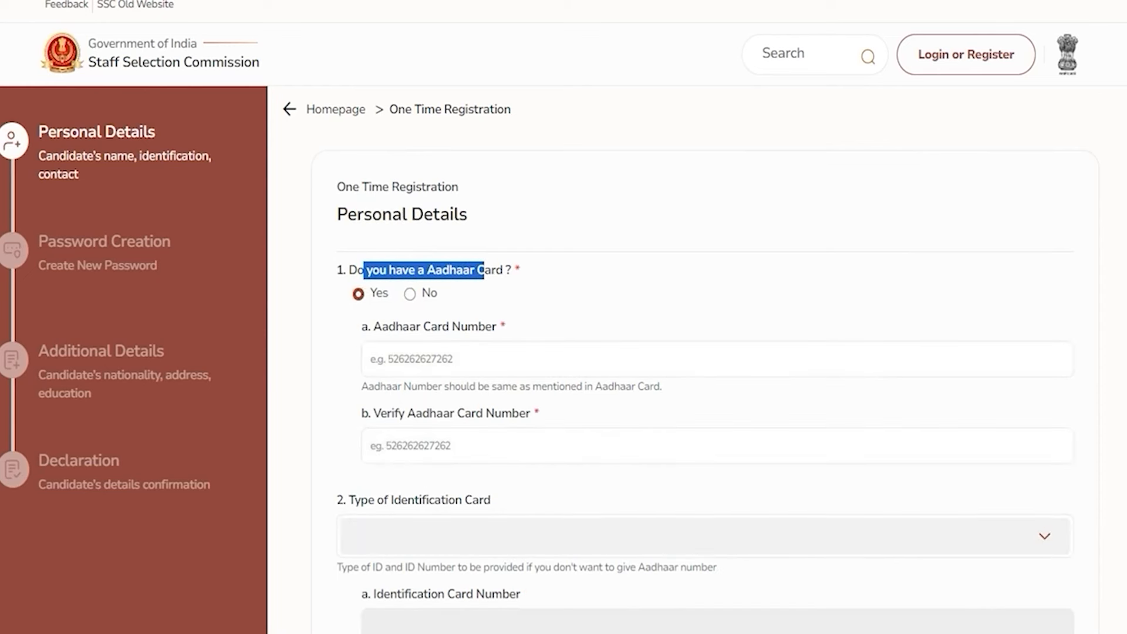
left_click(411, 357)
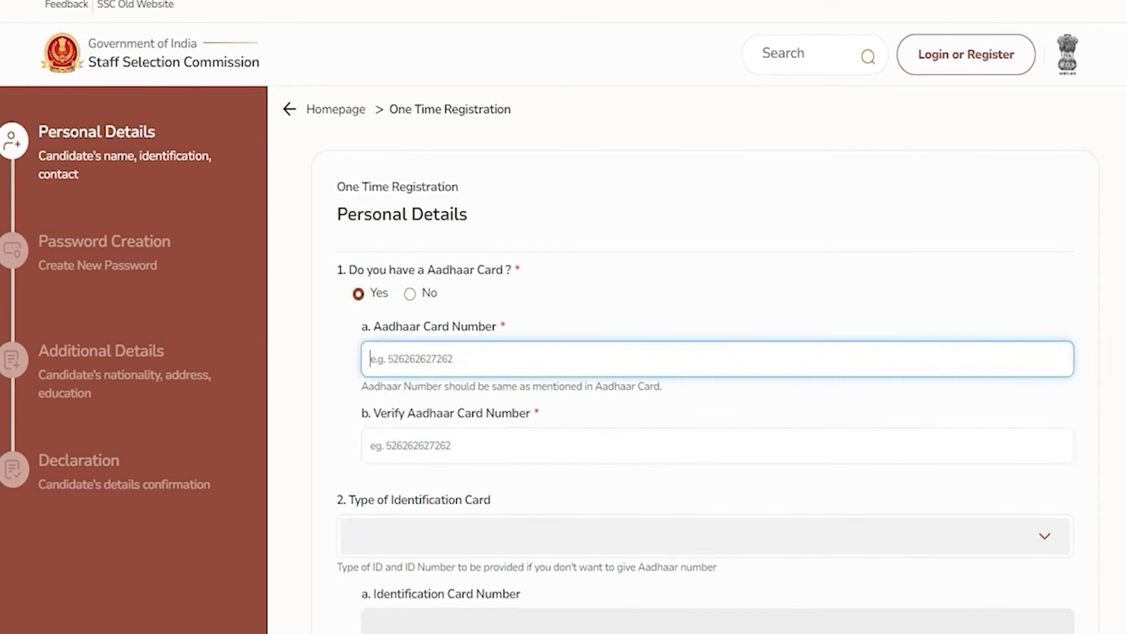
left_click(412, 445)
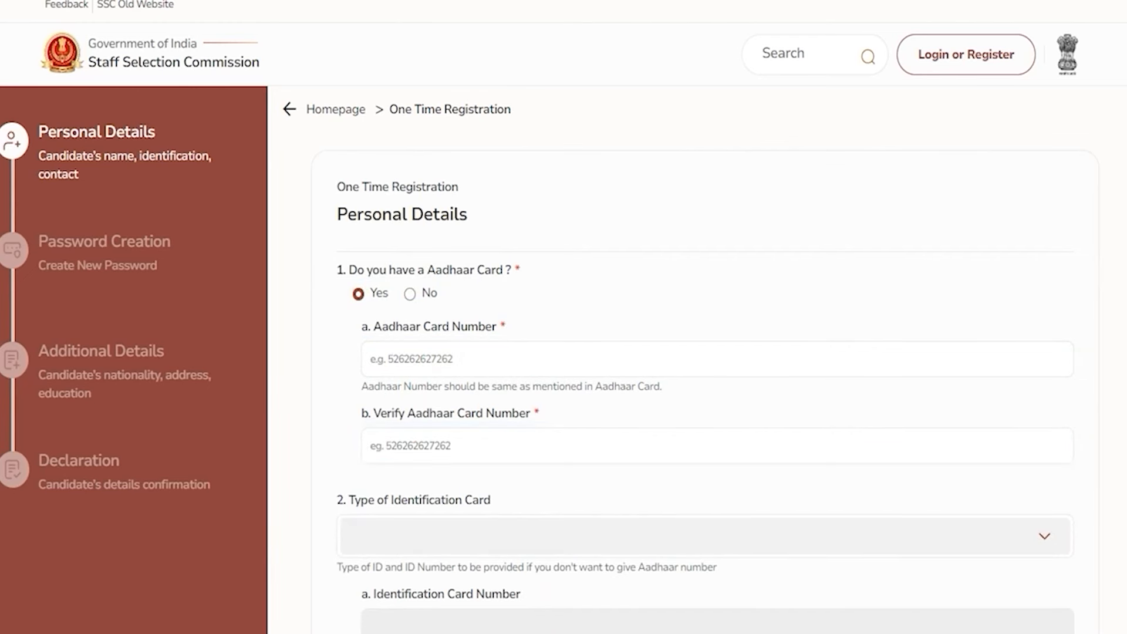
left_click(409, 294)
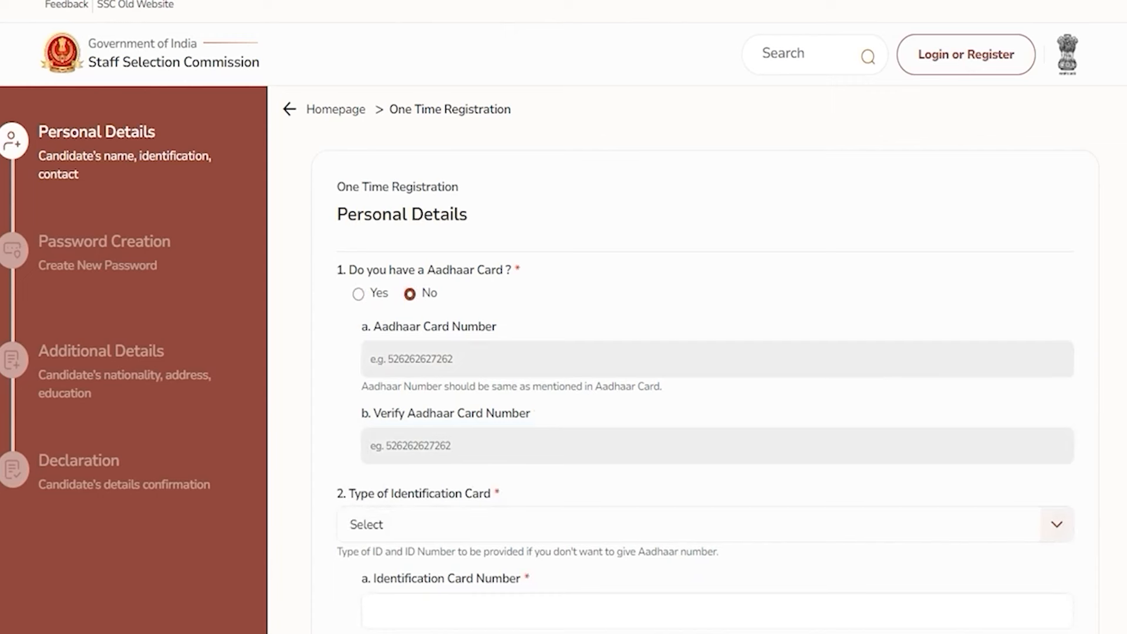
Choose Pan Card as the Type of Identification Card
left_click_drag(391, 493, 449, 493)
left_click(1016, 524)
left_click(1056, 524)
left_click(1057, 524)
scroll(1061, 524, "down", 2)
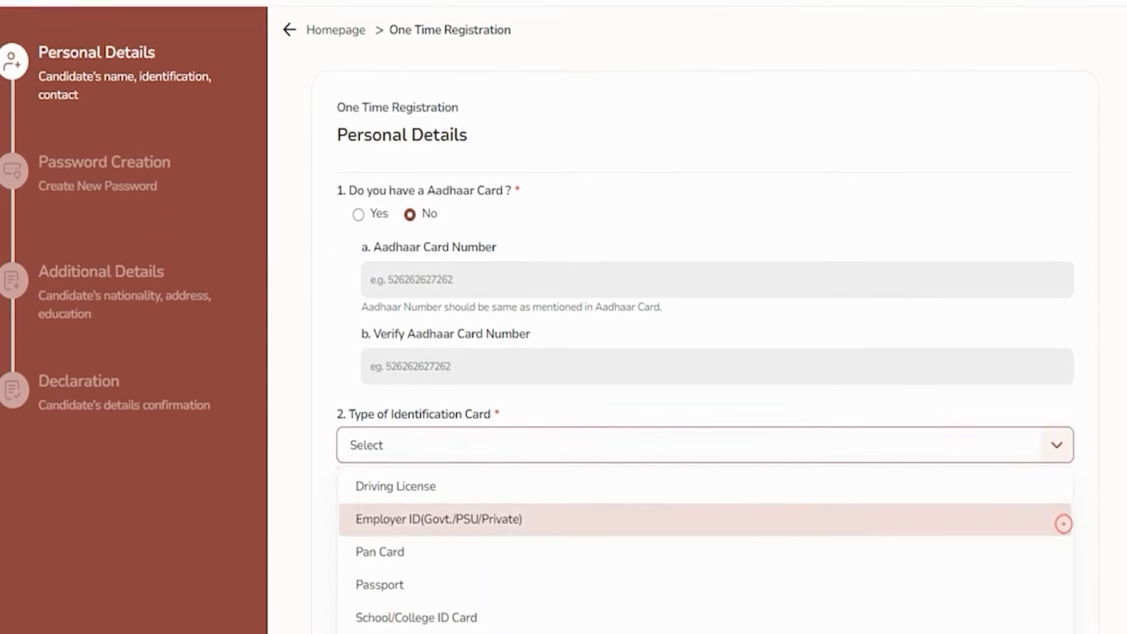
scroll(1063, 524, "down", 2)
key("Down")
key("Down")
key("Down")
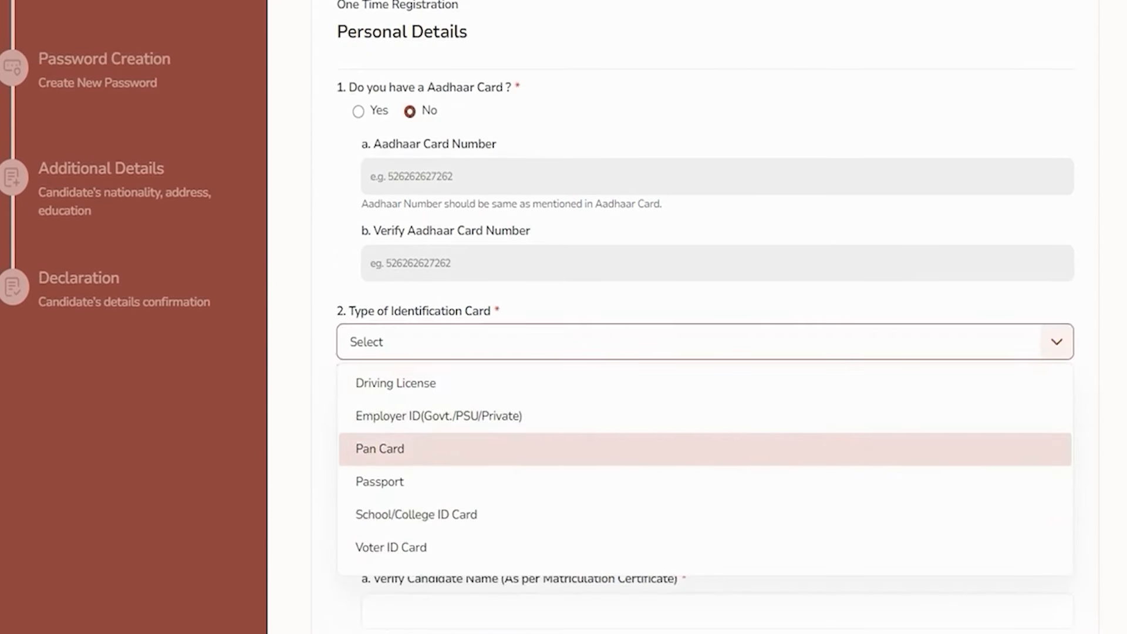
key("Down")
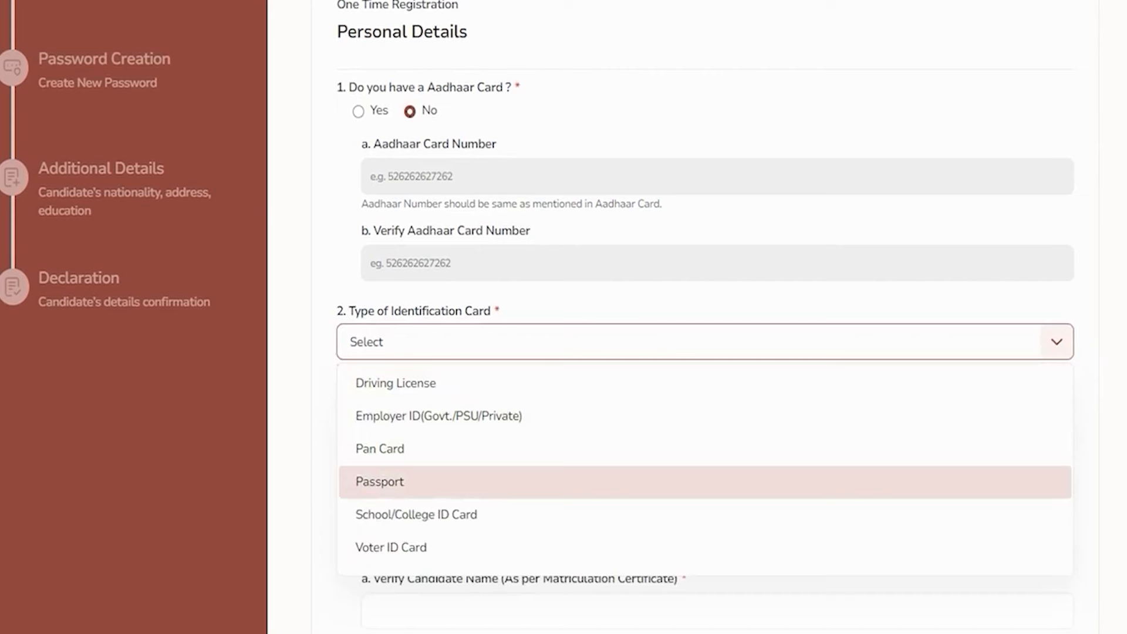
key("Up")
key("Return")
left_click(418, 429)
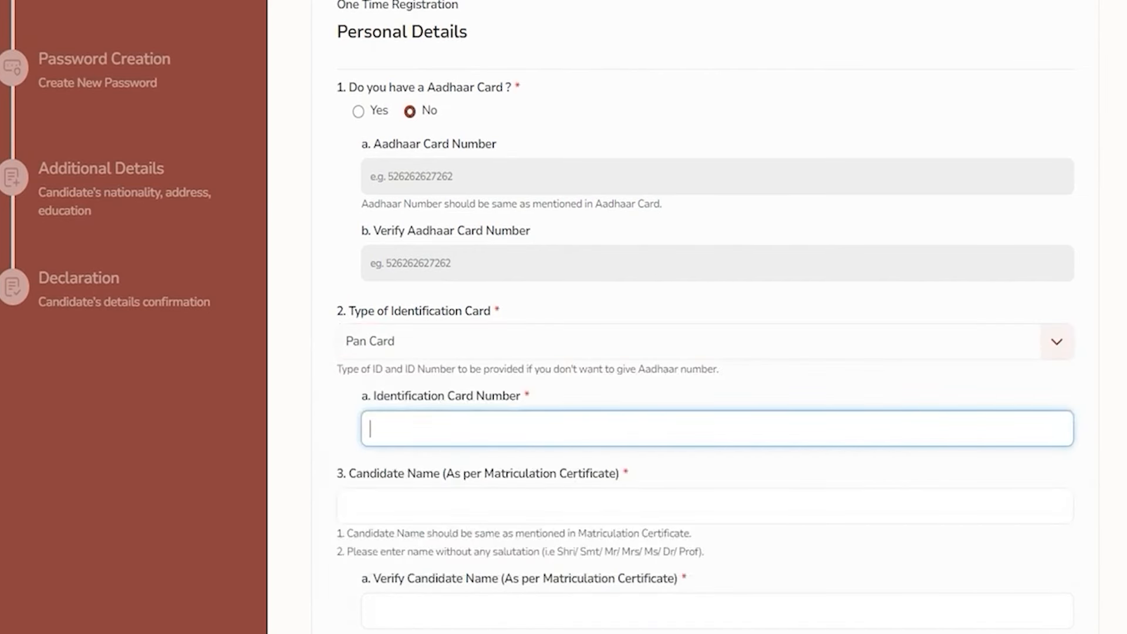
Enter the candidate's full name in both Candidate Name and Verify Candidate Name
scroll(705, 415, "down", 1)
left_click(417, 415)
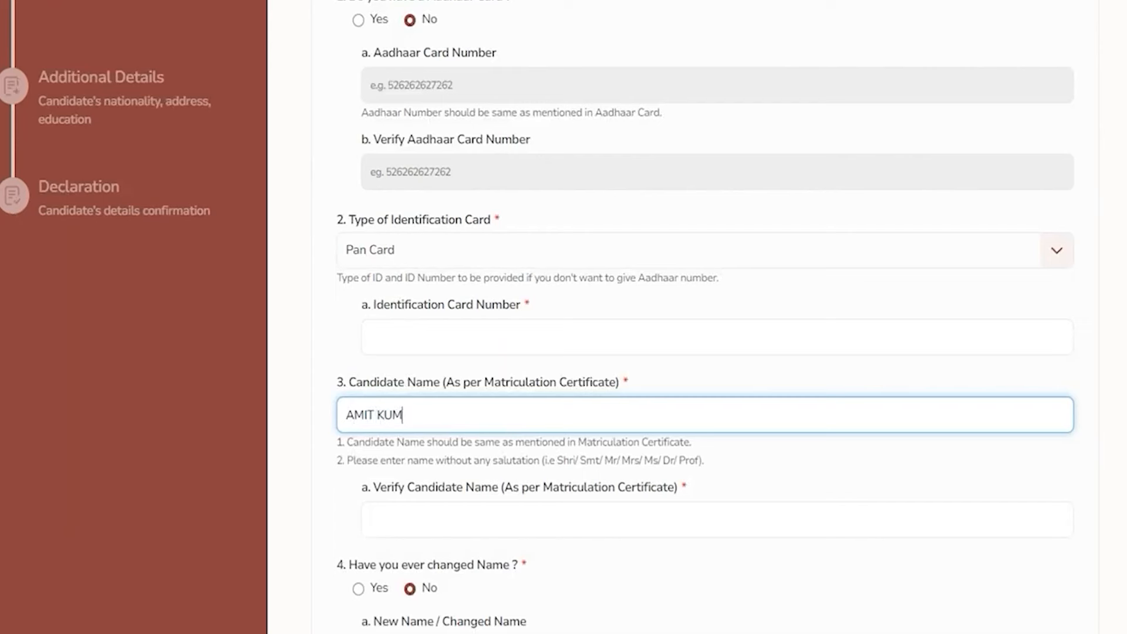
left_click(415, 521)
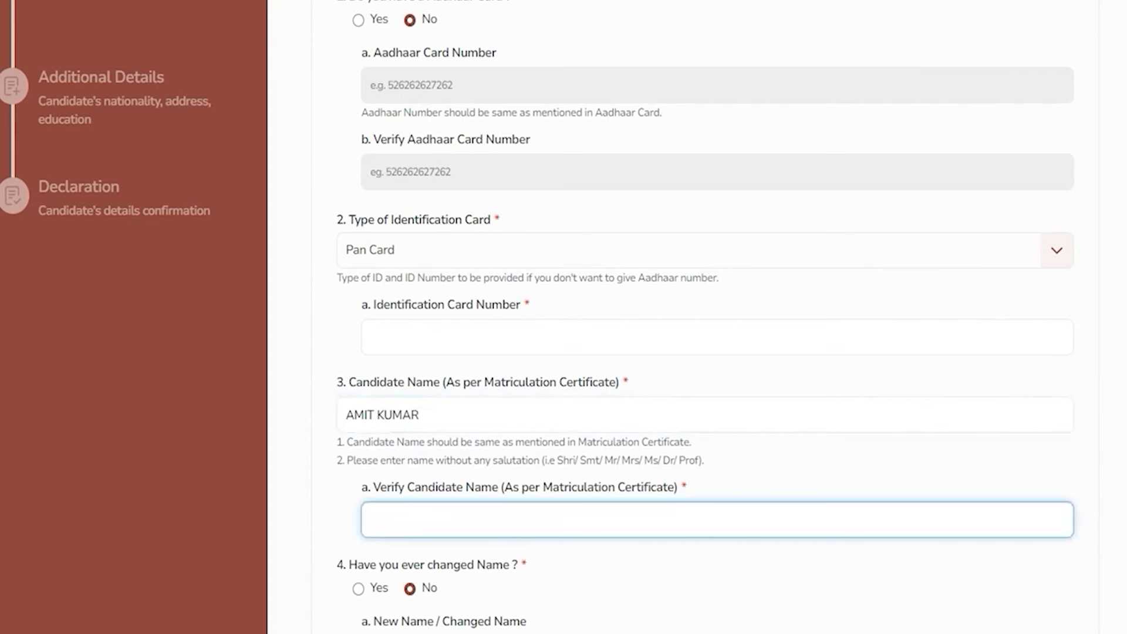
Keep the name-change question answered No after viewing the New Name field
scroll(704, 328, "down", 3)
left_click_drag(364, 382, 492, 382)
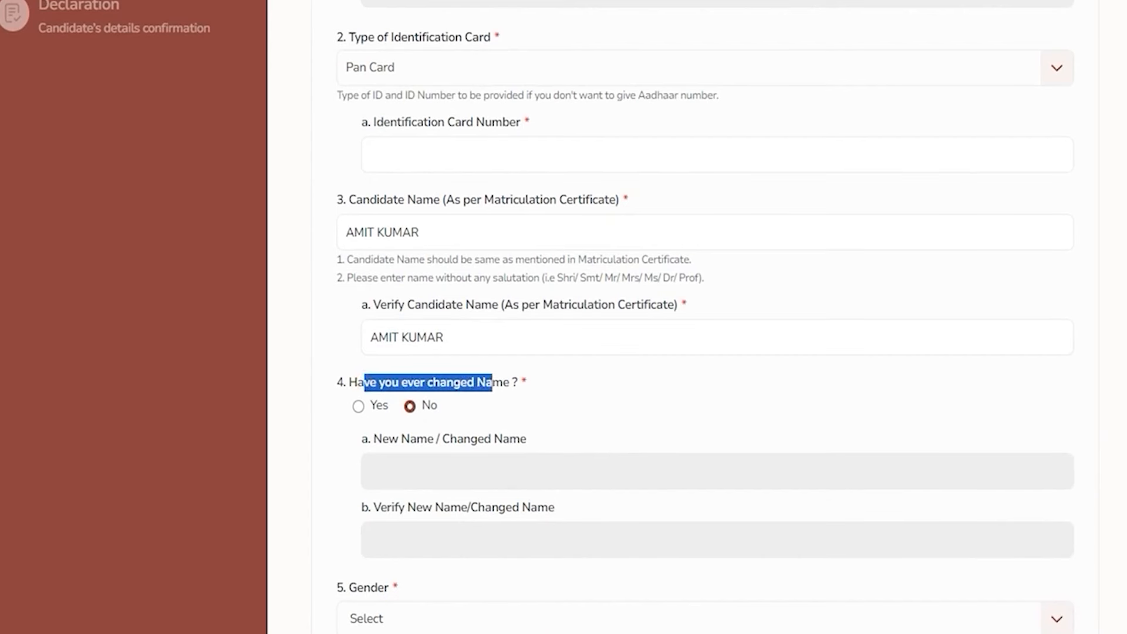
left_click(358, 405)
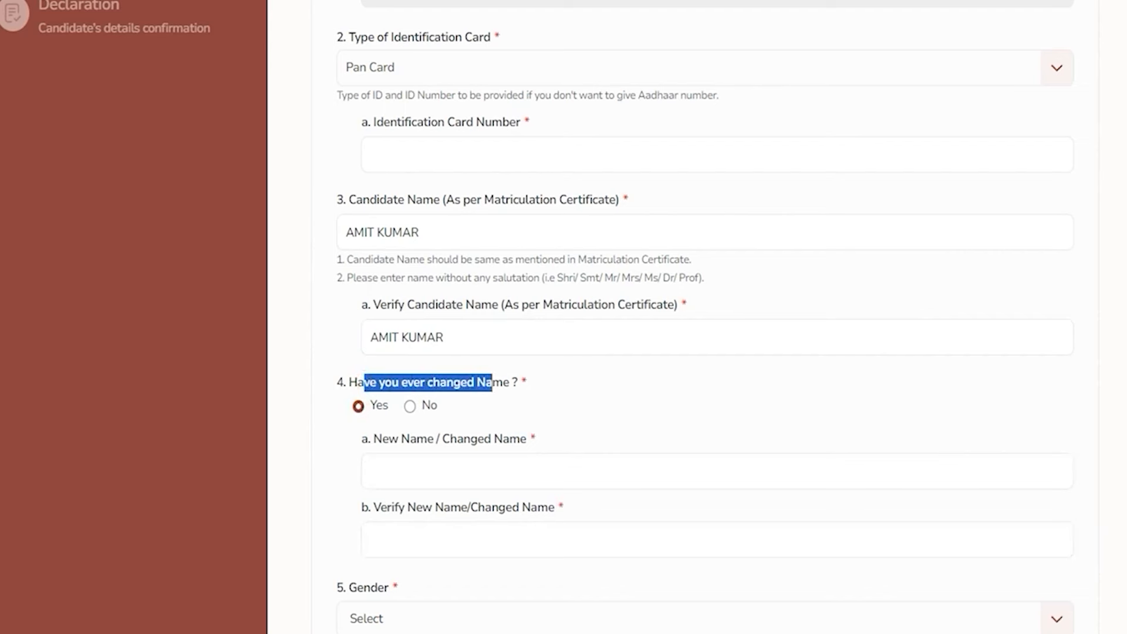
left_click(400, 464)
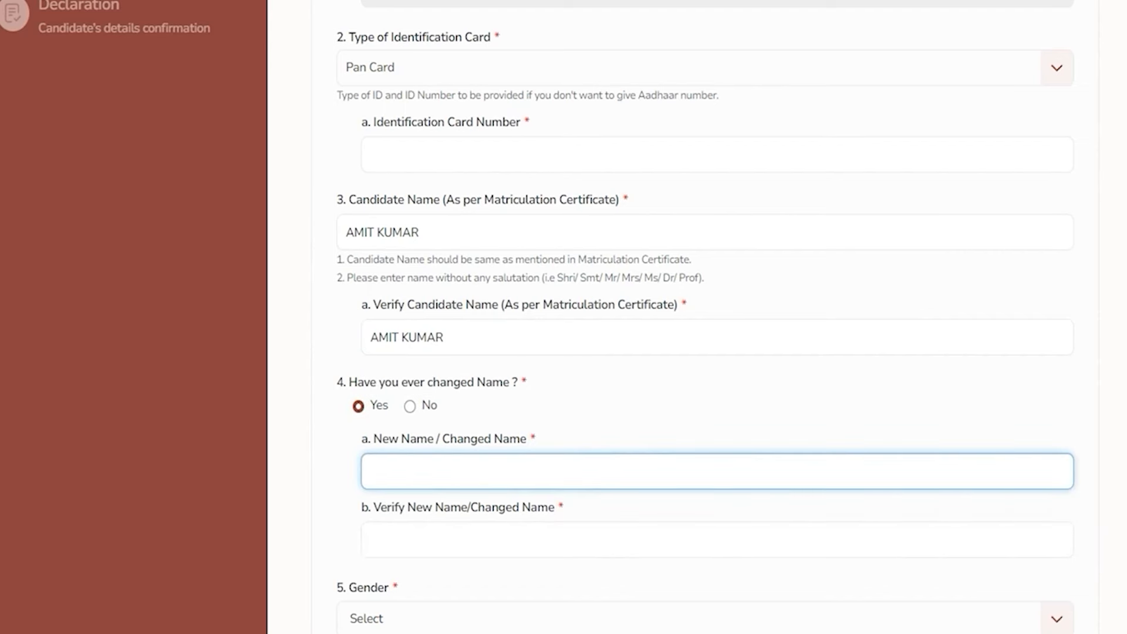
left_click(410, 406)
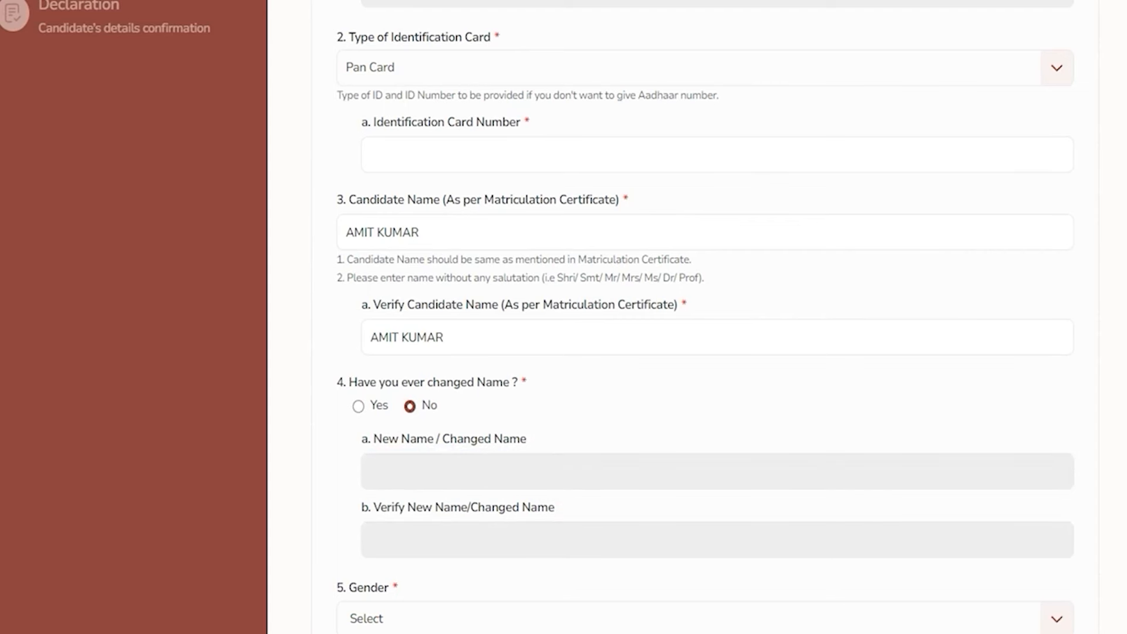
scroll(704, 317, "down", 3)
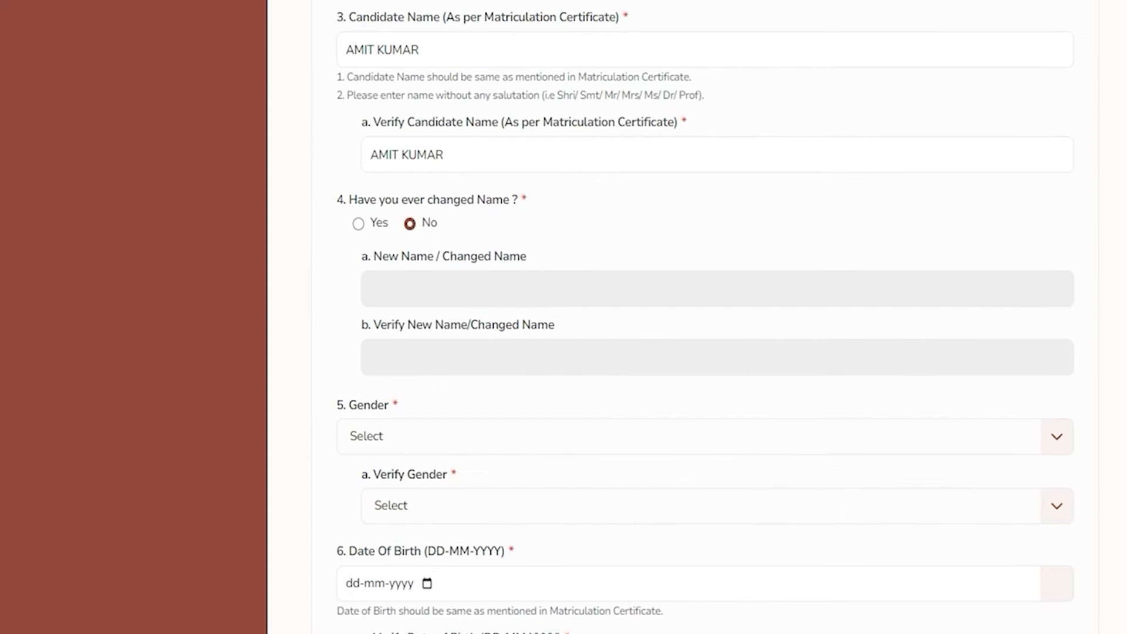
Set Gender and Verify Gender to Male
scroll(704, 317, "down", 2)
left_click(423, 344)
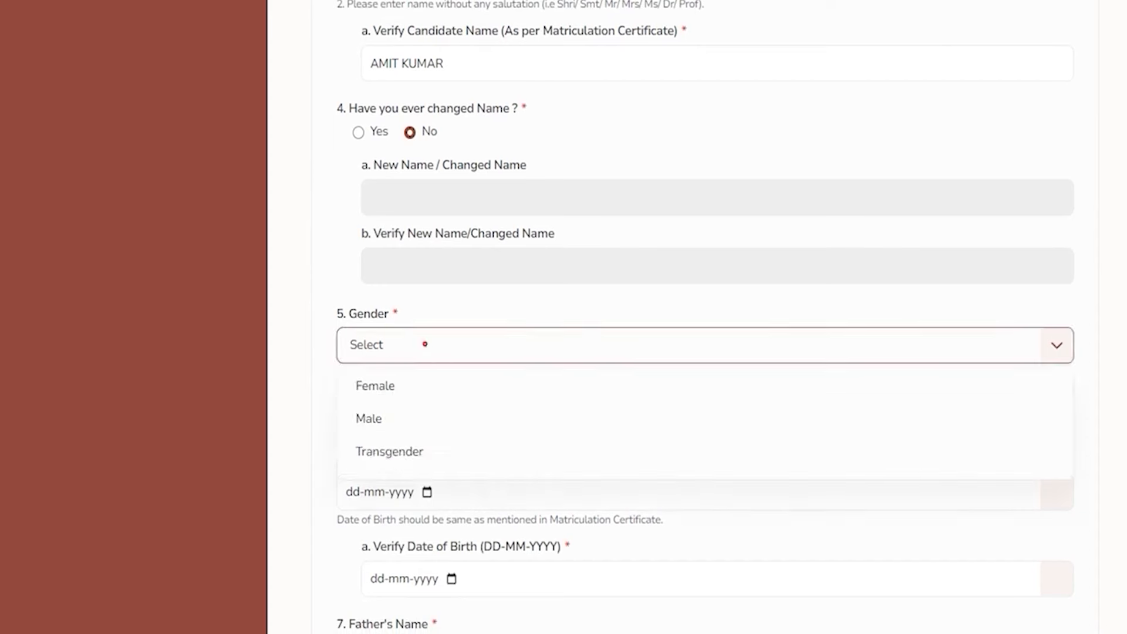
left_click(382, 419)
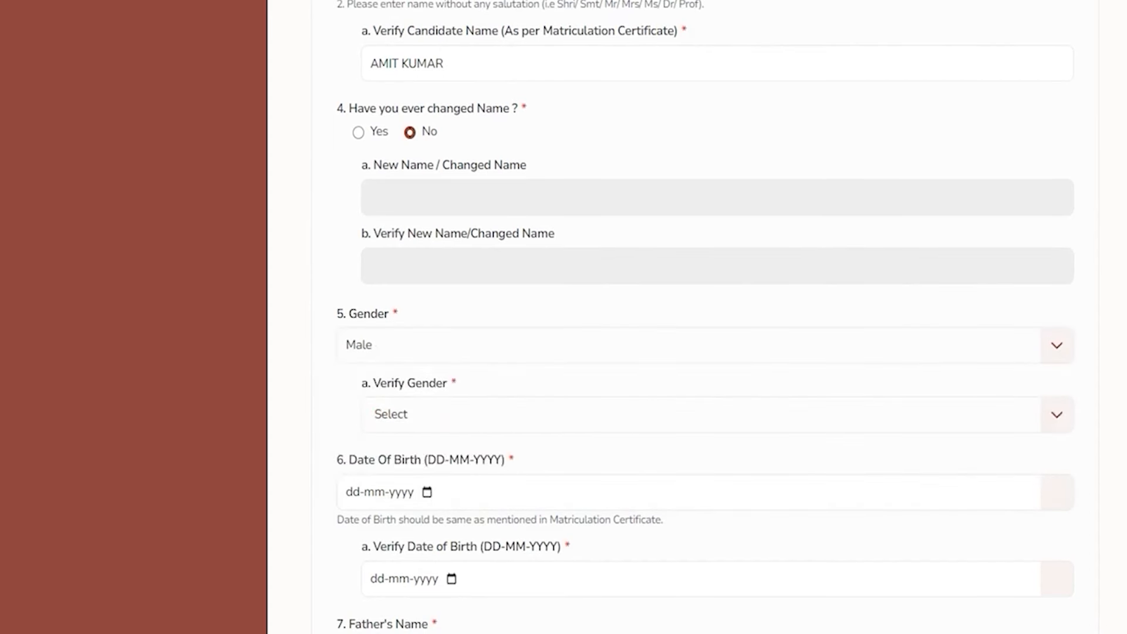
left_click(452, 414)
left_click(402, 490)
Leave both date-of-birth fields blank and enter the father's name
scroll(403, 489, "down", 2)
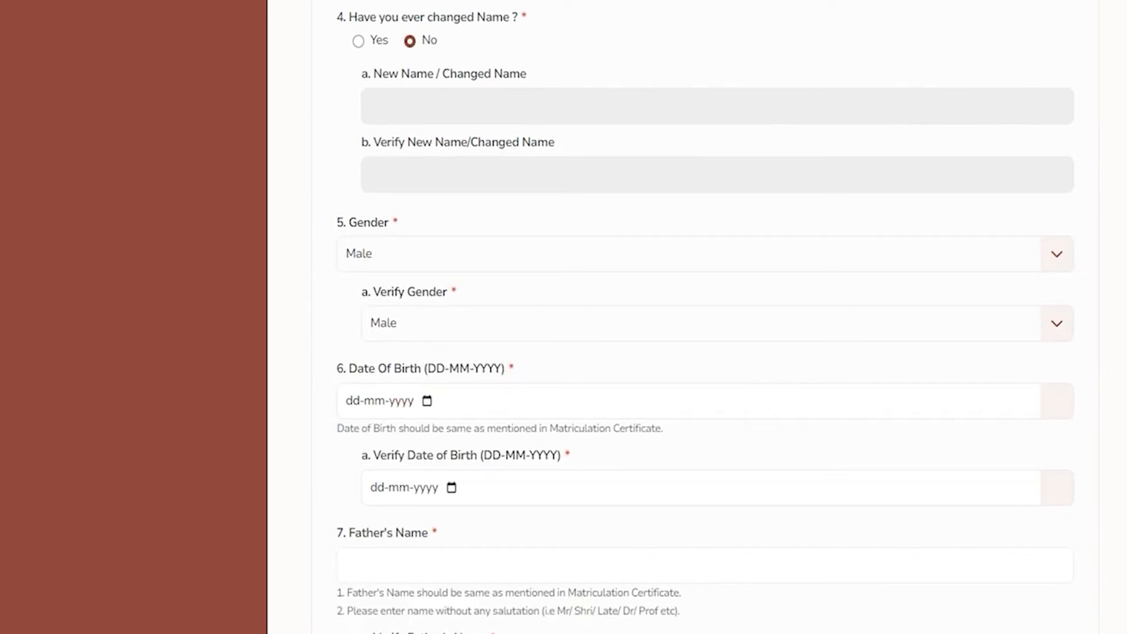
scroll(482, 278, "down", 2)
left_click(427, 311)
left_click(613, 360)
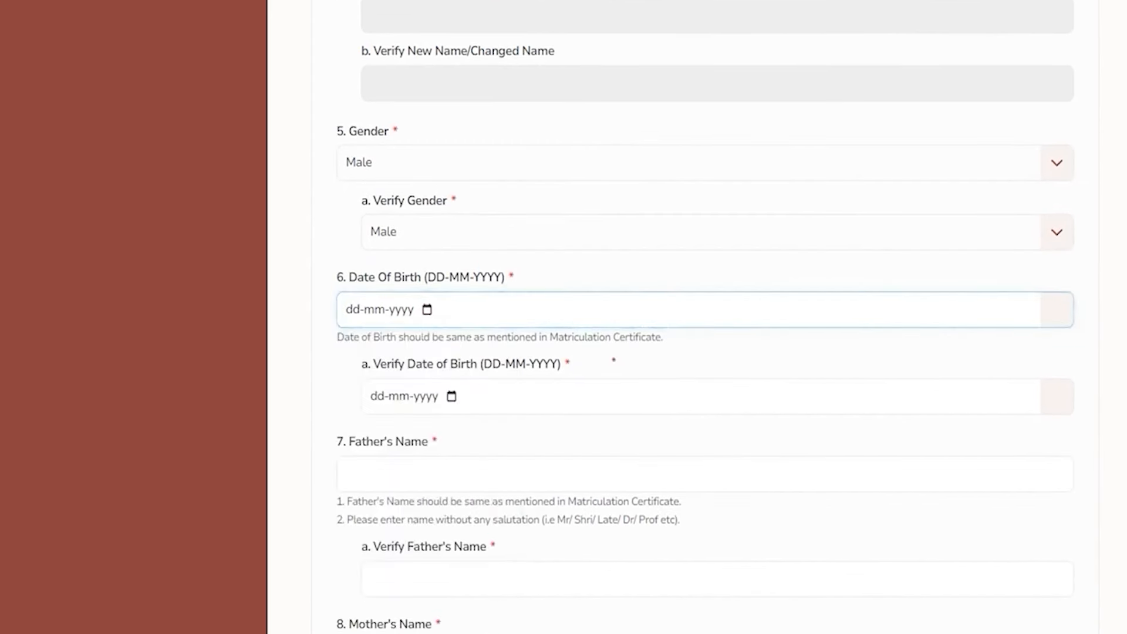
left_click(452, 395)
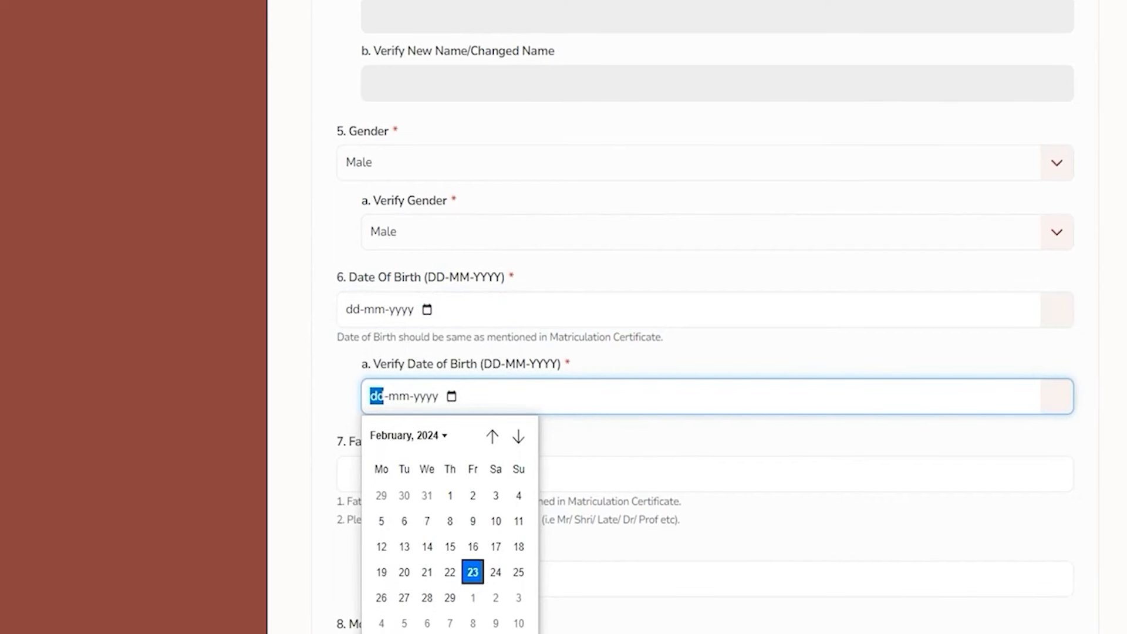
left_click(593, 427)
left_click(593, 428)
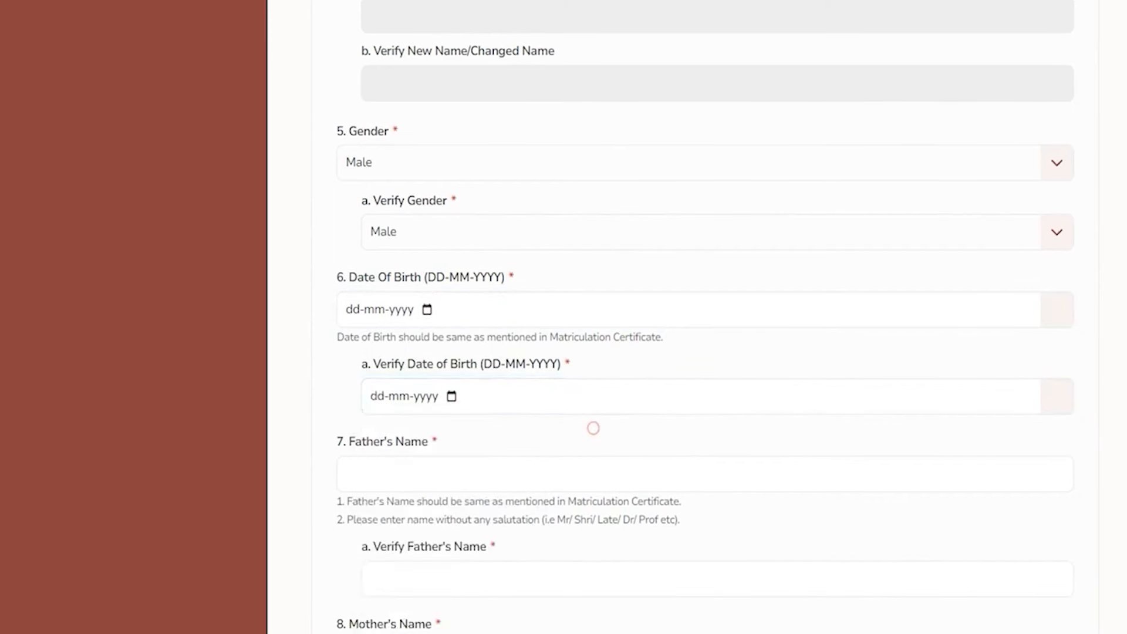
left_click(403, 468)
type("RAKESH")
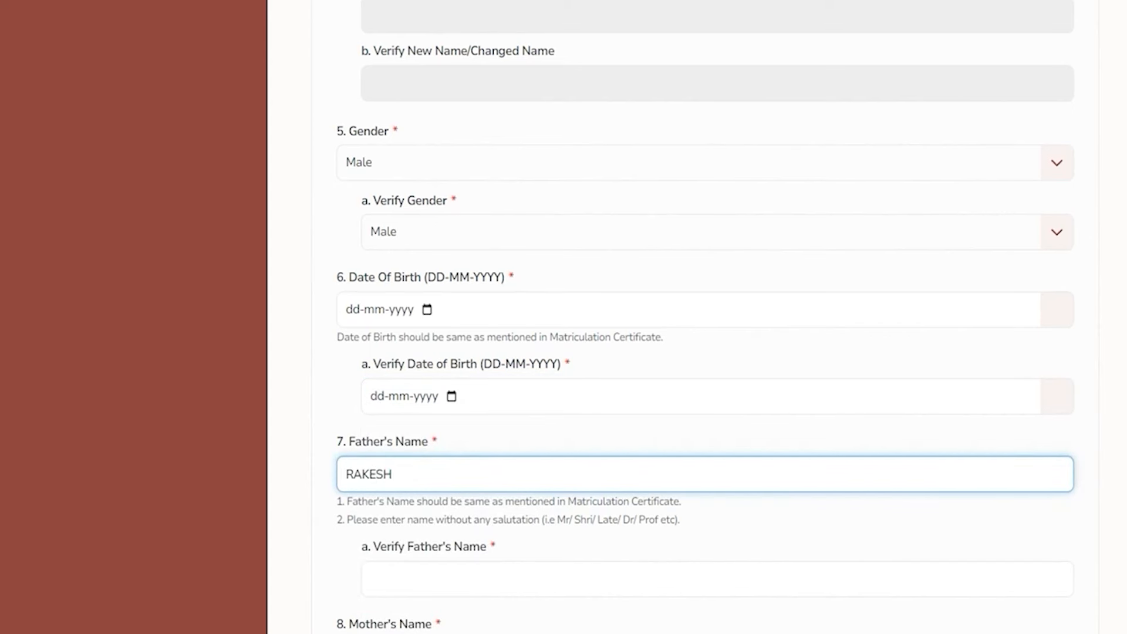
Enter the mother's name in both the name and verification fields
scroll(705, 317, "down", 3)
left_click(411, 393)
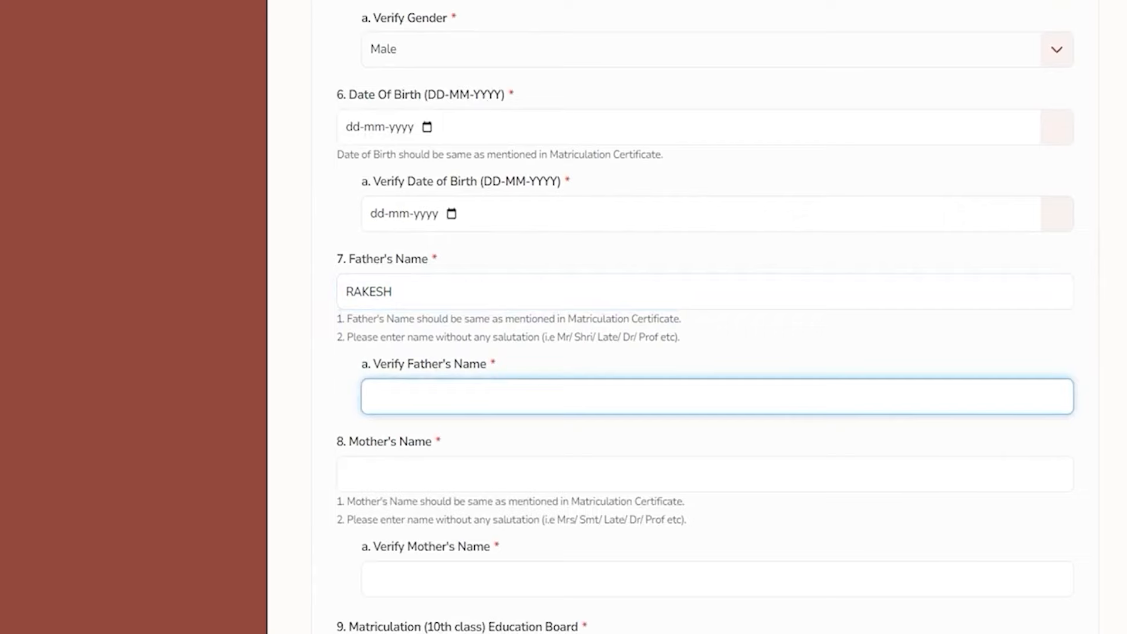
scroll(704, 317, "down", 3)
left_click_drag(351, 258, 417, 258)
left_click(400, 295)
type("REENA")
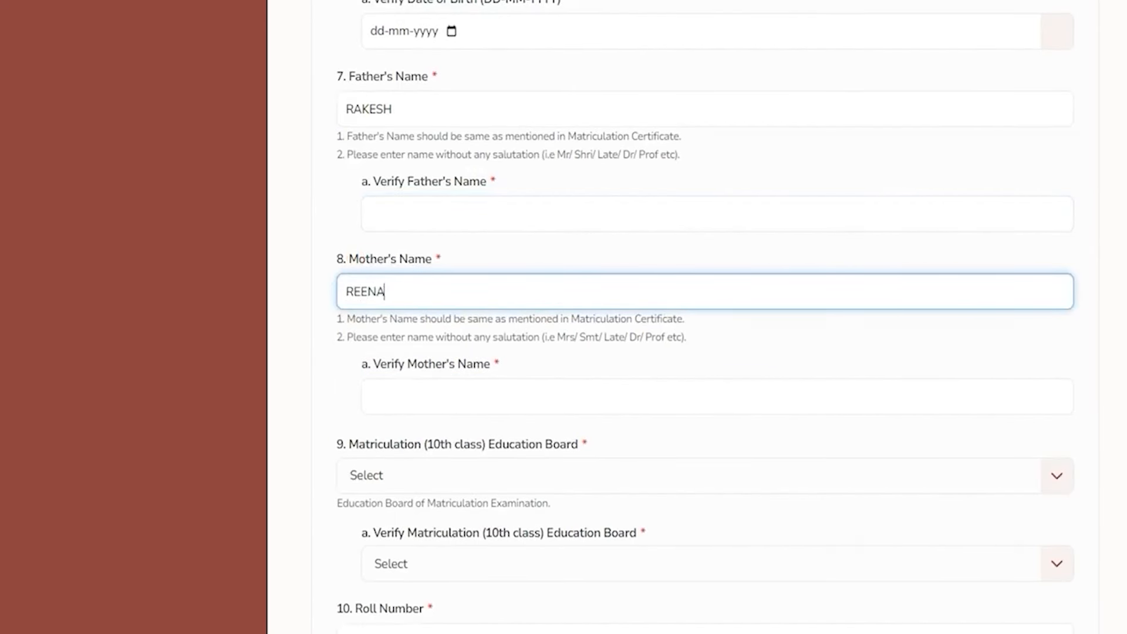
left_click(393, 397)
type("REENA")
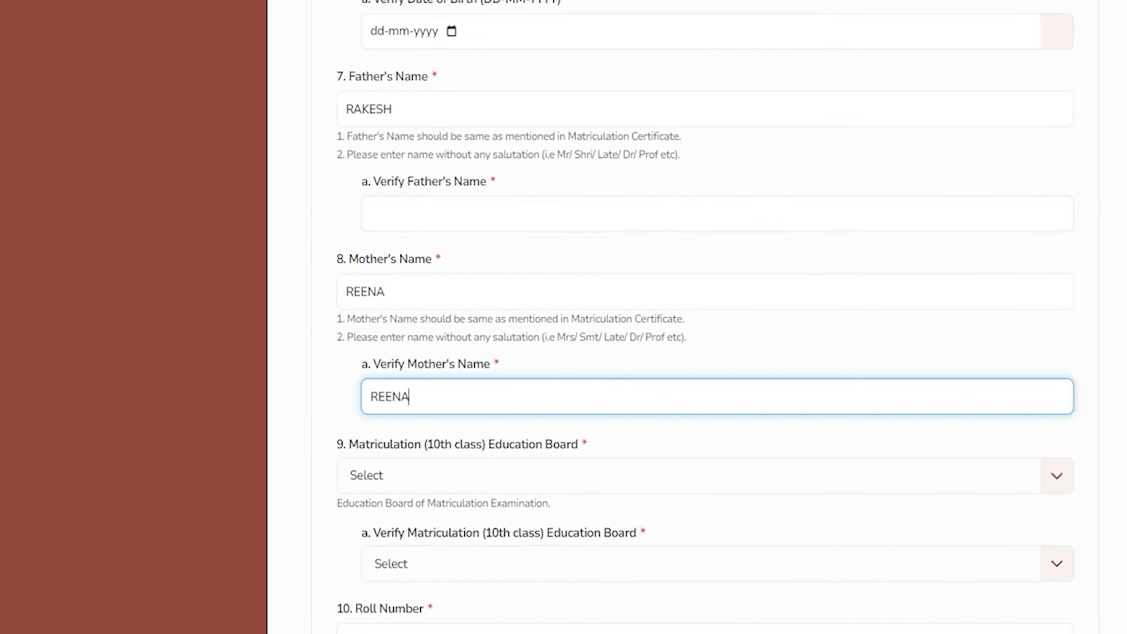
Choose Rajasthan State Open School as the matriculation education board
scroll(705, 317, "down", 3)
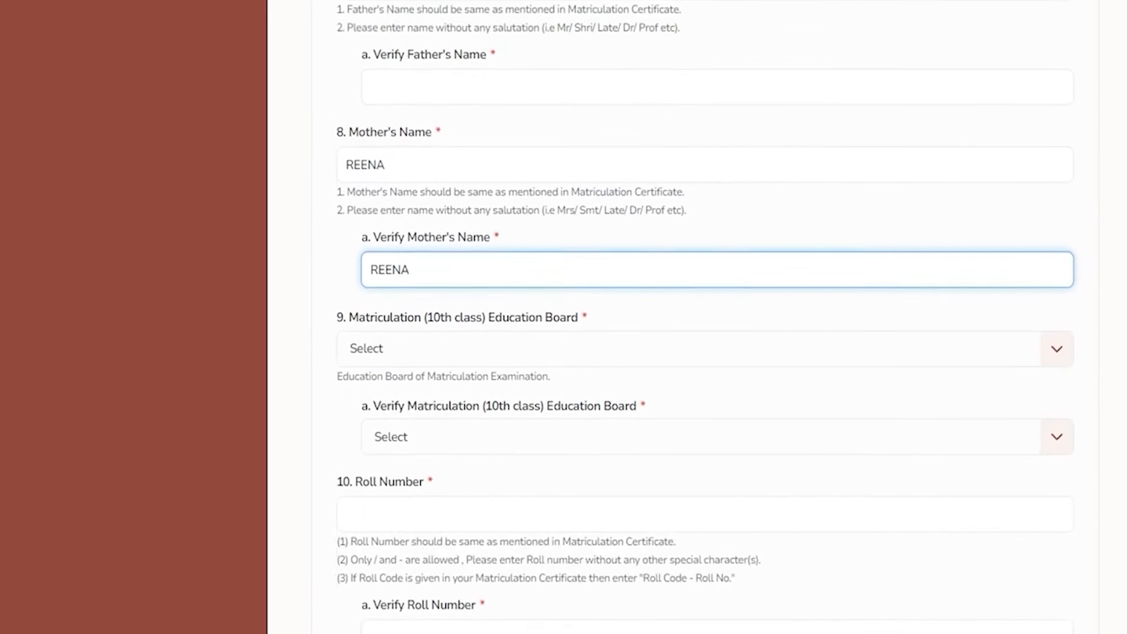
left_click_drag(382, 262, 521, 262)
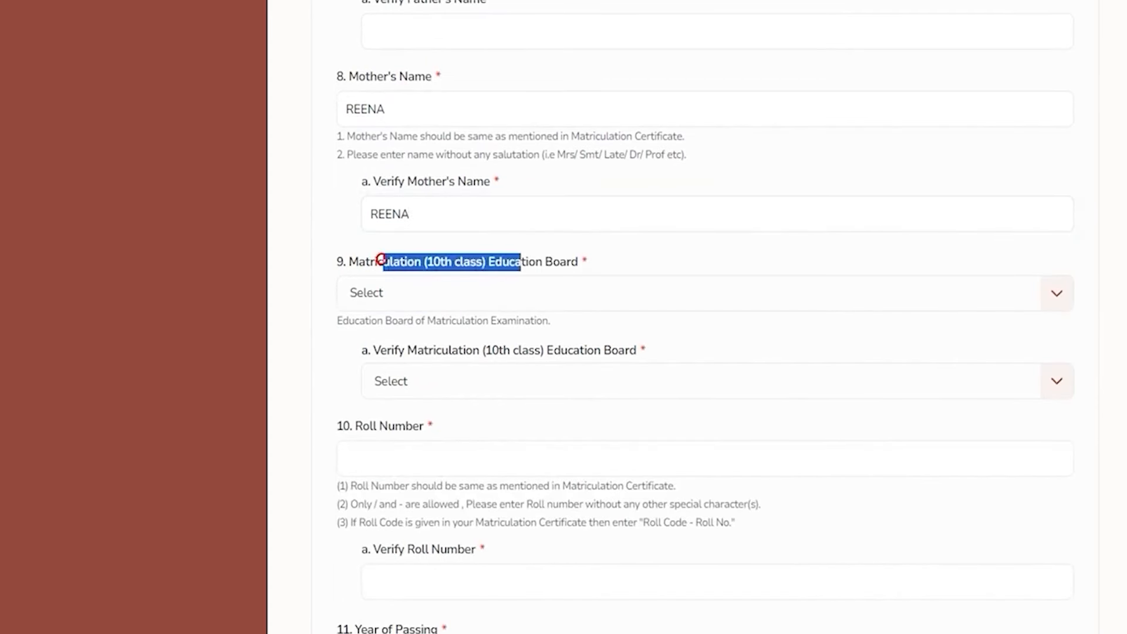
left_click(493, 297)
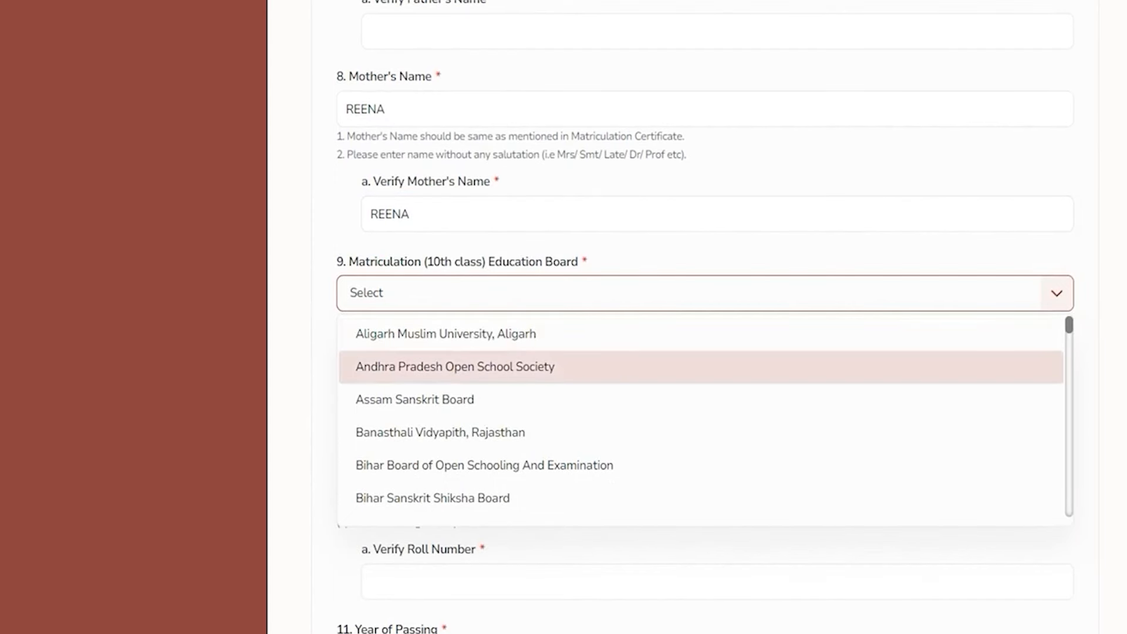
scroll(528, 411, "down", 15)
scroll(529, 411, "up", 6)
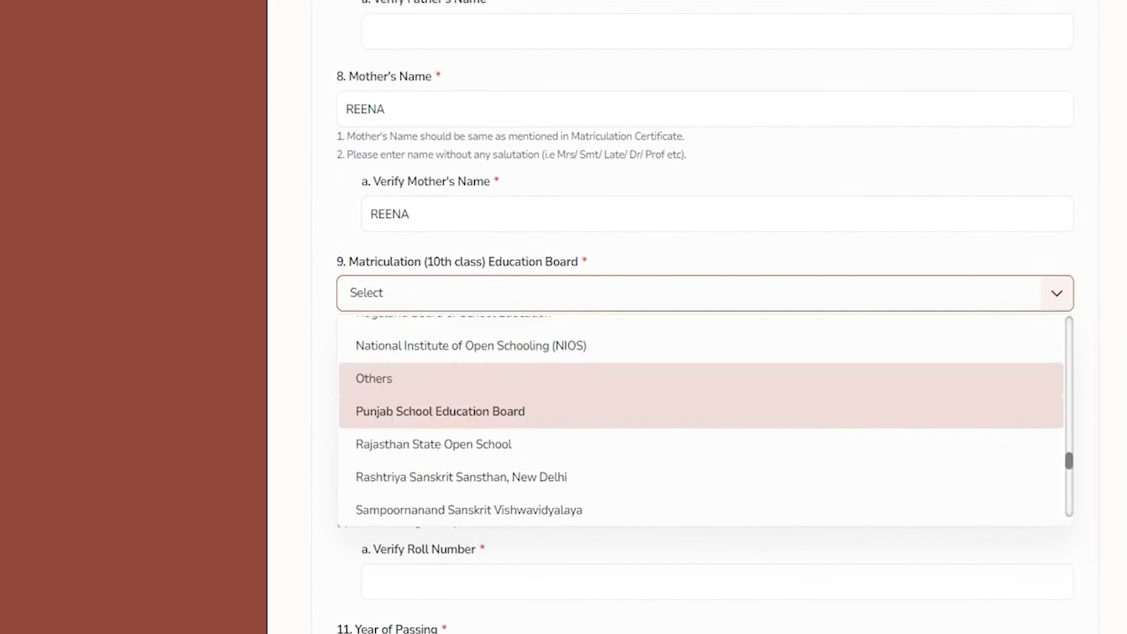
left_click(444, 442)
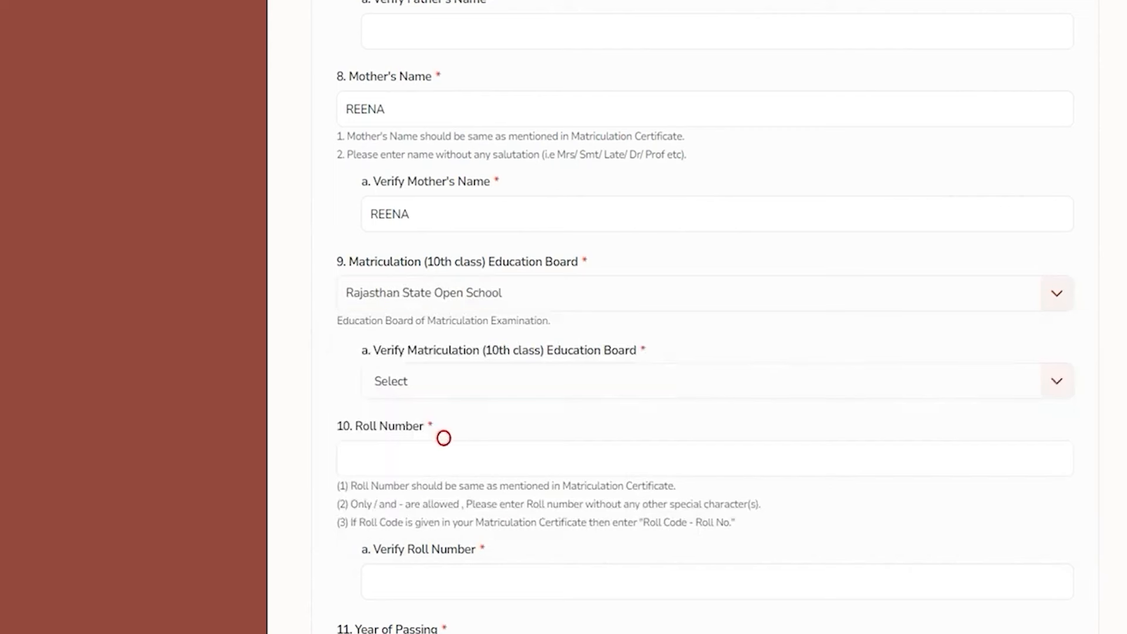
left_click_drag(390, 351, 506, 351)
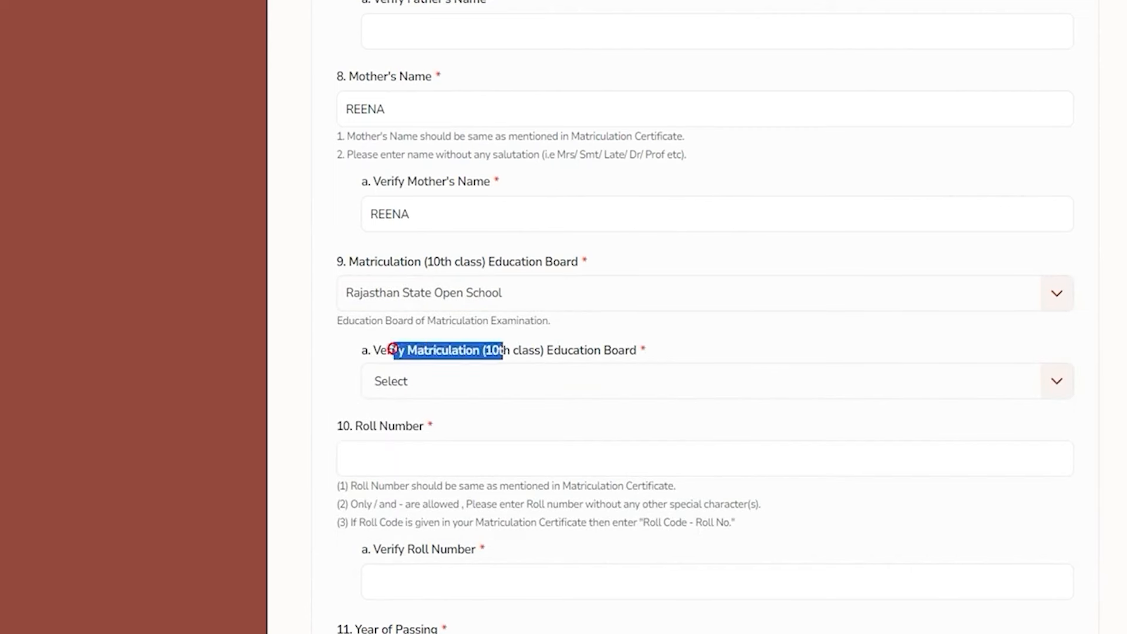
left_click(468, 382)
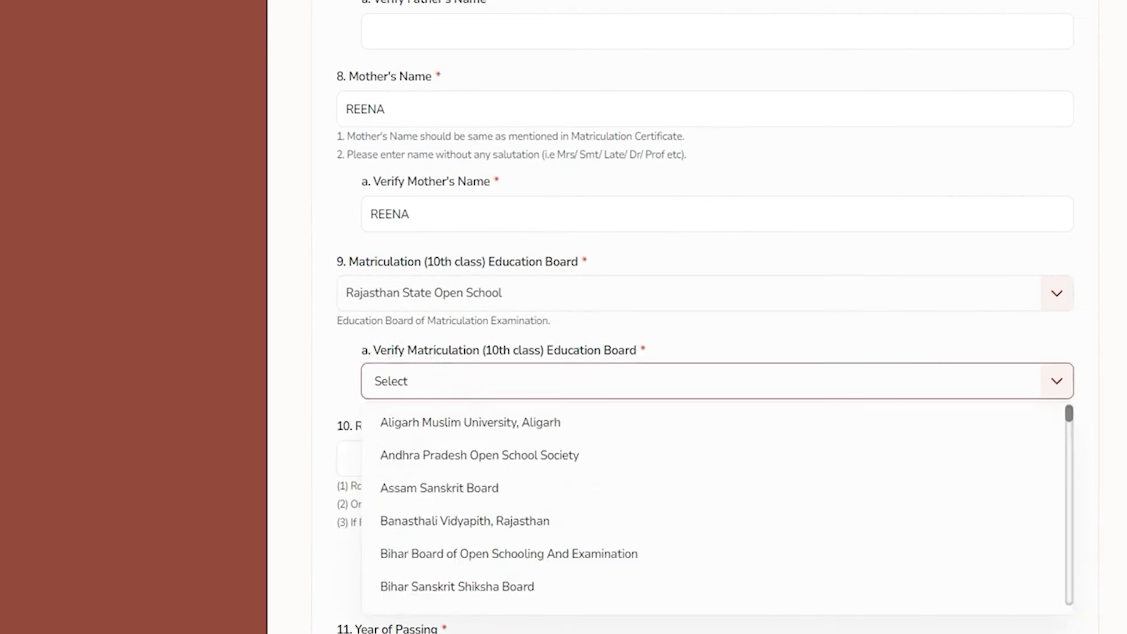
left_click(322, 394)
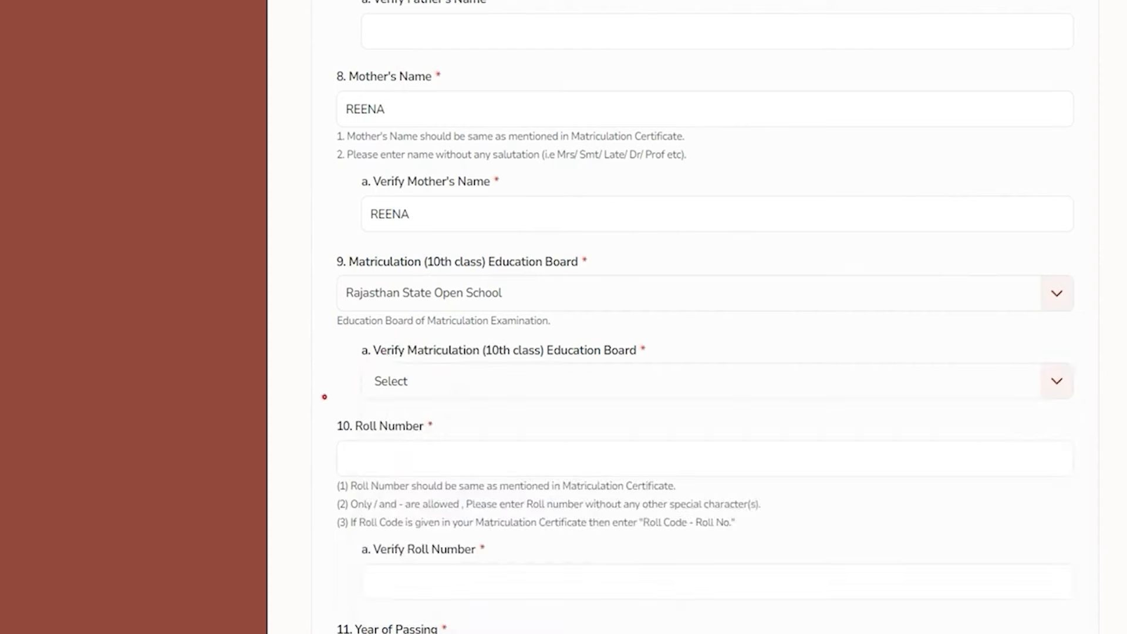
Enter the matriculation roll number and its verification
scroll(322, 394, "down", 3)
left_click(391, 274)
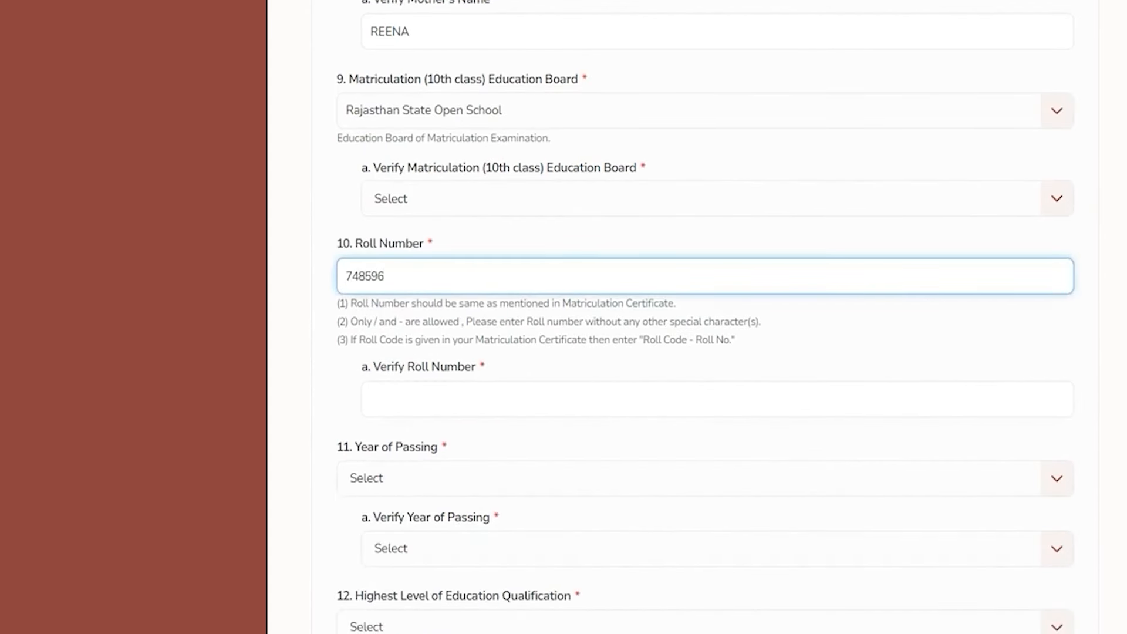
left_click(407, 396)
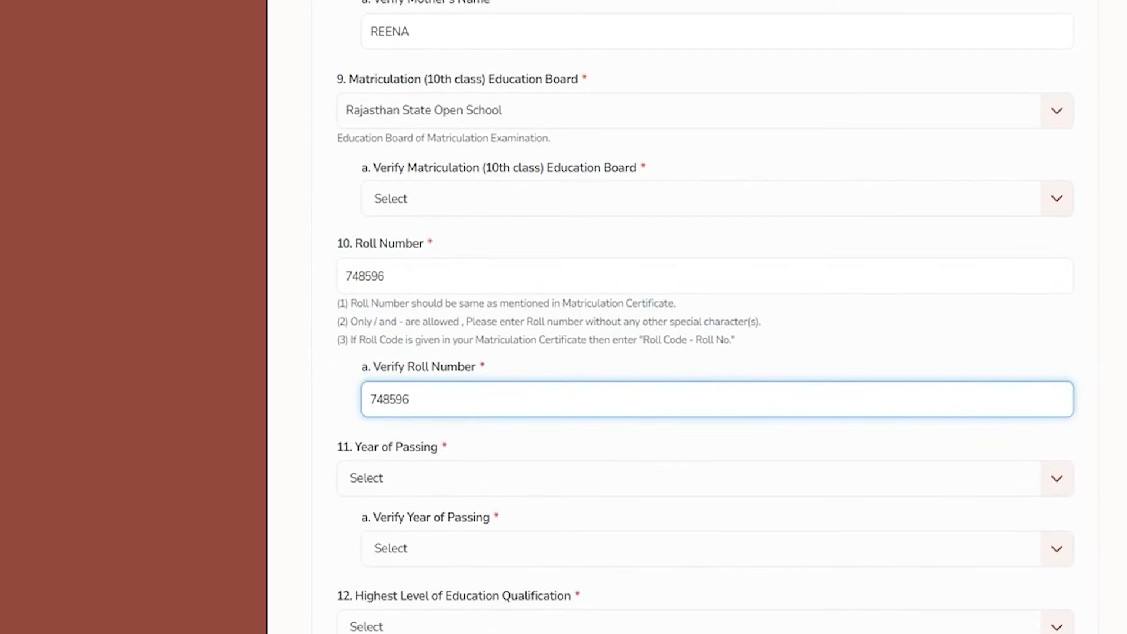
Set Year of Passing and its verification to 2019
scroll(704, 317, "down", 3)
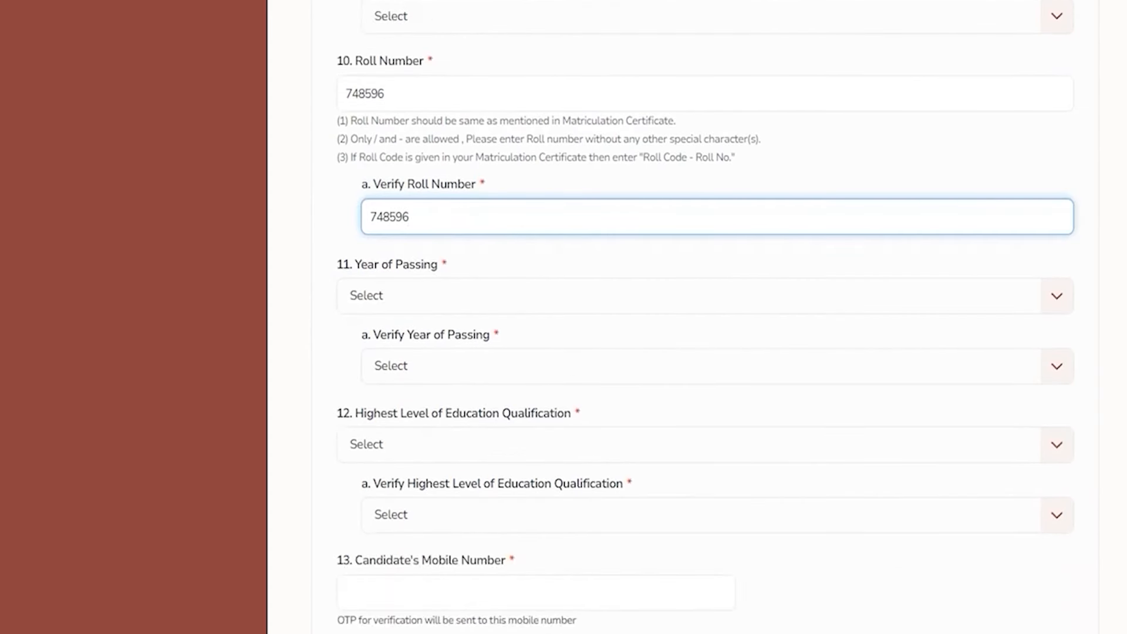
left_click(502, 293)
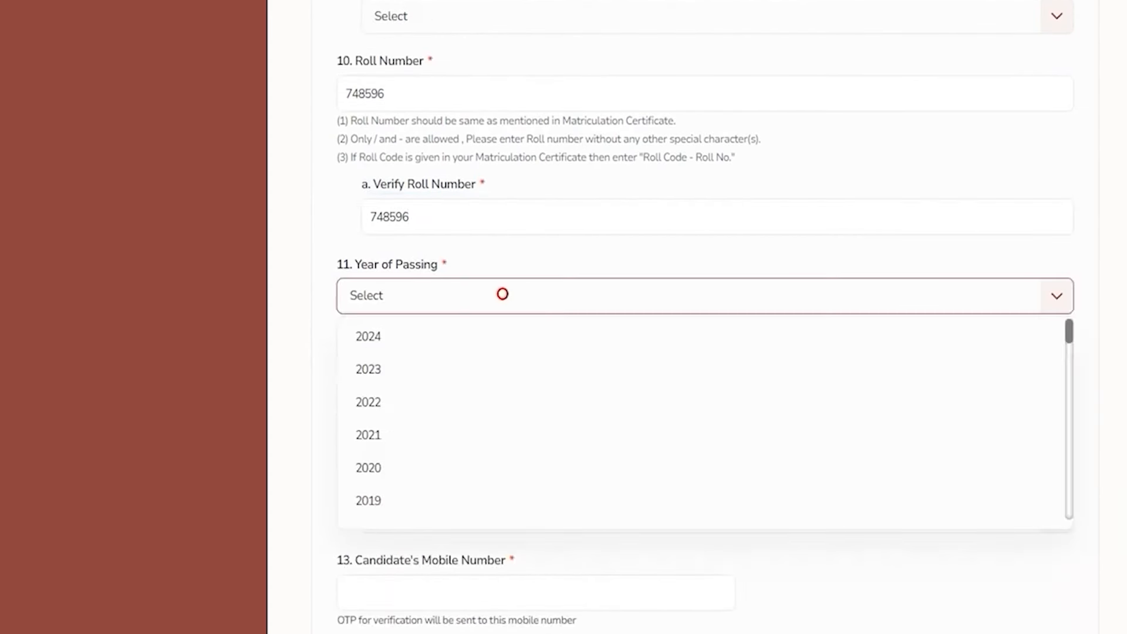
left_click(376, 502)
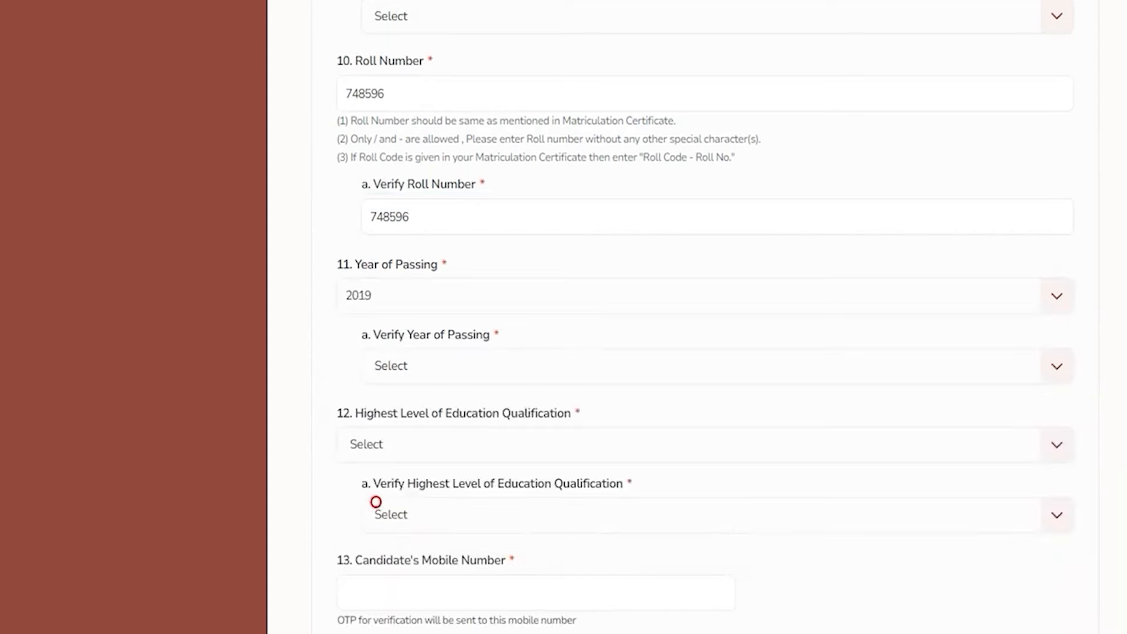
left_click(442, 372)
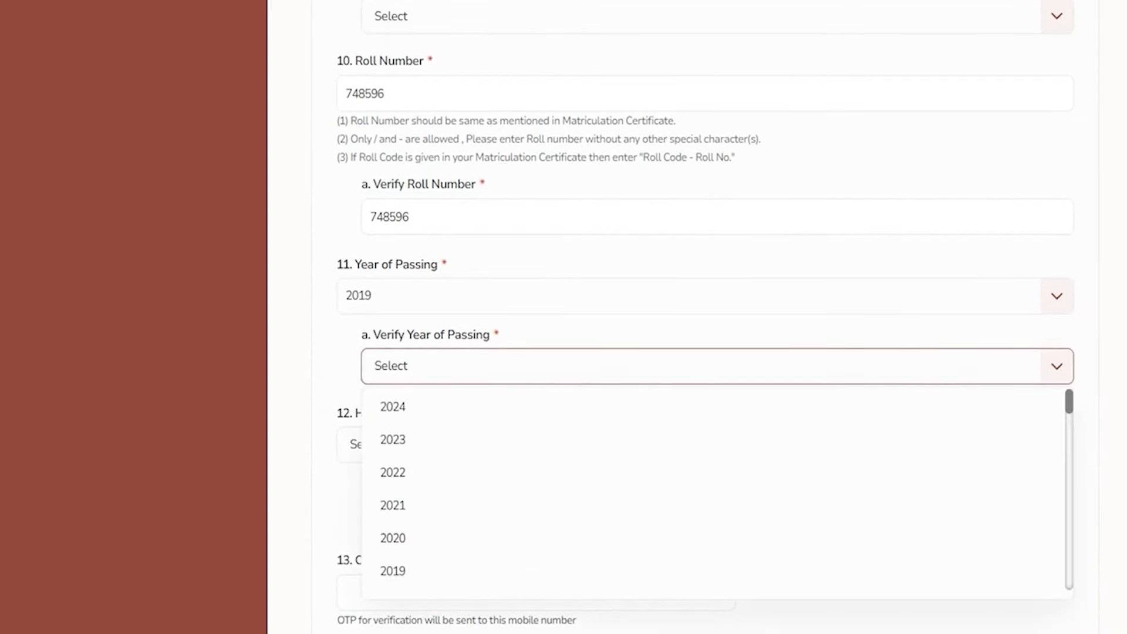
left_click(404, 568)
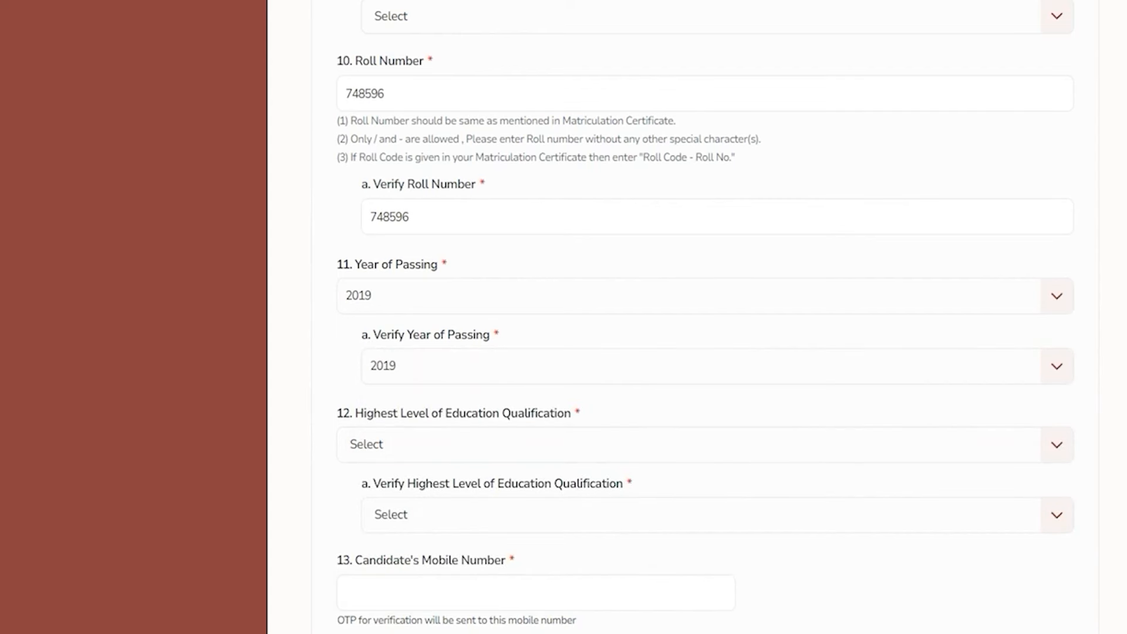
scroll(705, 317, "down", 2)
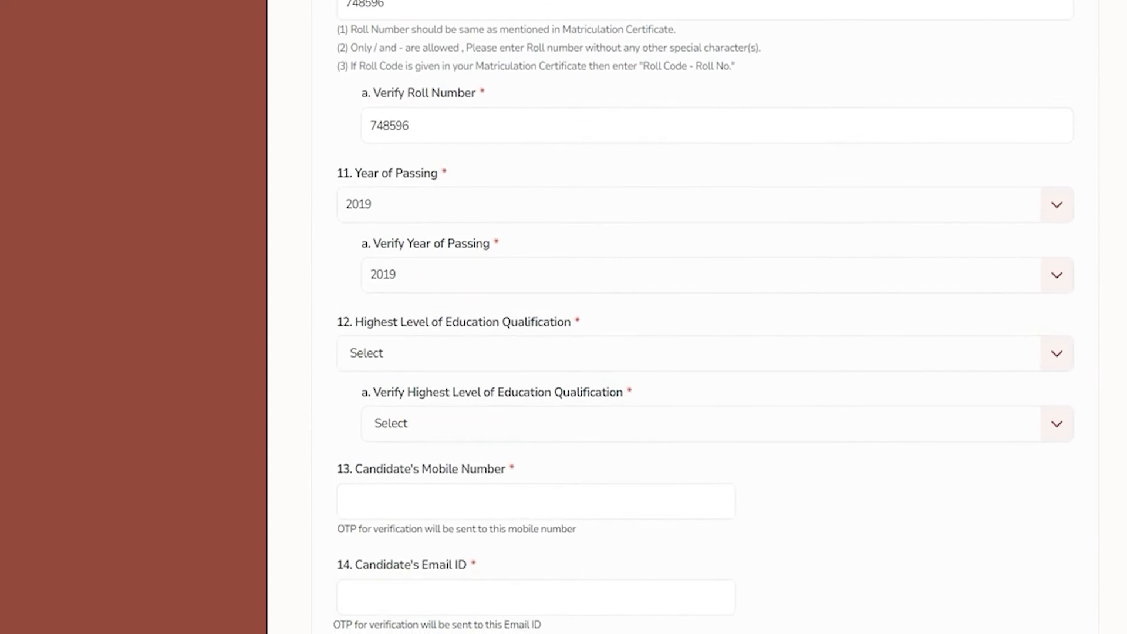
Set highest educational qualification and its verification to Graduation
left_click_drag(366, 321, 549, 322)
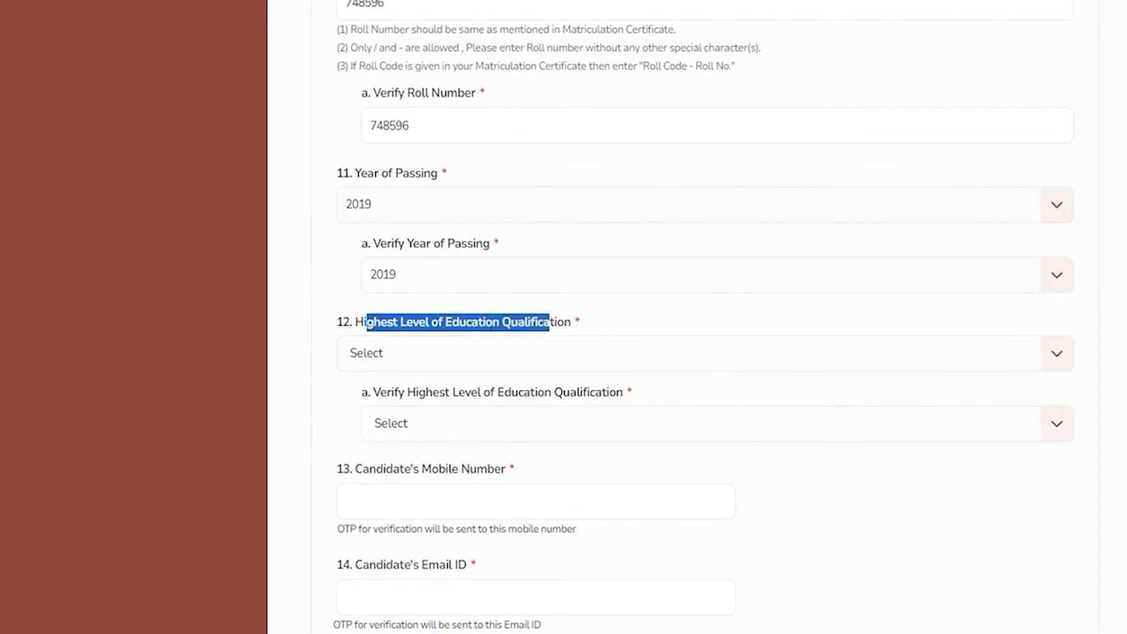
left_click(421, 353)
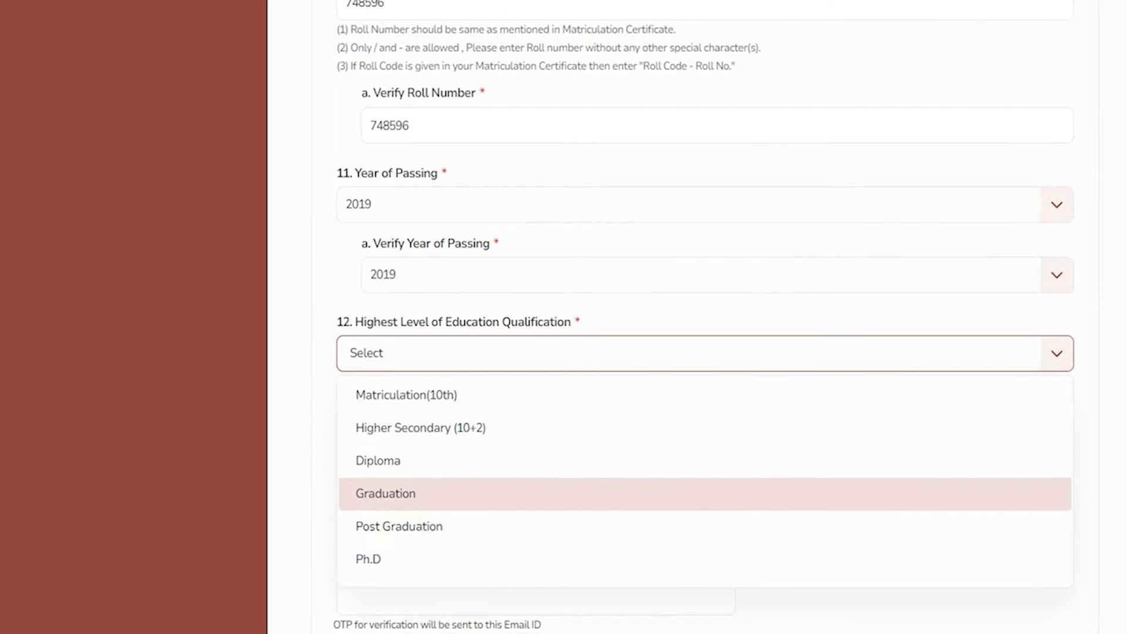
left_click(405, 493)
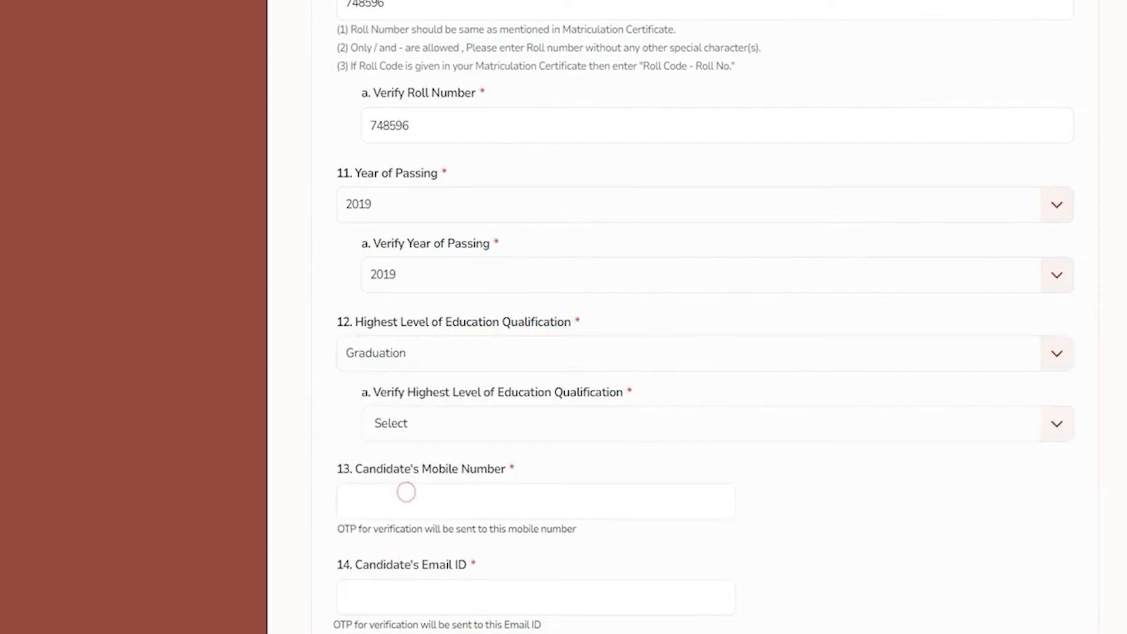
left_click(426, 422)
left_click(411, 562)
Fill in the mobile number and e-mail ID, then save the basic details
scroll(417, 558, "down", 3)
left_click(411, 327)
left_click(411, 428)
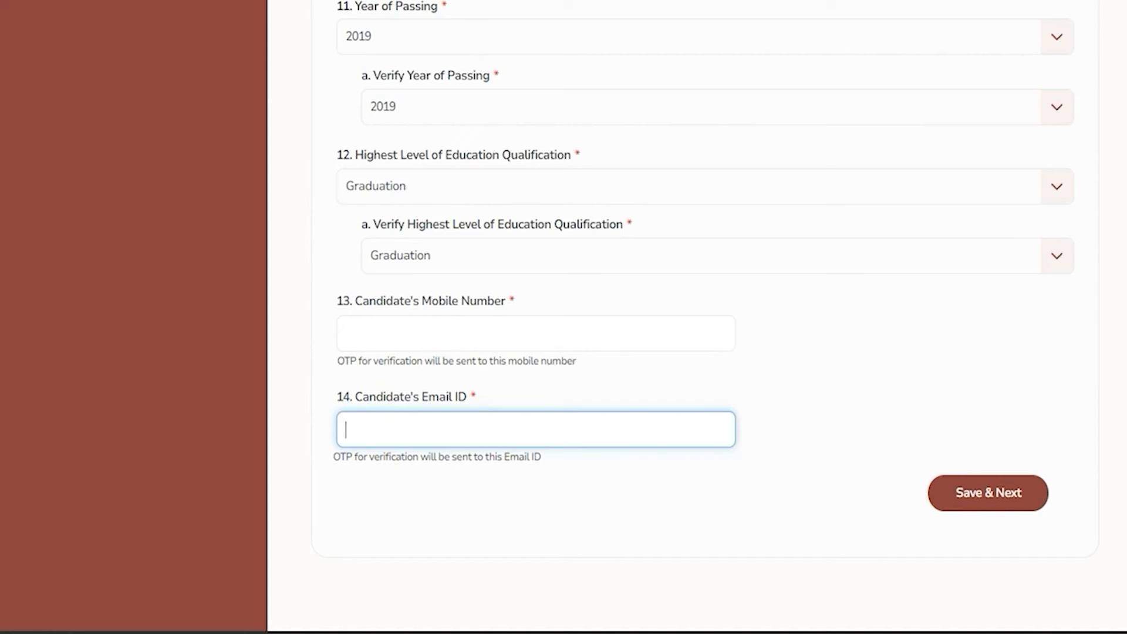
left_click(465, 430)
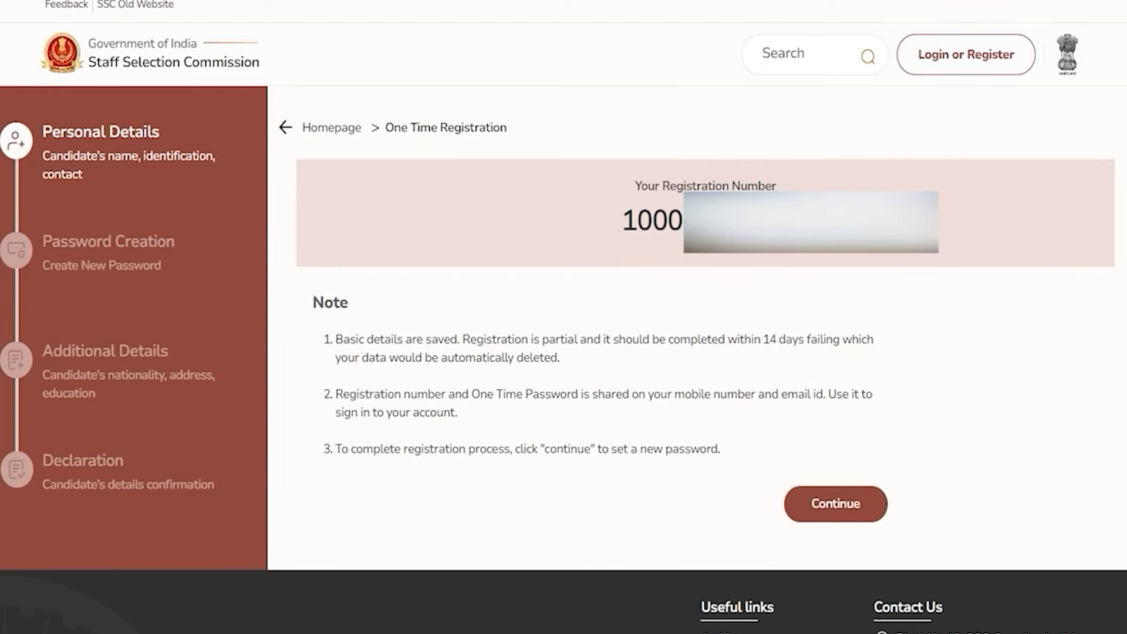
Copy the issued registration number and continue to the Sign-in form
left_click_drag(623, 222, 786, 222)
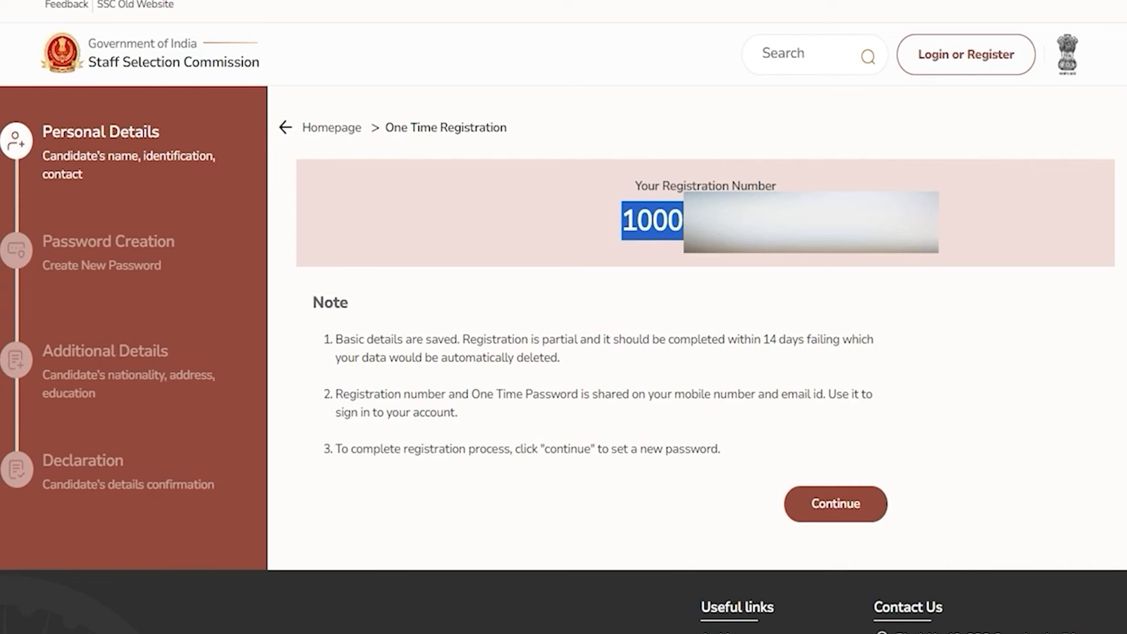
left_click(816, 499)
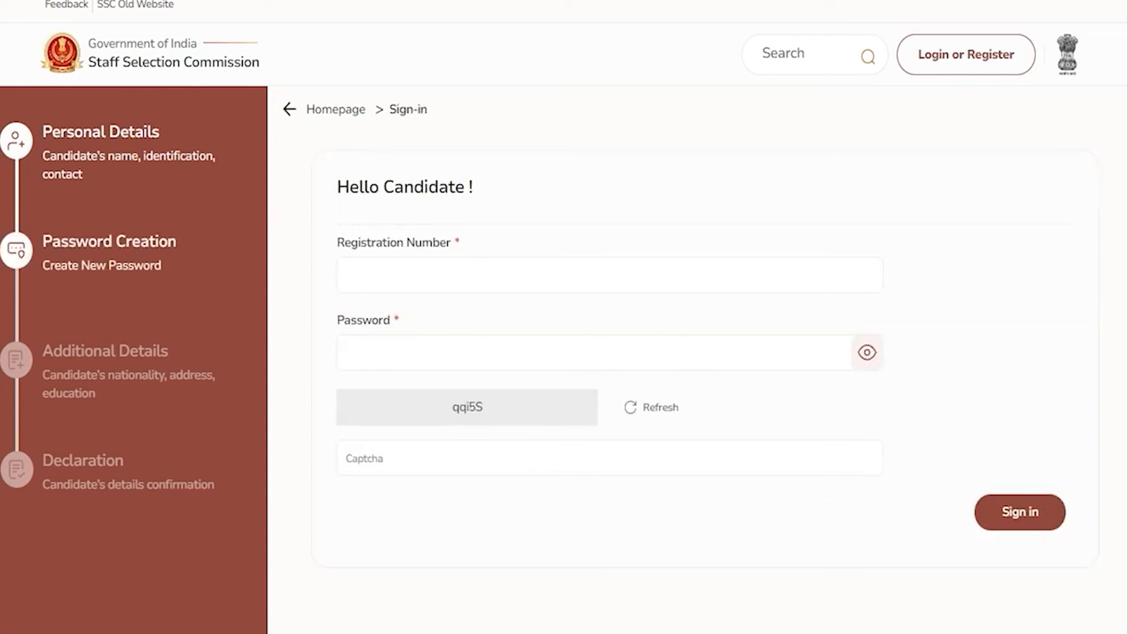
Sign in with the registration number, password and captcha code
left_click(403, 238)
left_click(442, 273)
left_click(419, 352)
left_click(419, 364)
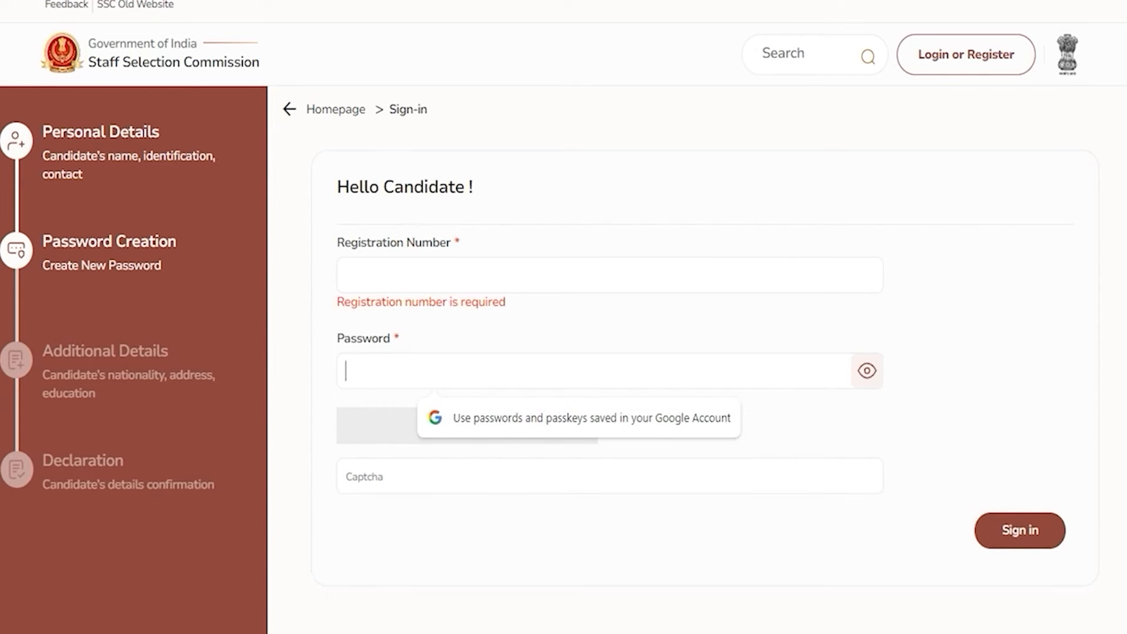
left_click(327, 398)
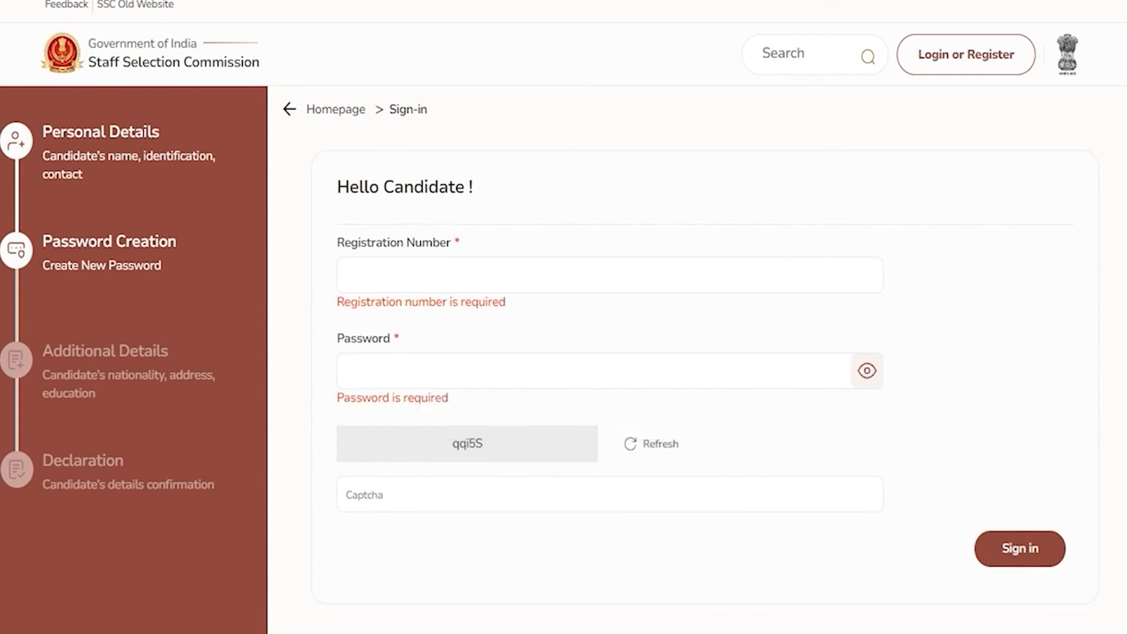
left_click(421, 497)
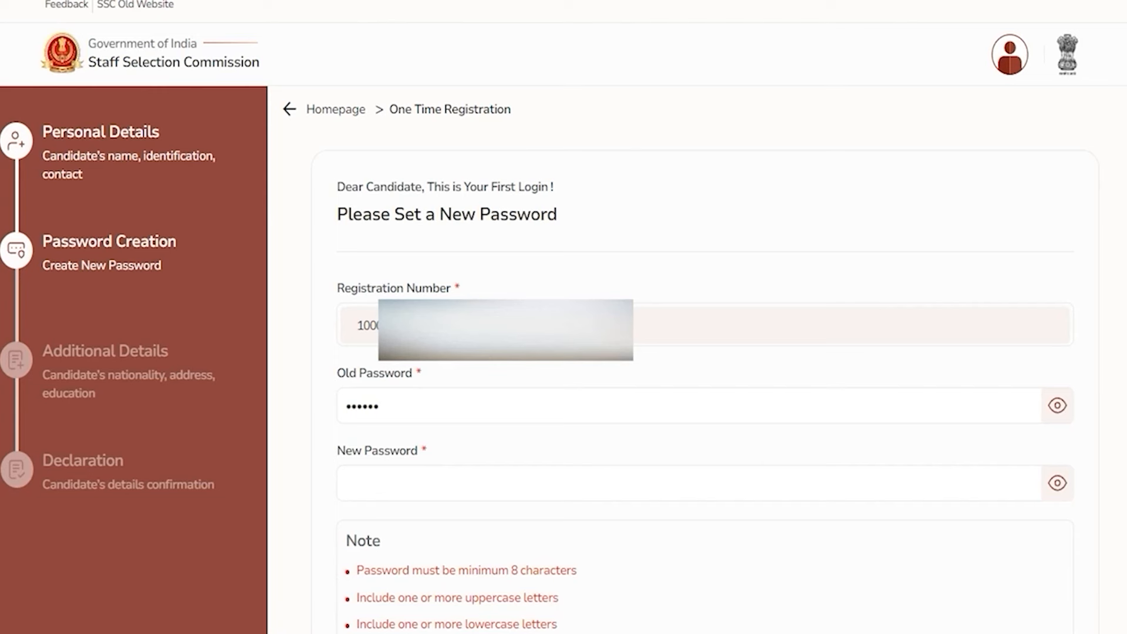
left_click_drag(359, 289, 403, 290)
left_click_drag(369, 327, 419, 327)
left_click(400, 407)
left_click_drag(344, 377, 405, 377)
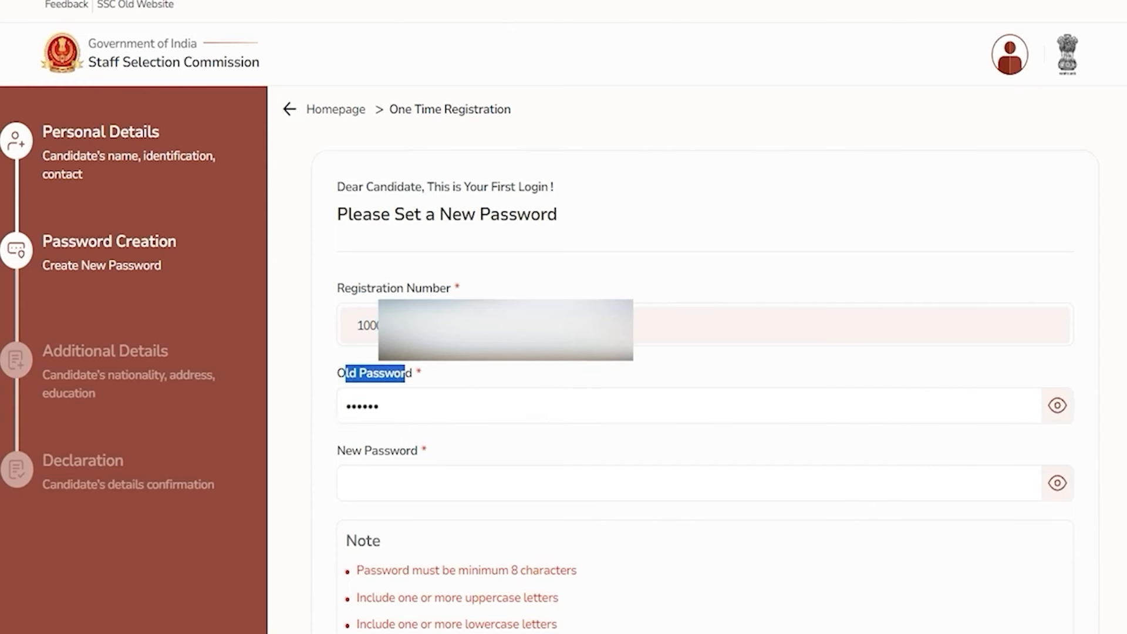
left_click(402, 402)
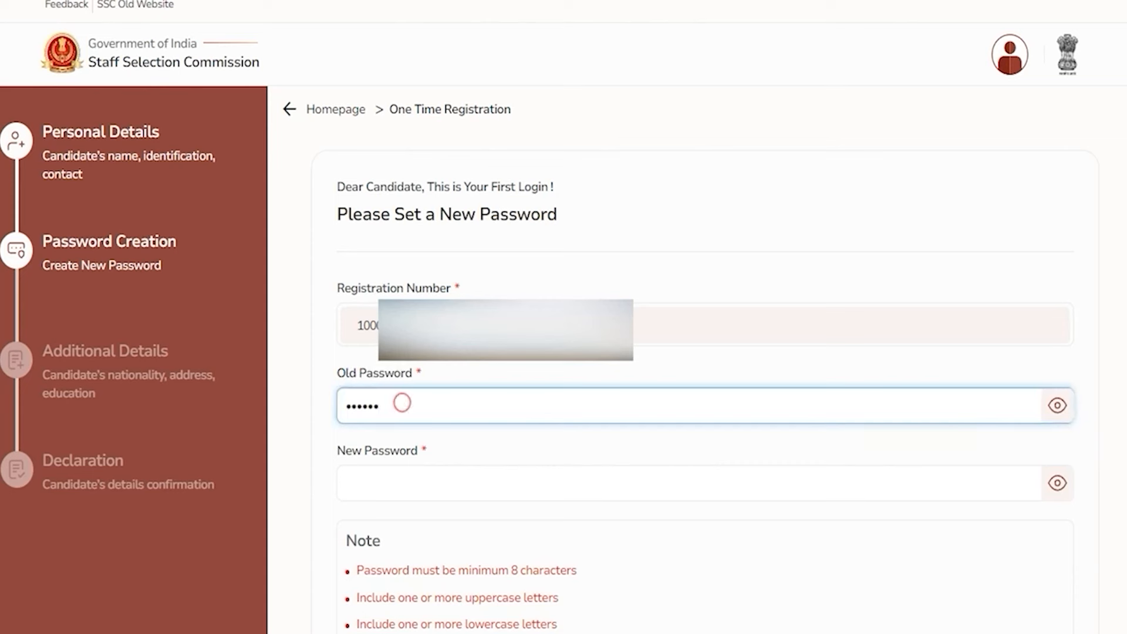
left_click(419, 483)
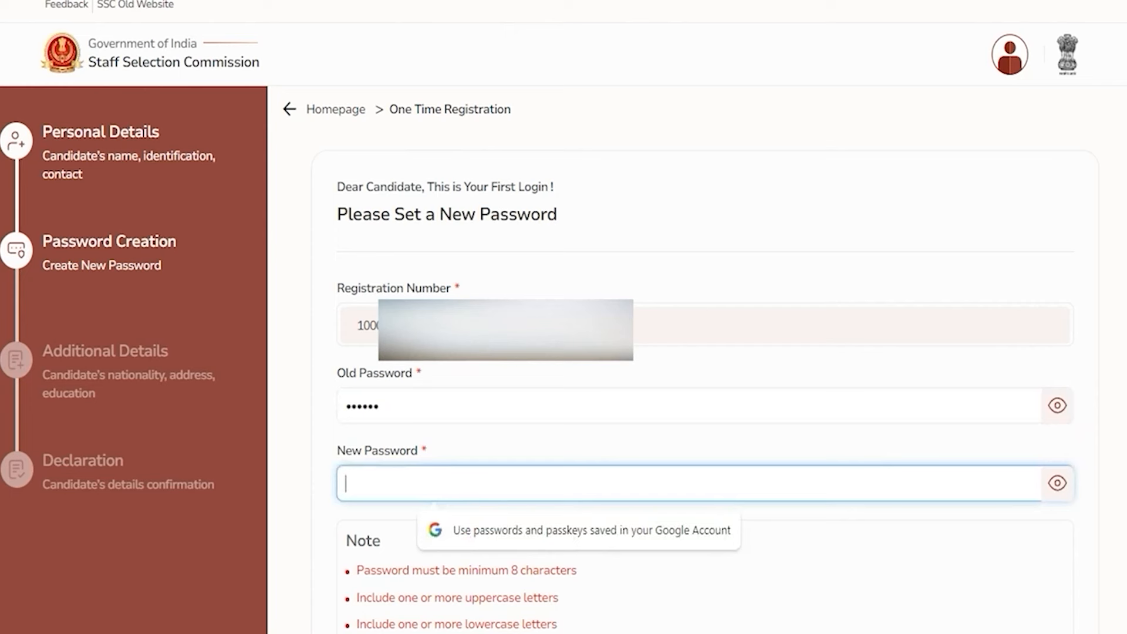
left_click_drag(550, 569, 511, 569)
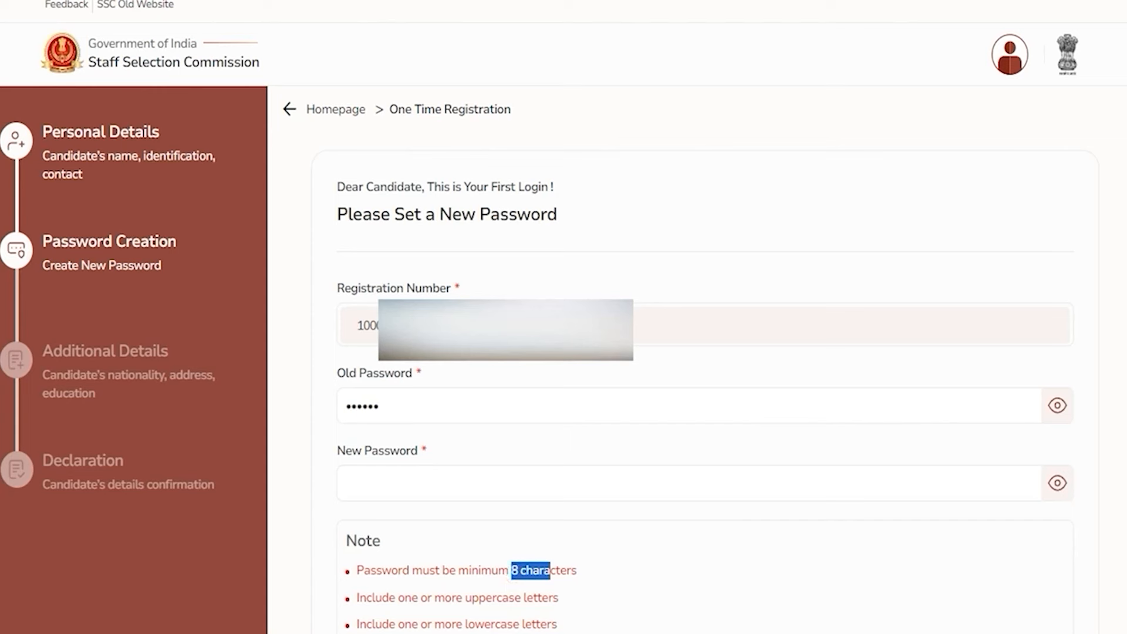
left_click(471, 479)
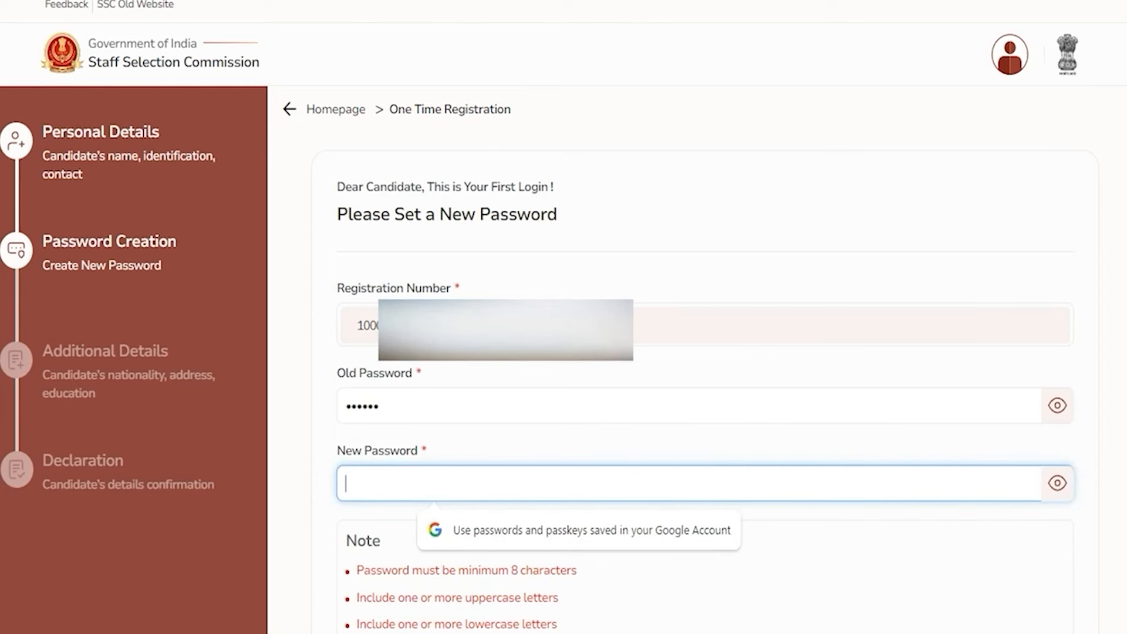
key("Tab")
left_click_drag(344, 368, 417, 369)
left_click(397, 401)
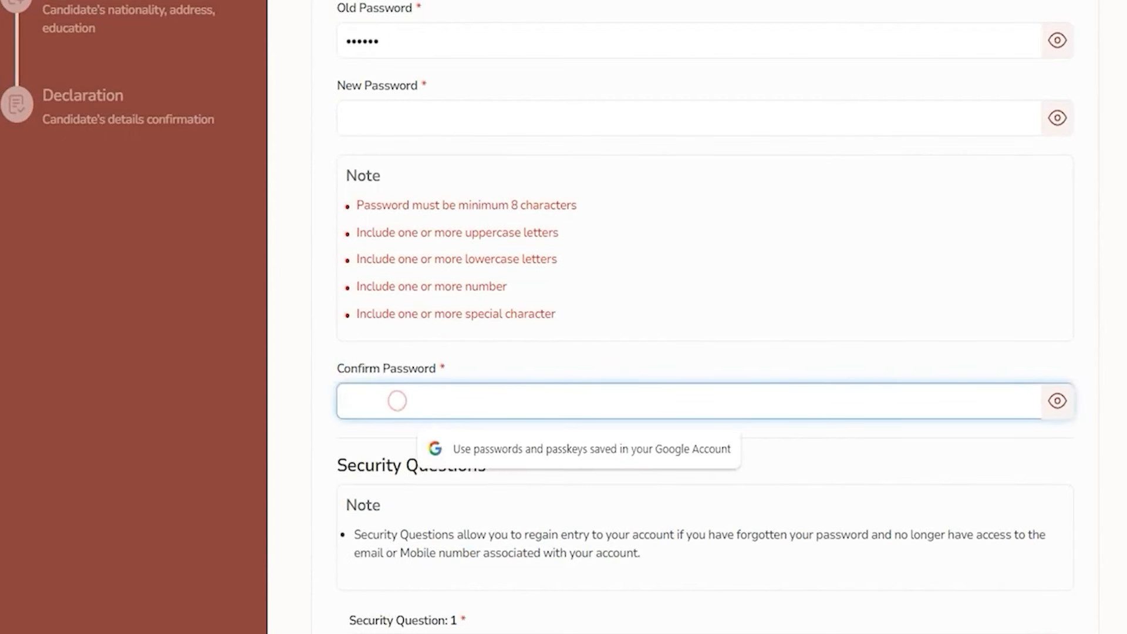
left_click(395, 113)
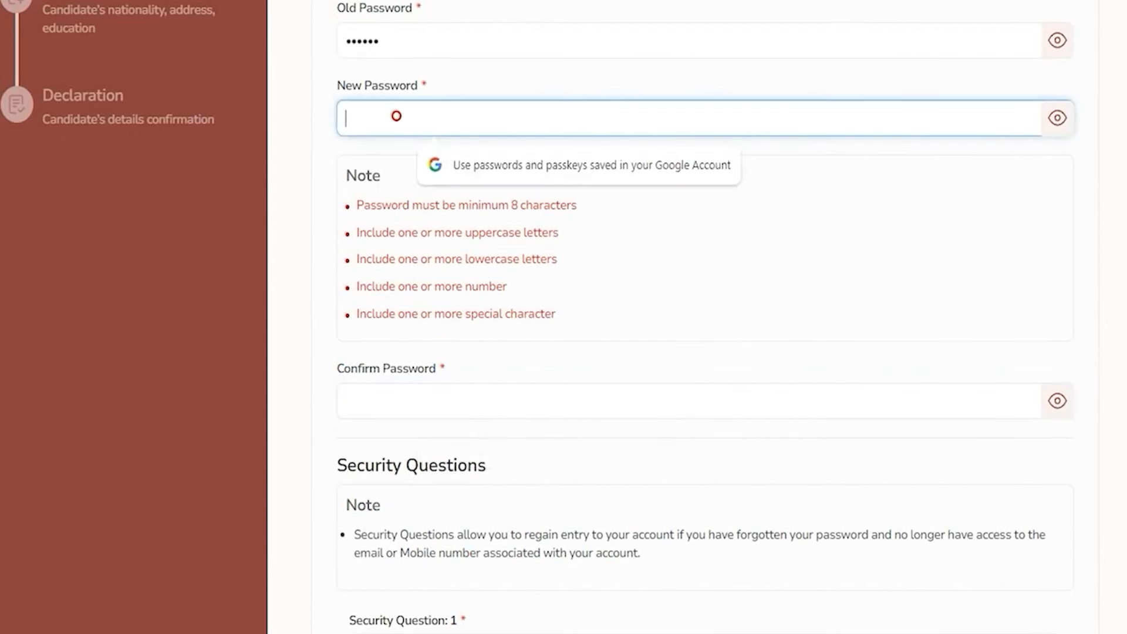
left_click(403, 401)
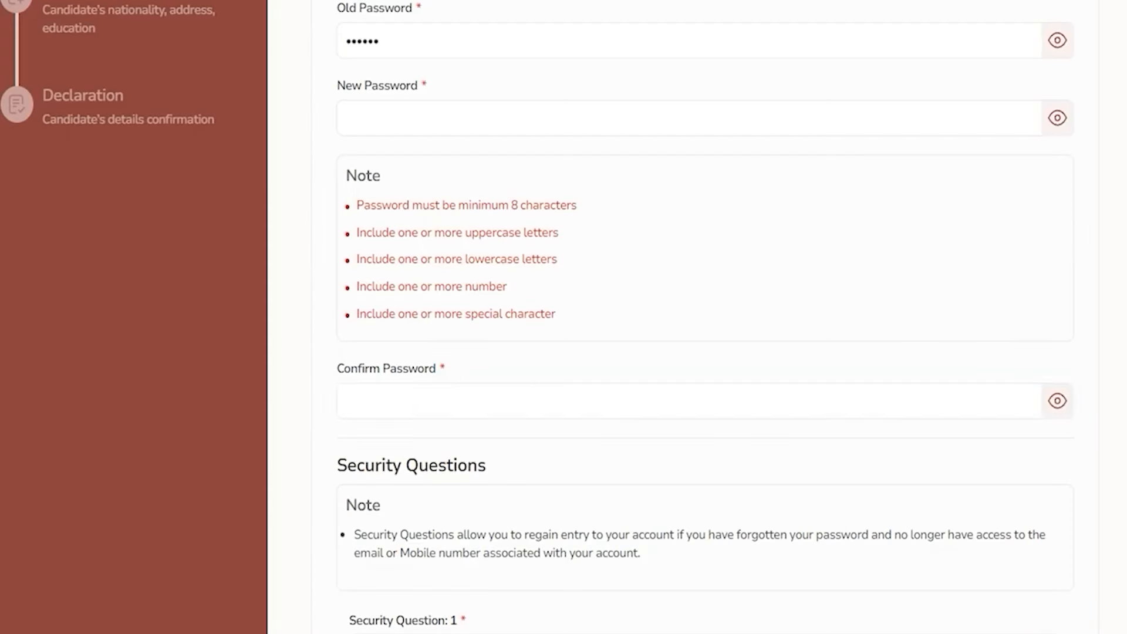
left_click(687, 401)
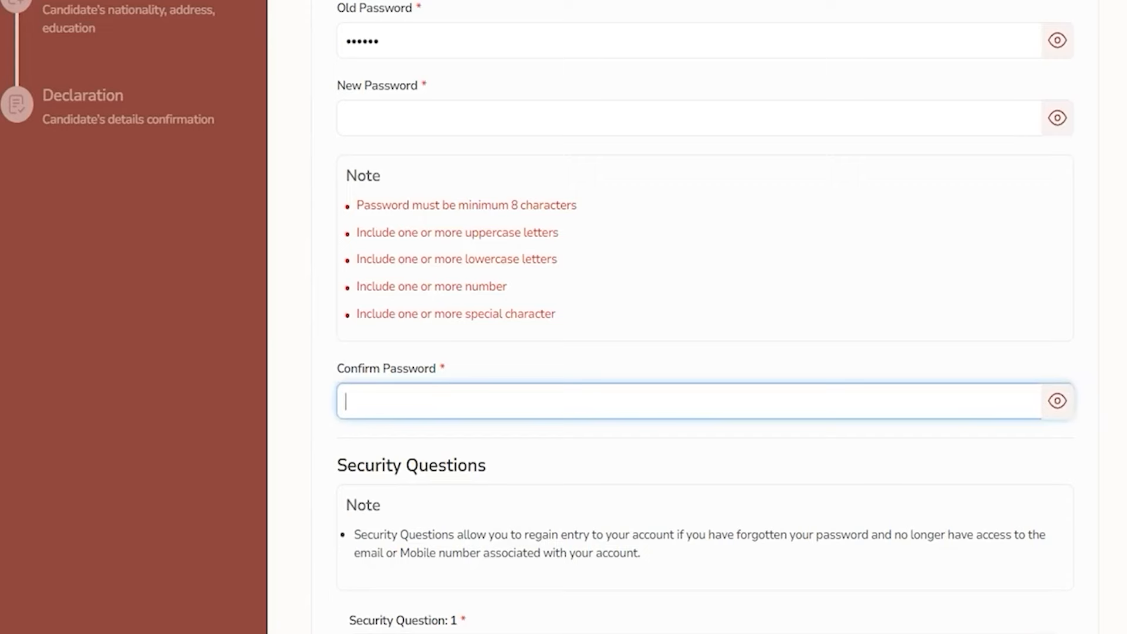
scroll(704, 353, "down", 4)
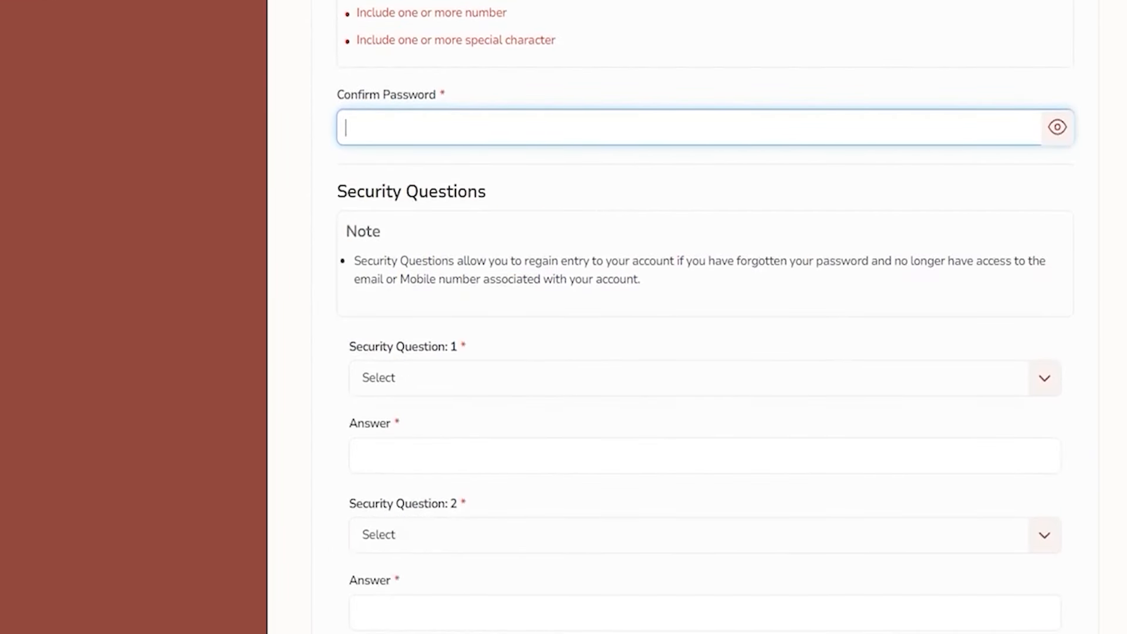
Pick mother's maiden name and birth city as security questions and fill both answers
left_click(435, 371)
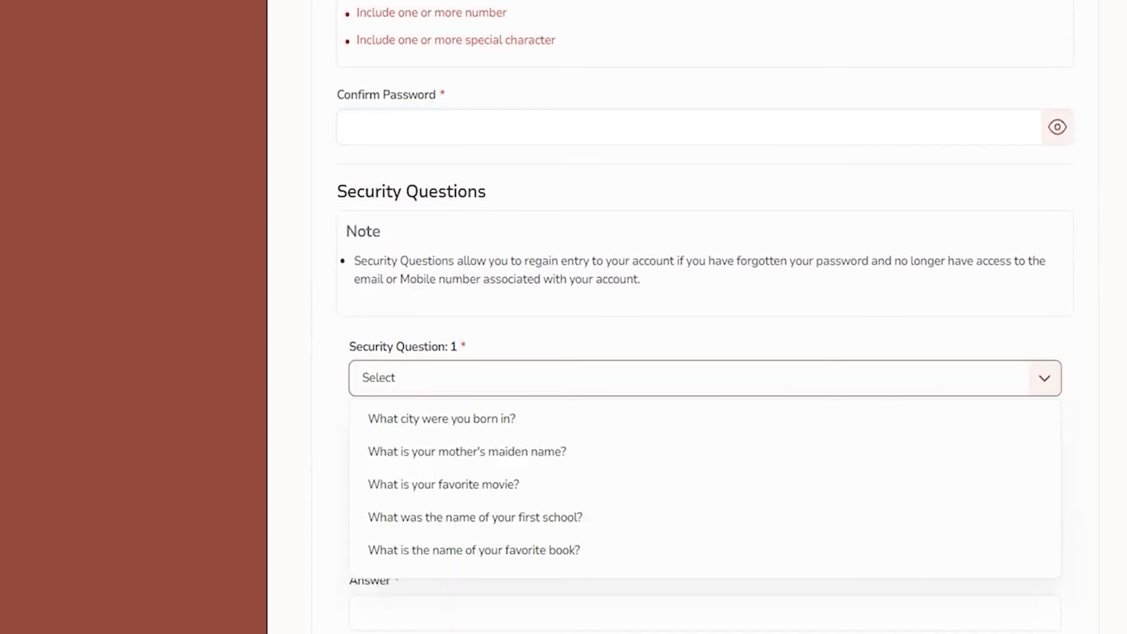
left_click(478, 451)
left_click(438, 451)
scroll(438, 451, "down", 3)
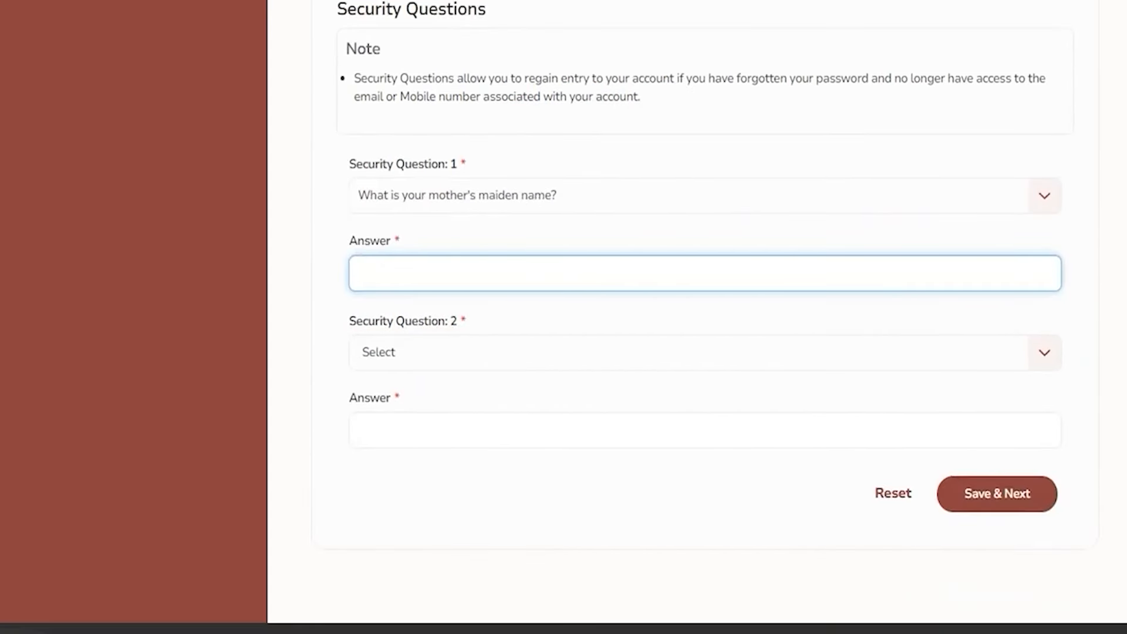
left_click(425, 346)
left_click(453, 391)
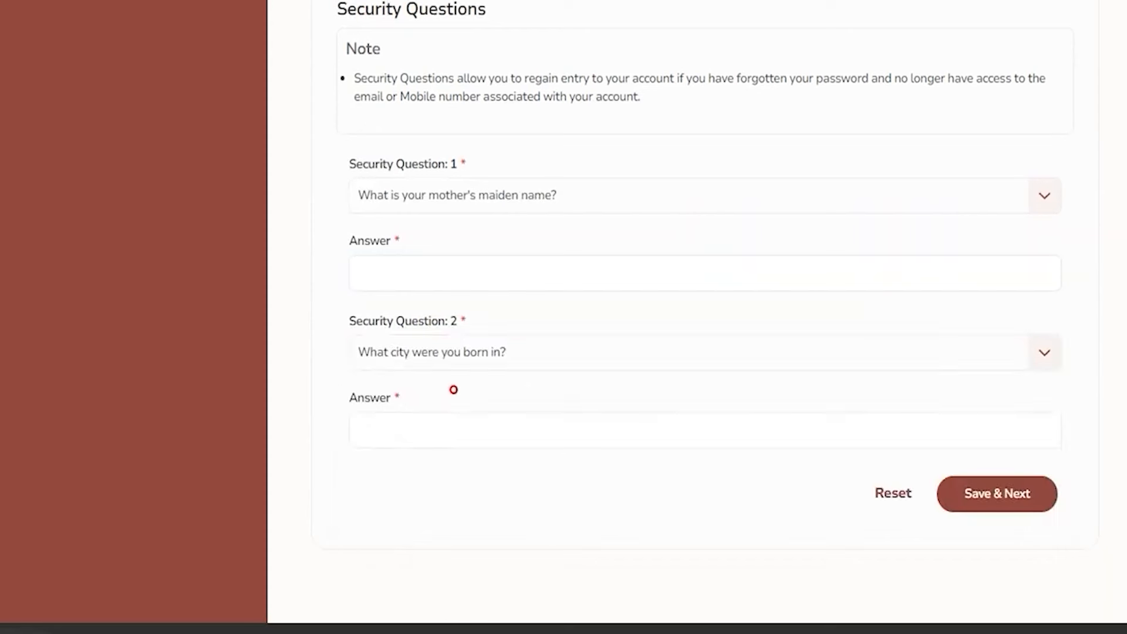
left_click(427, 435)
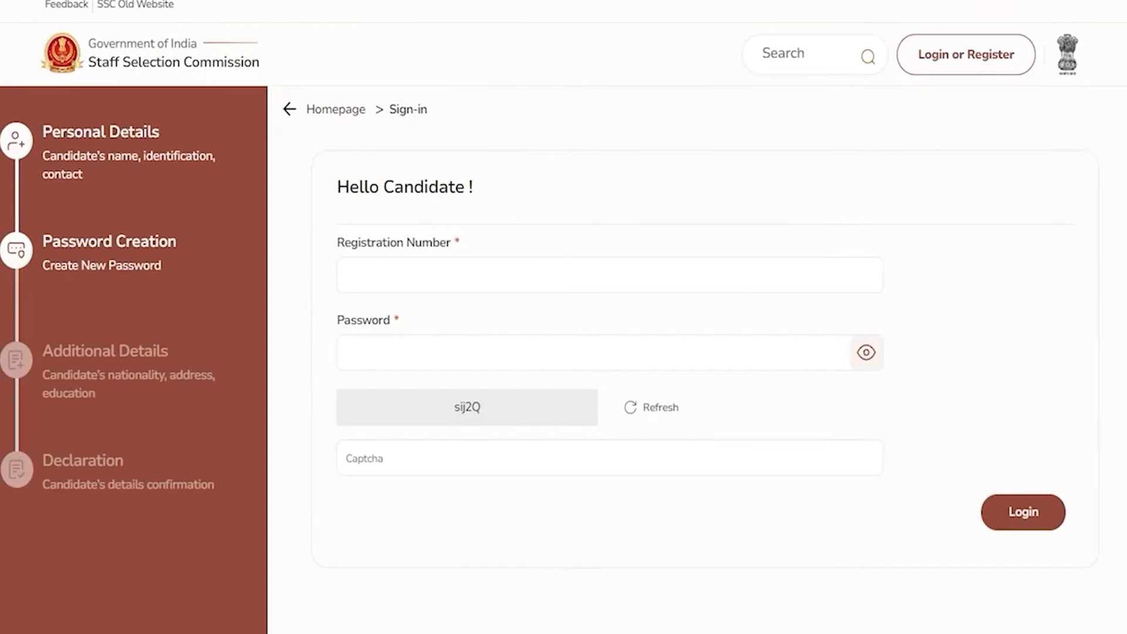
Log back in by entering the registration number, the new password and the captcha
left_click_drag(52, 242, 167, 242)
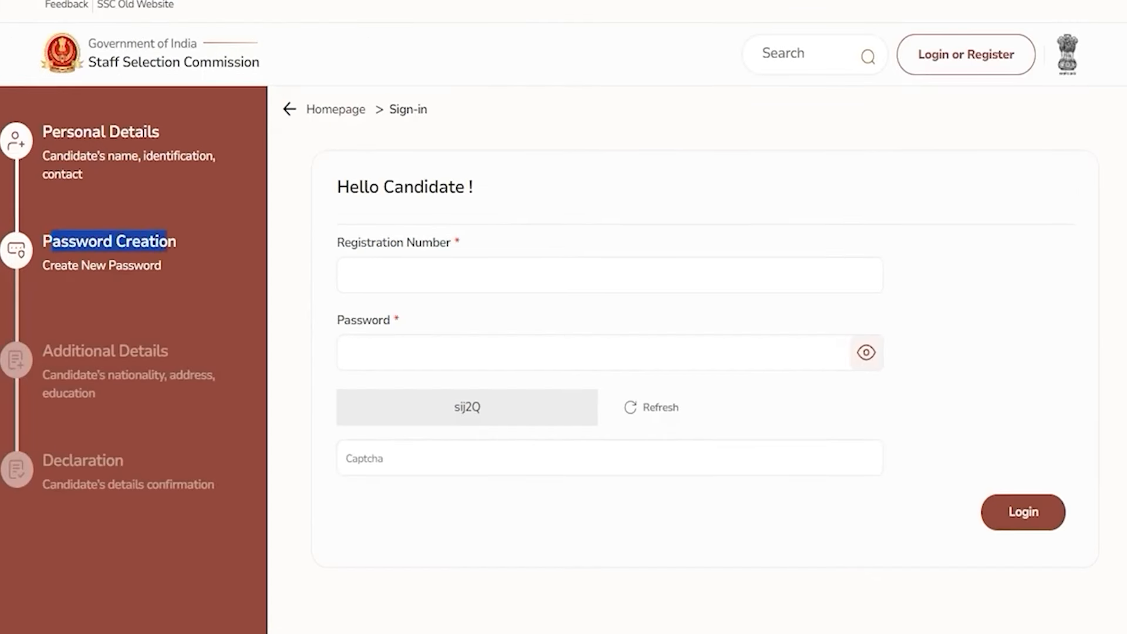
left_click_drag(358, 187, 438, 187)
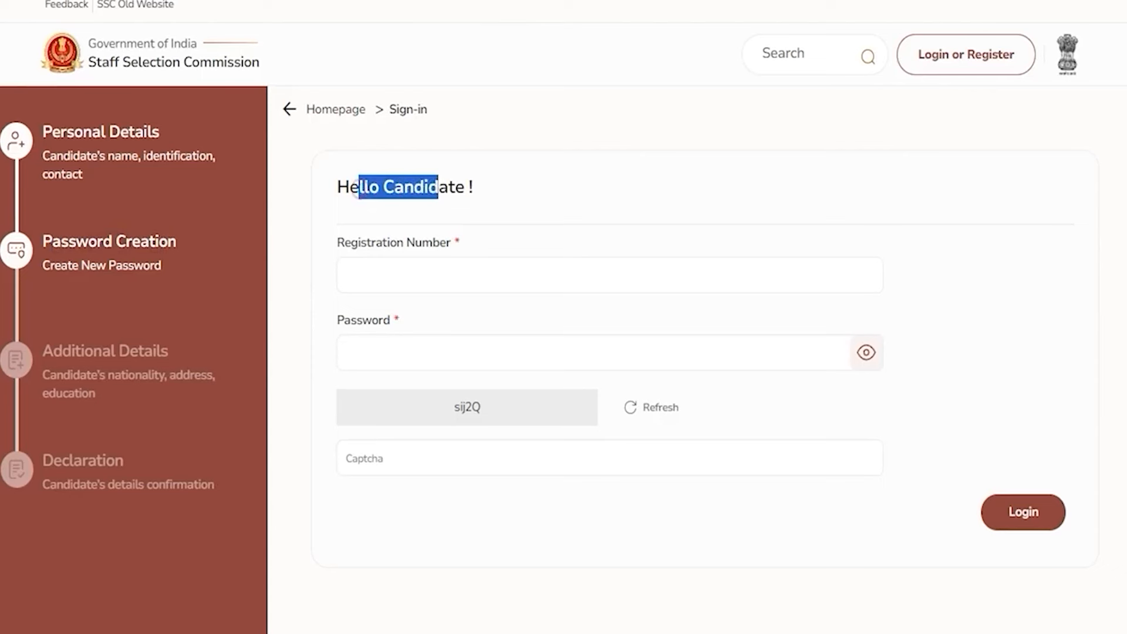
left_click(431, 283)
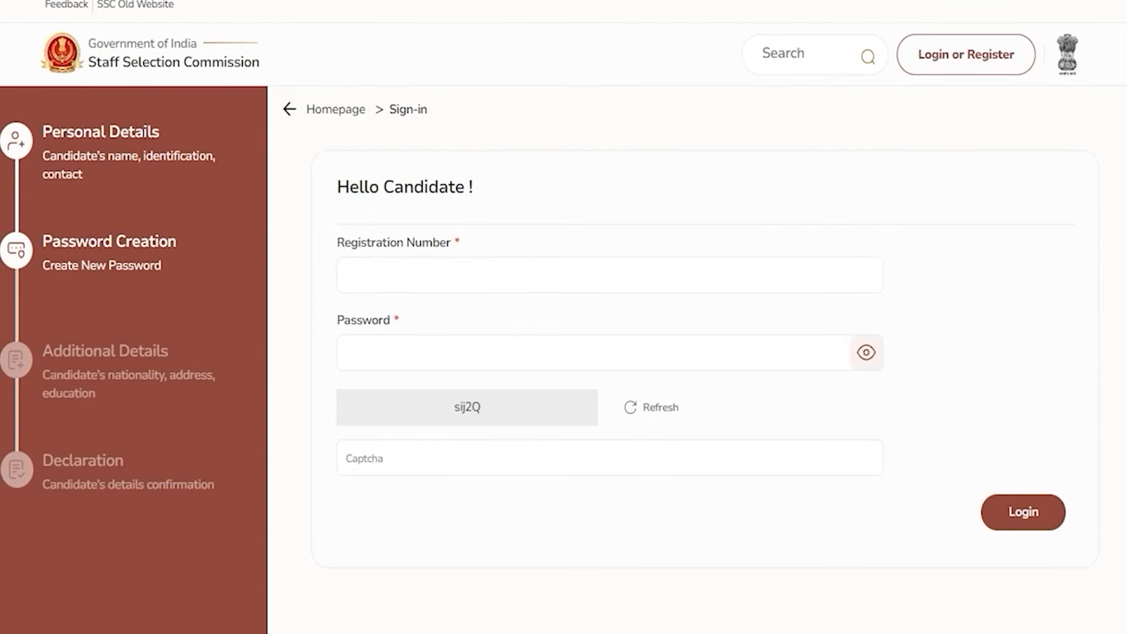
left_click(412, 352)
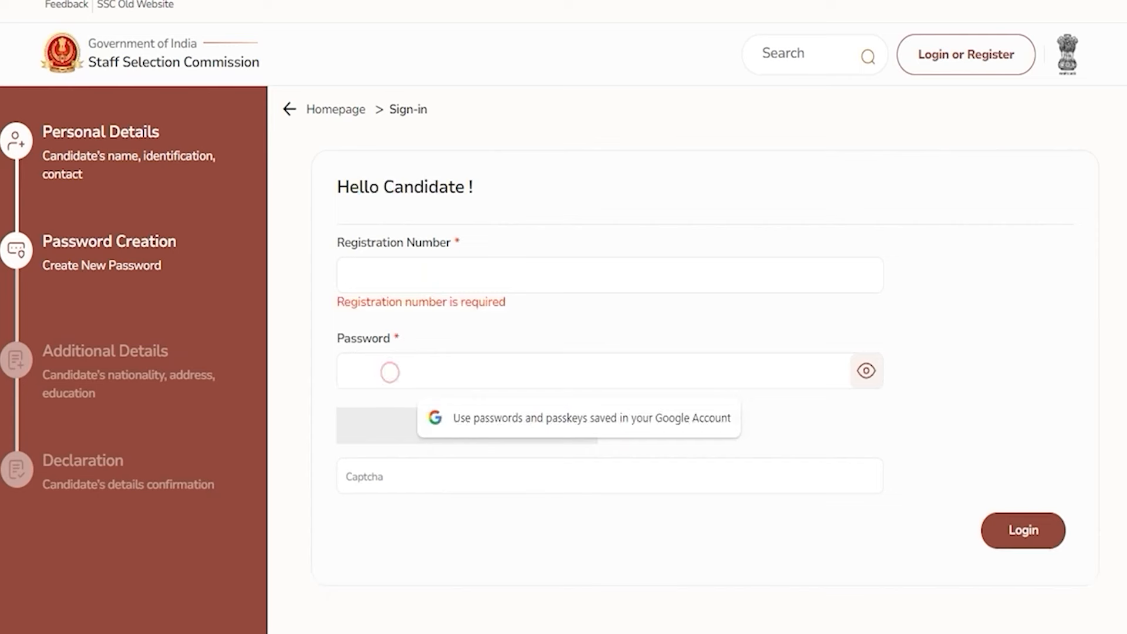
left_click(425, 527)
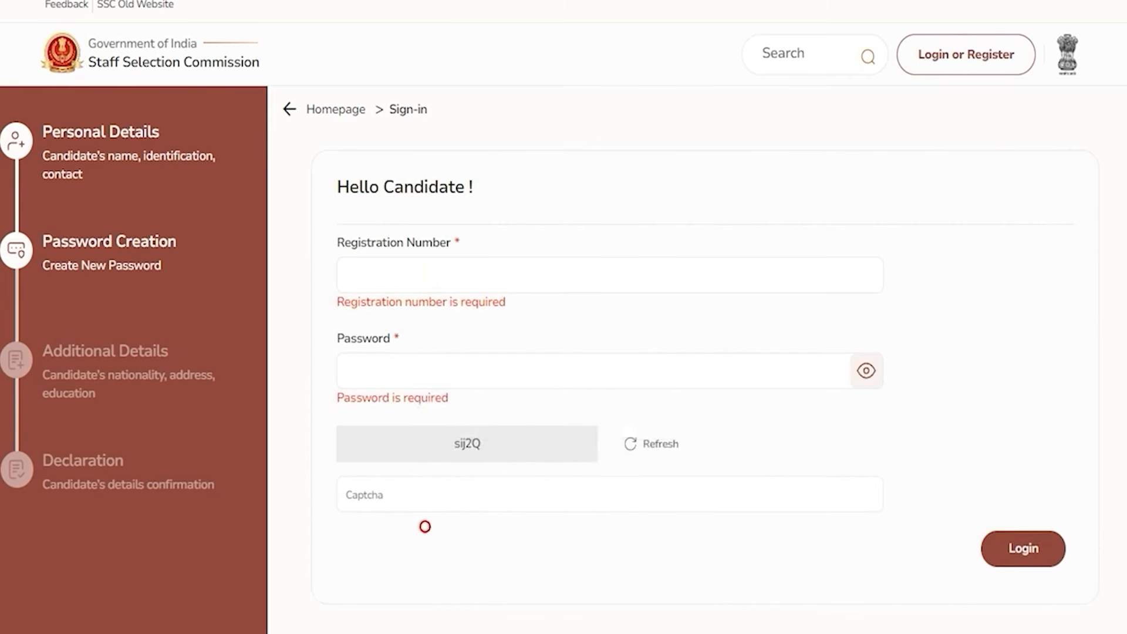
left_click(388, 500)
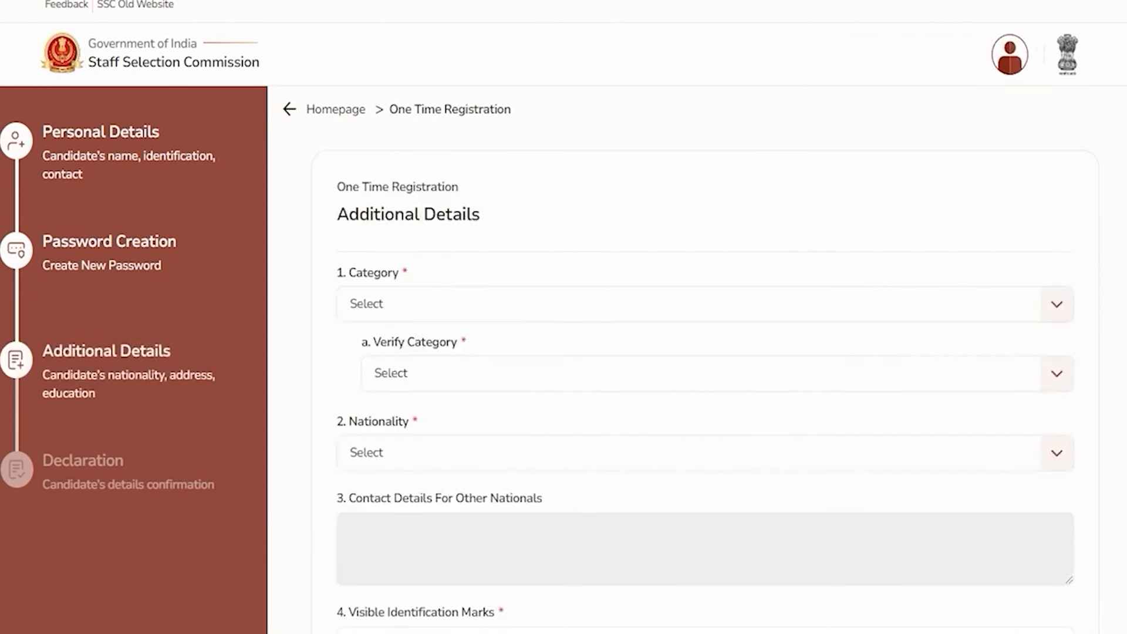
Set Category and Verify Category to SC on the Additional Details step
left_click_drag(60, 351, 132, 351)
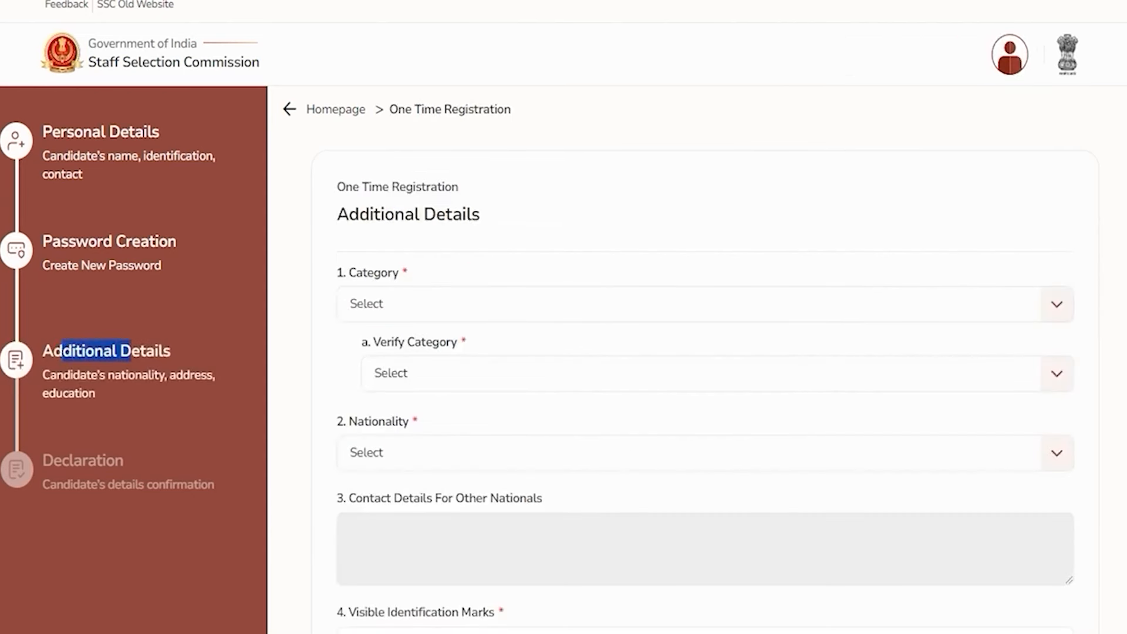
left_click_drag(360, 214, 462, 214)
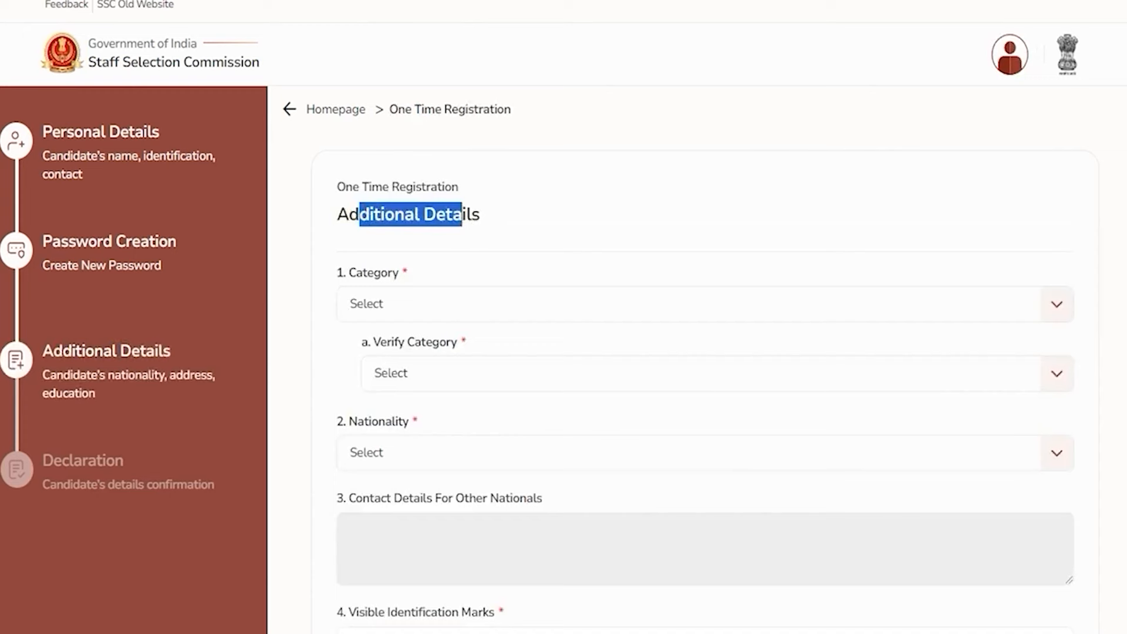
left_click(420, 303)
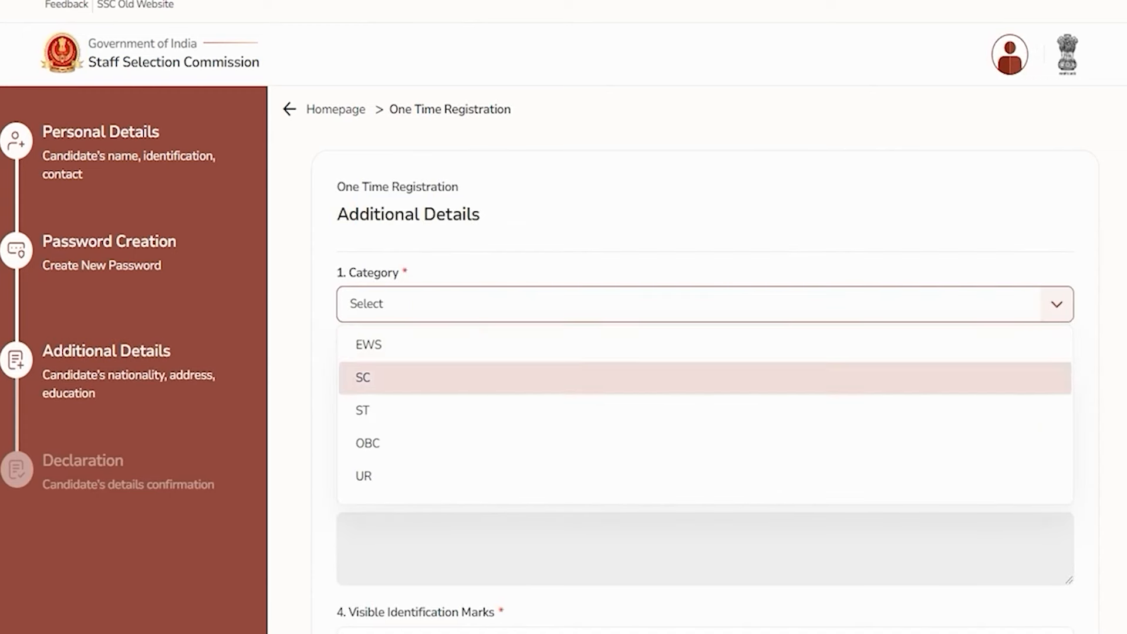
left_click(380, 377)
left_click(440, 373)
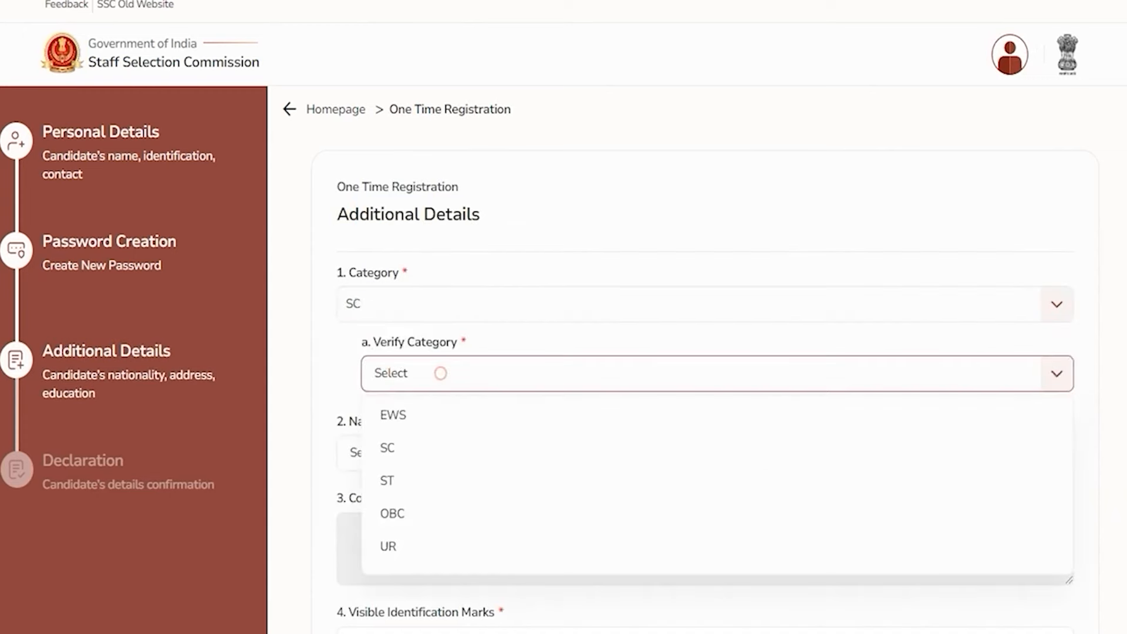
left_click(398, 447)
scroll(398, 448, "down", 2)
scroll(410, 271, "down", 1)
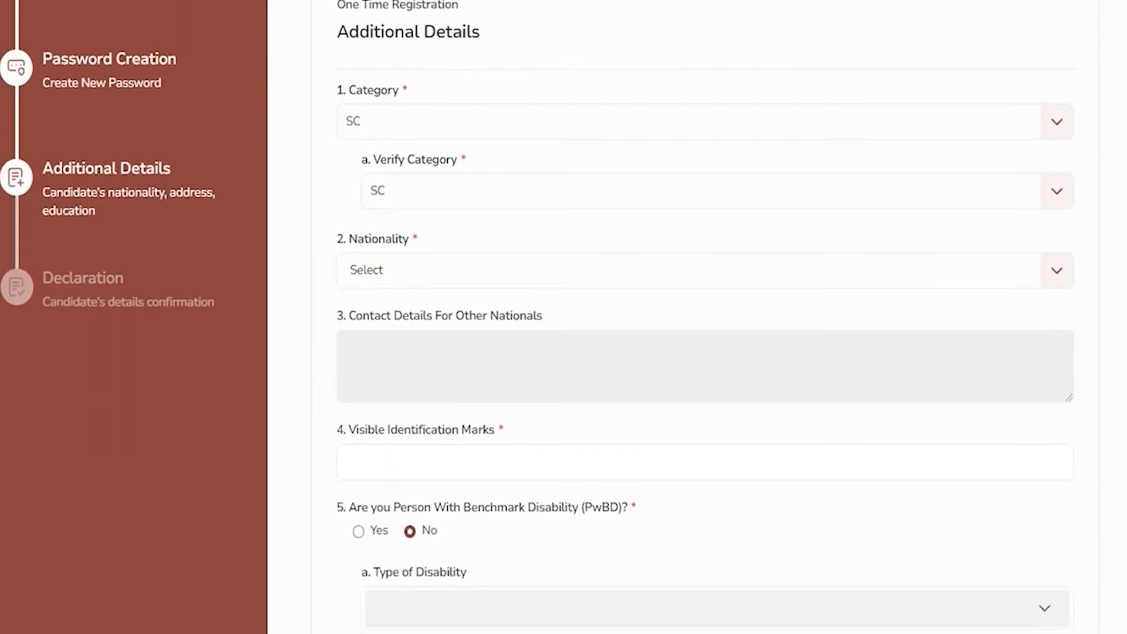
Set Nationality to Citizen Of India, leaving the other-nationals contact box disabled
left_click(411, 272)
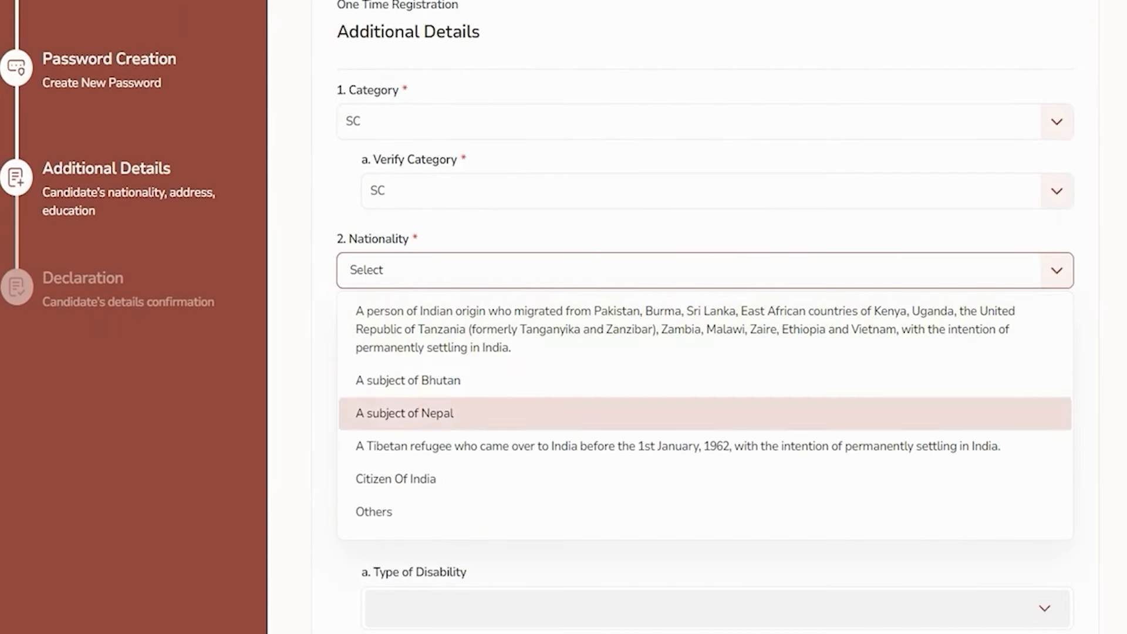
left_click(423, 334)
left_click(442, 343)
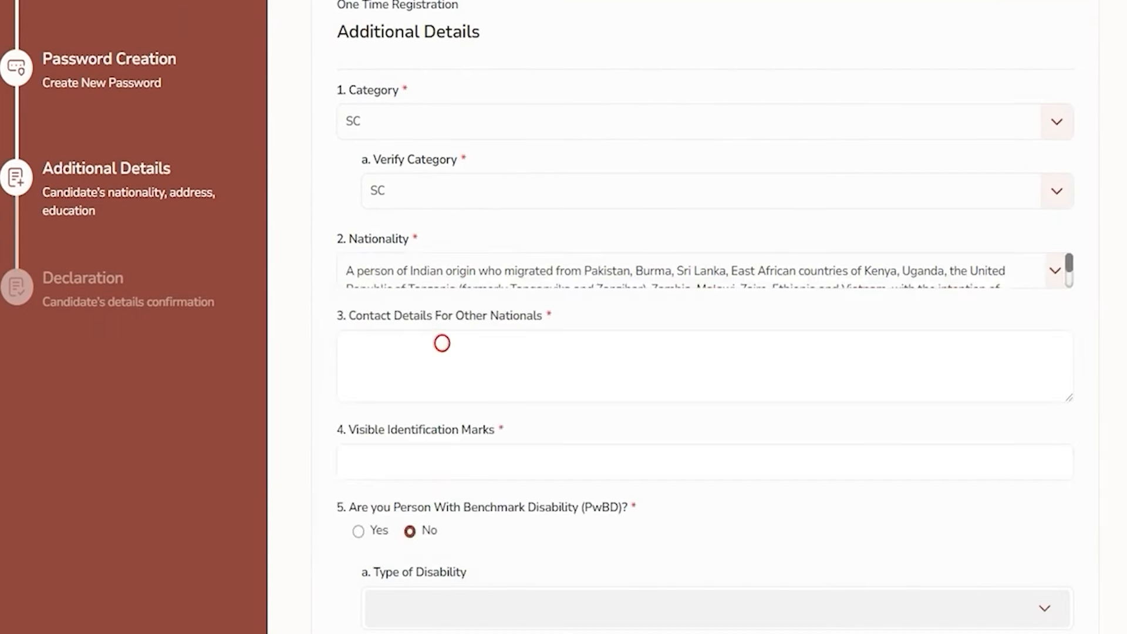
left_click(410, 353)
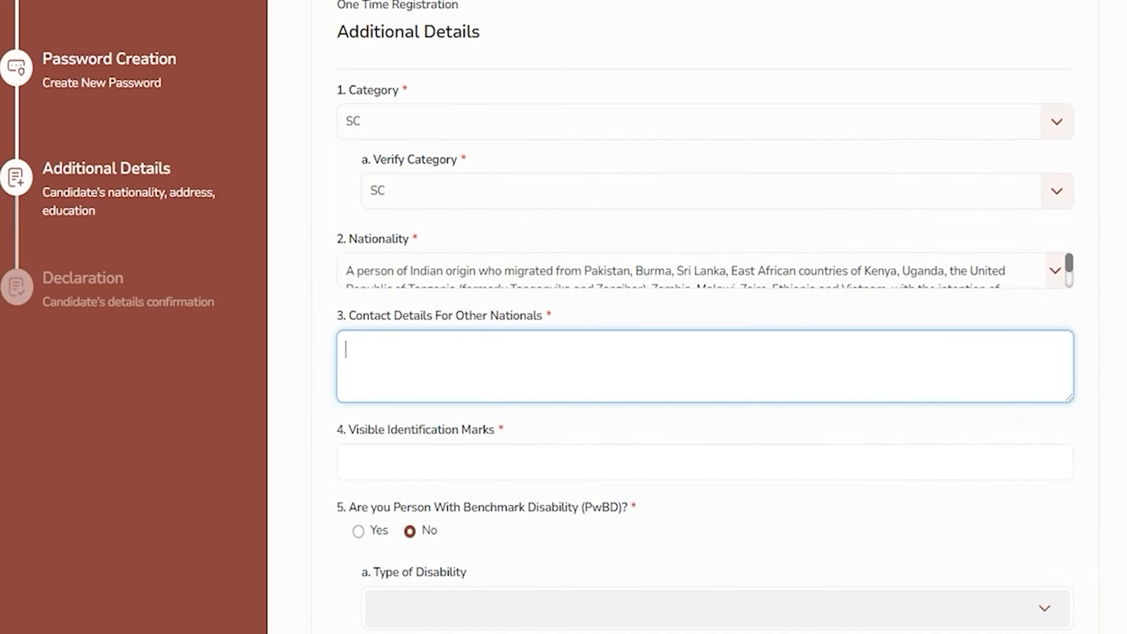
left_click(1055, 269)
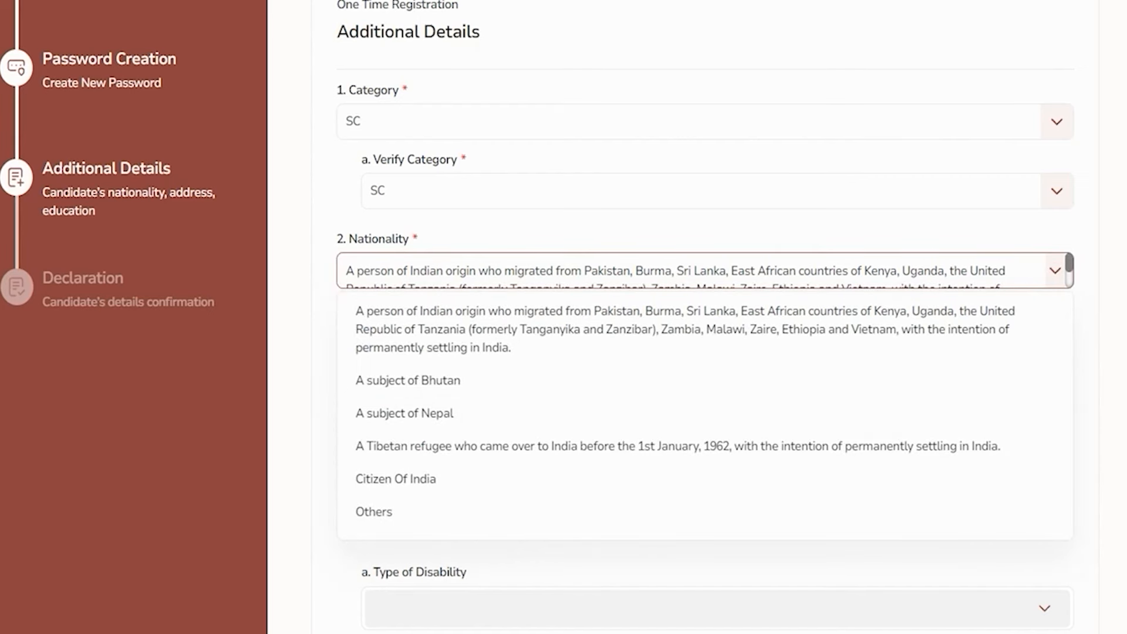
left_click(395, 479)
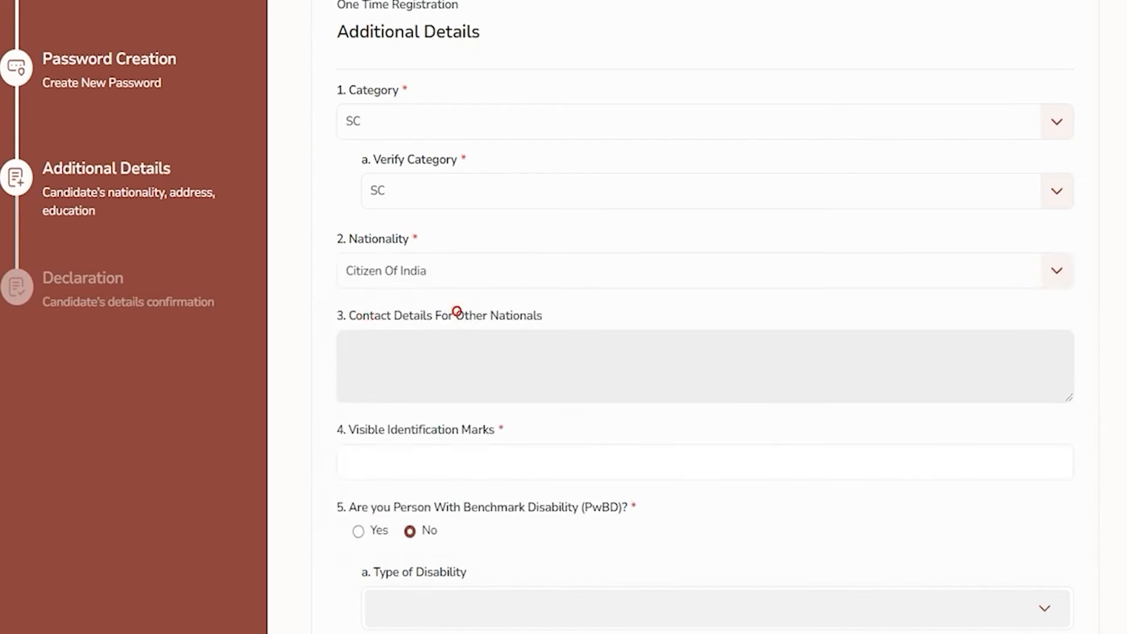
left_click_drag(371, 238, 351, 238)
left_click_drag(363, 315, 490, 315)
left_click(459, 356)
Enter NECK as the visible identification mark
left_click_drag(357, 429, 477, 429)
left_click(453, 462)
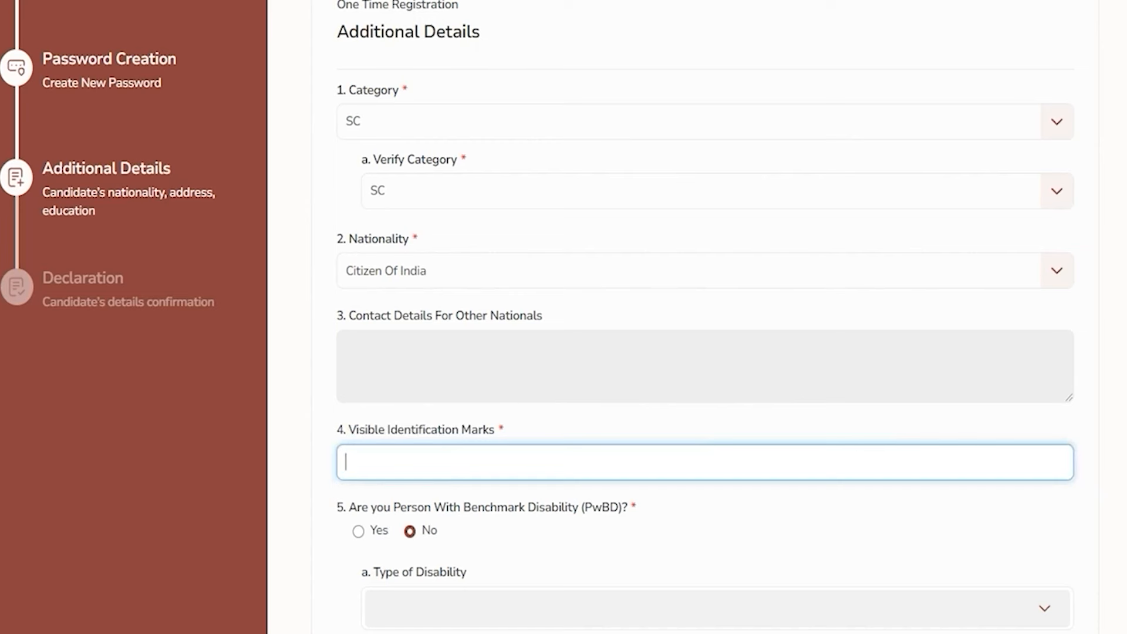
type("NECK")
scroll(705, 317, "down", 3)
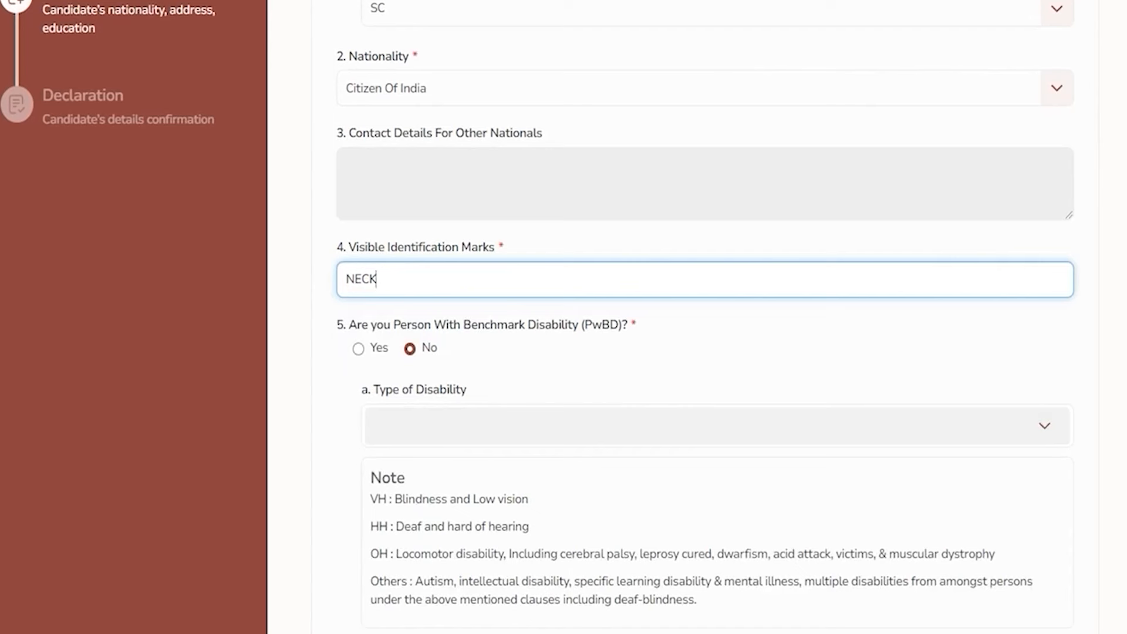
left_click_drag(356, 324, 608, 325)
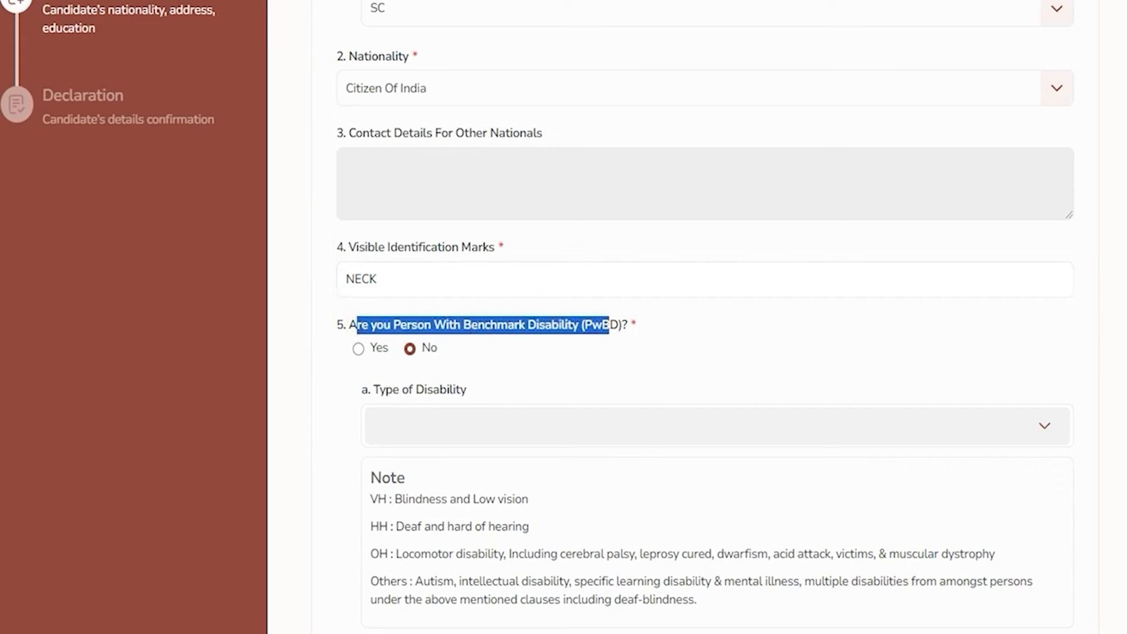
left_click(358, 349)
left_click(438, 417)
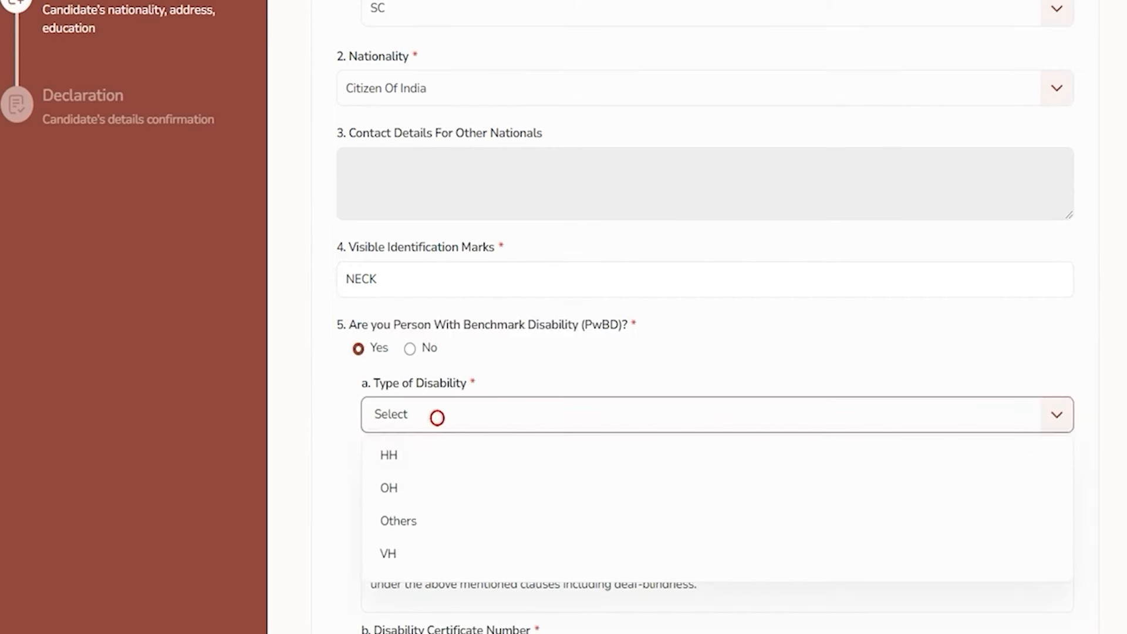
left_click(402, 489)
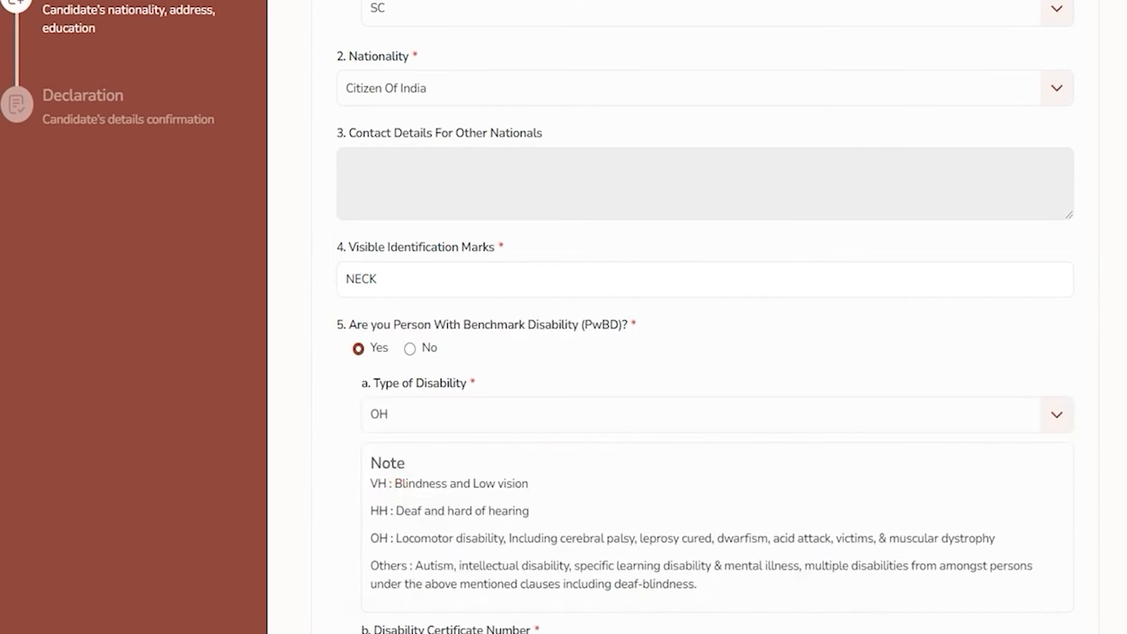
scroll(446, 478, "down", 3)
left_click(446, 479)
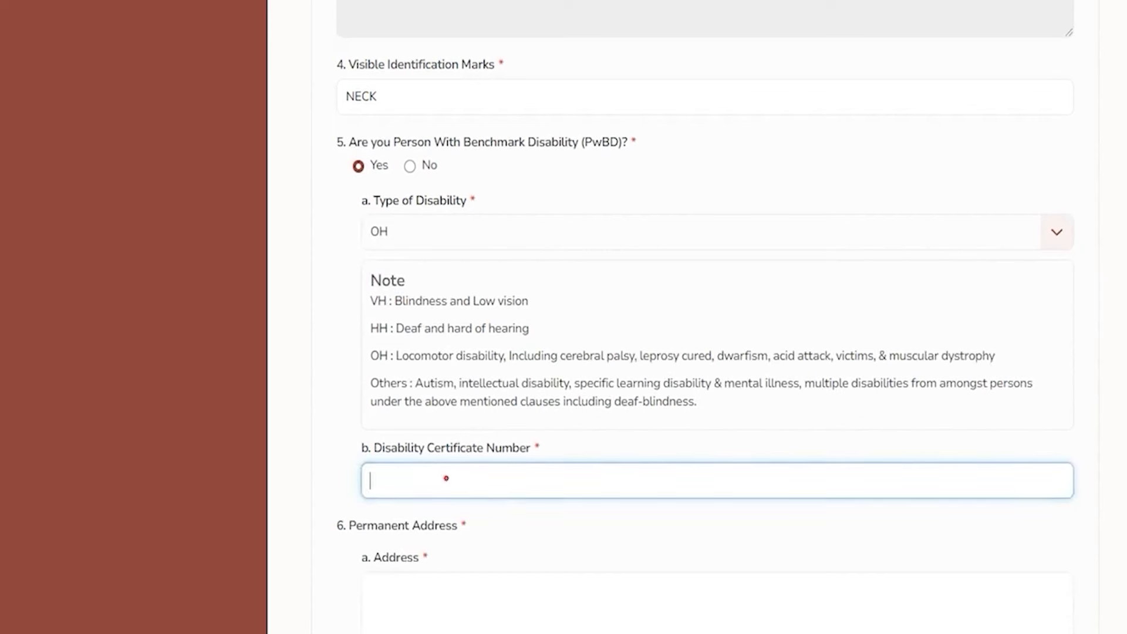
scroll(446, 478, "up", 3)
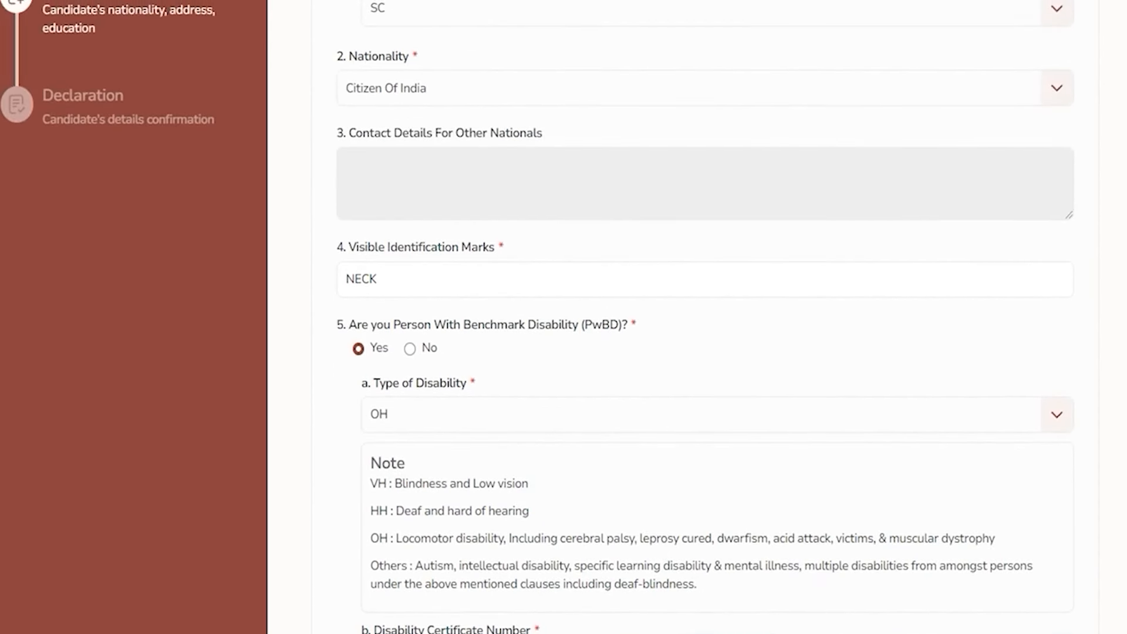
double_click(601, 325)
left_click(410, 348)
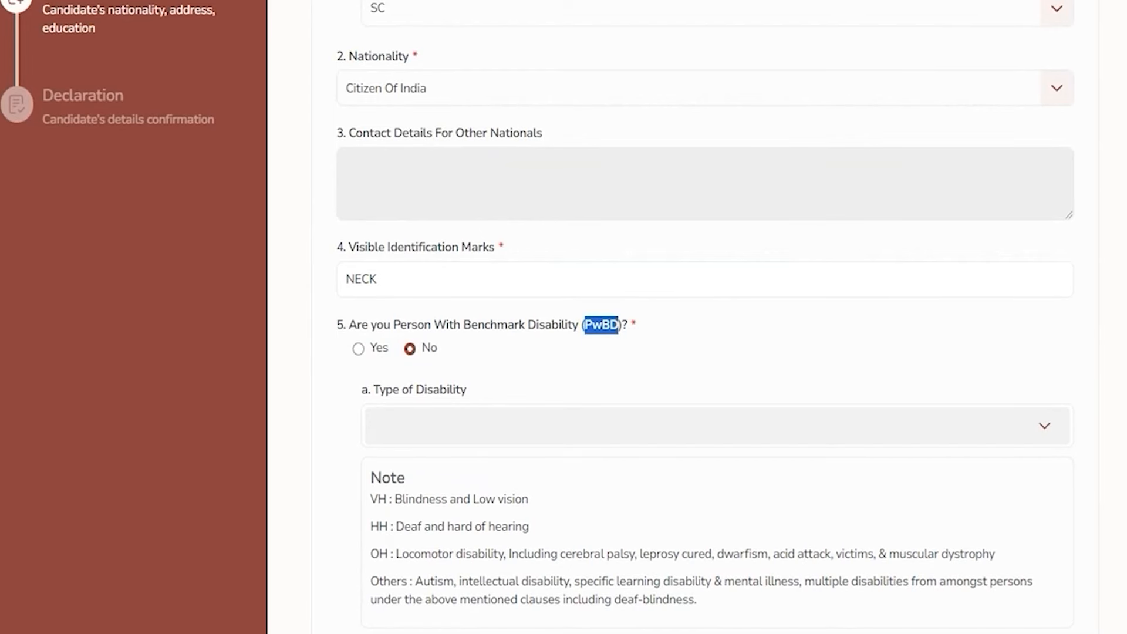
scroll(704, 317, "down", 5)
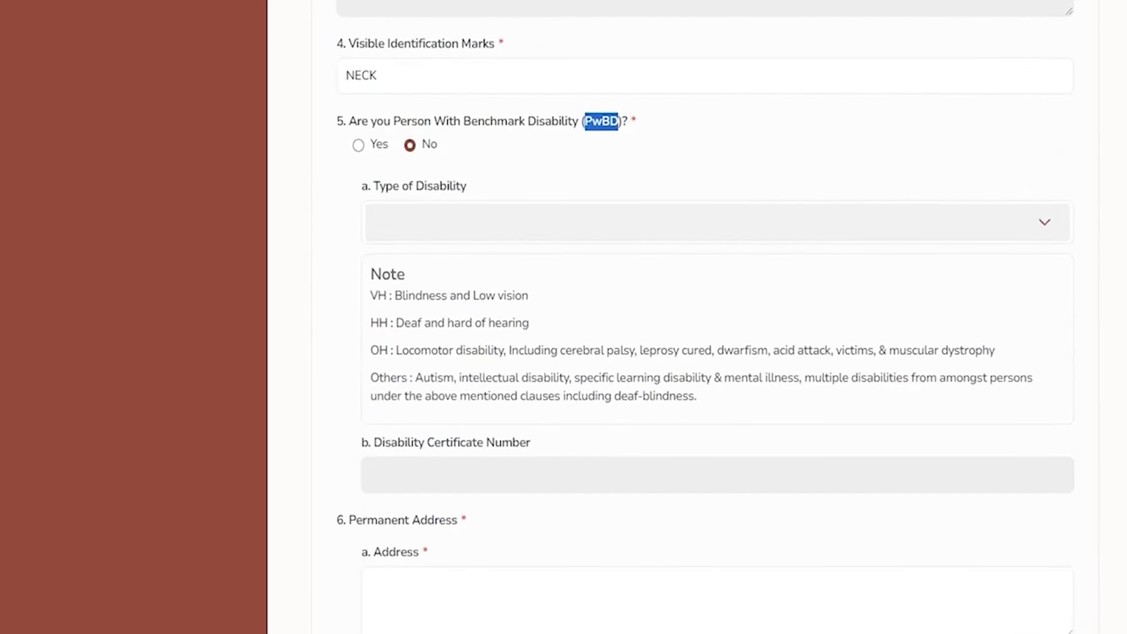
double_click(358, 446)
scroll(358, 444, "down", 5)
left_click(423, 256)
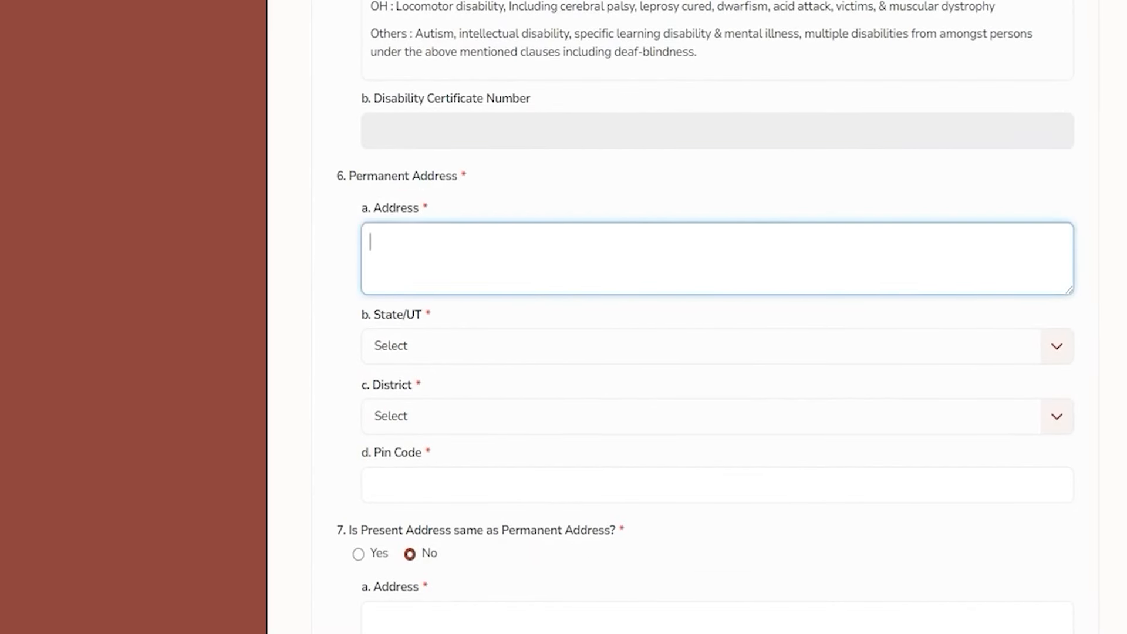
Set the permanent address State/UT to Uttarakhand and District to Bageshwar
left_click(410, 348)
scroll(414, 486, "down", 15)
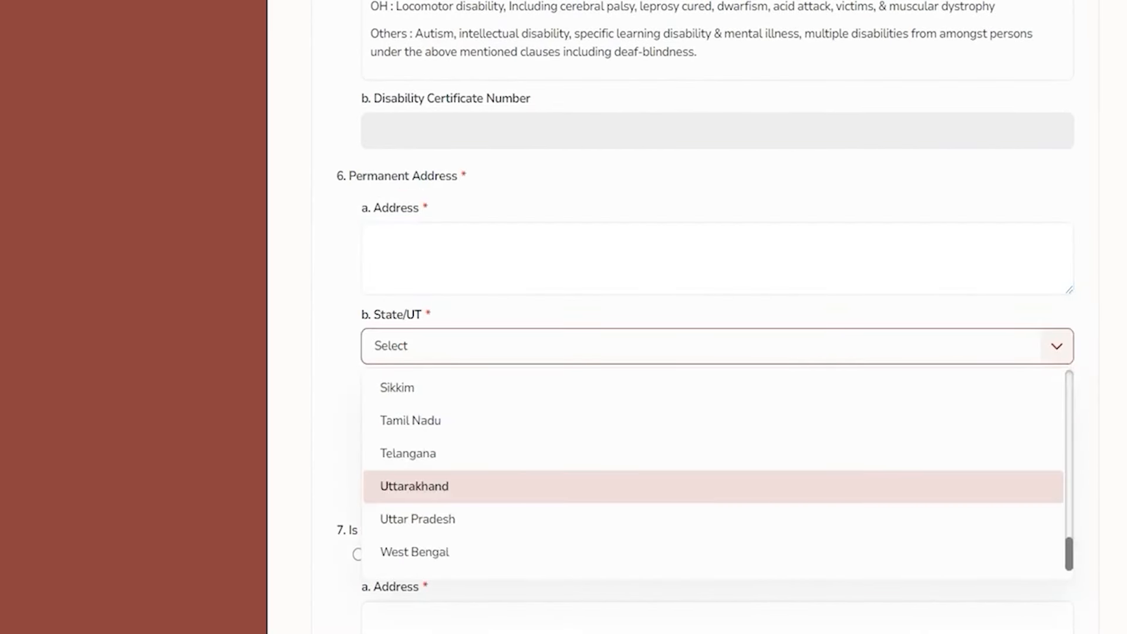
left_click(417, 485)
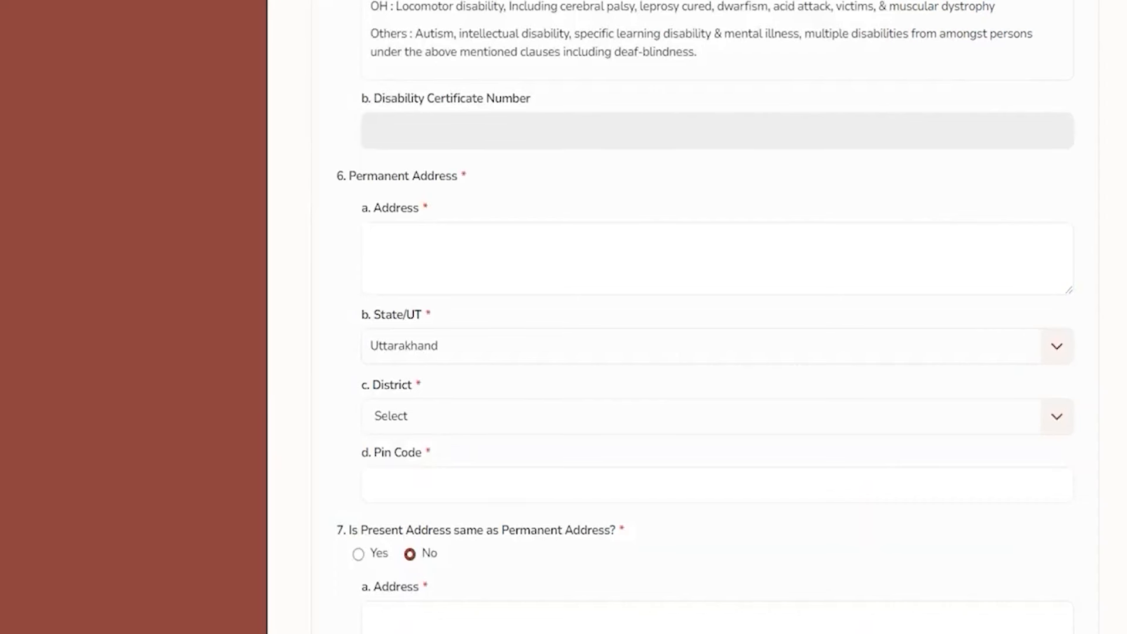
left_click(448, 417)
left_click(420, 482)
left_click(421, 481)
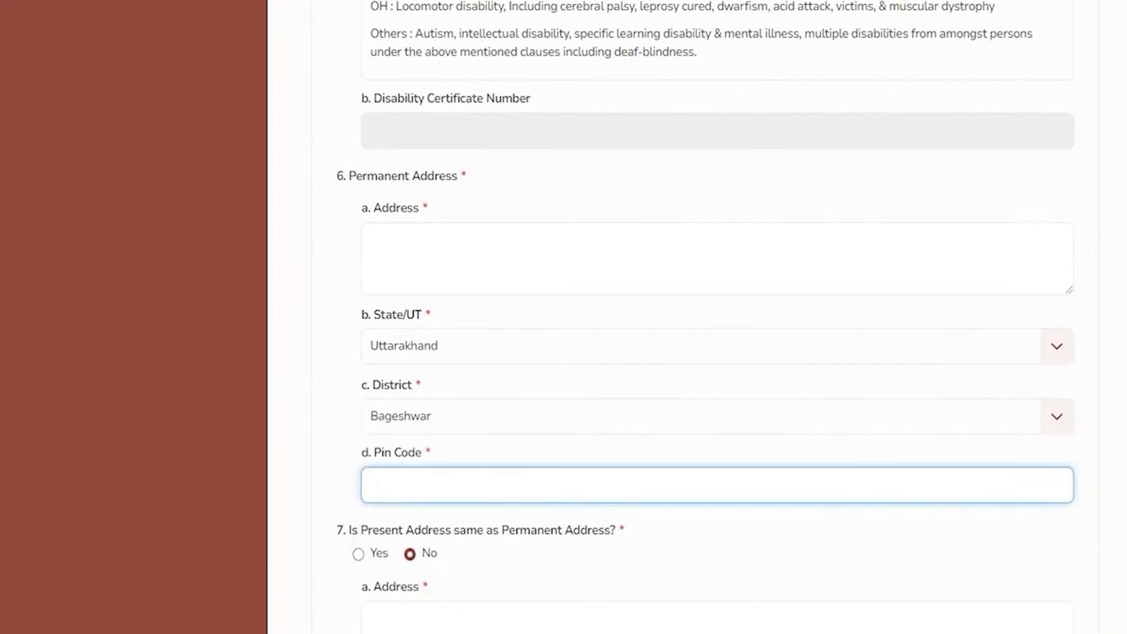
Review the present address question and continue down to the Declaration step
scroll(421, 482, "down", 3)
left_click_drag(413, 348, 439, 347)
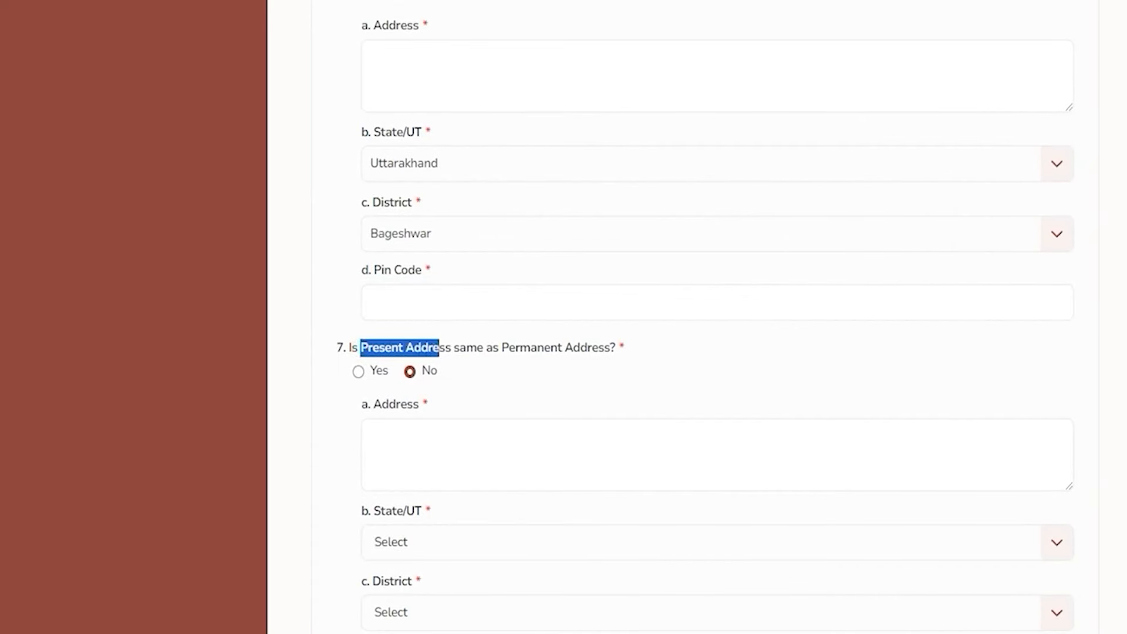
scroll(411, 76, "up", 2)
left_click_drag(397, 79, 431, 11)
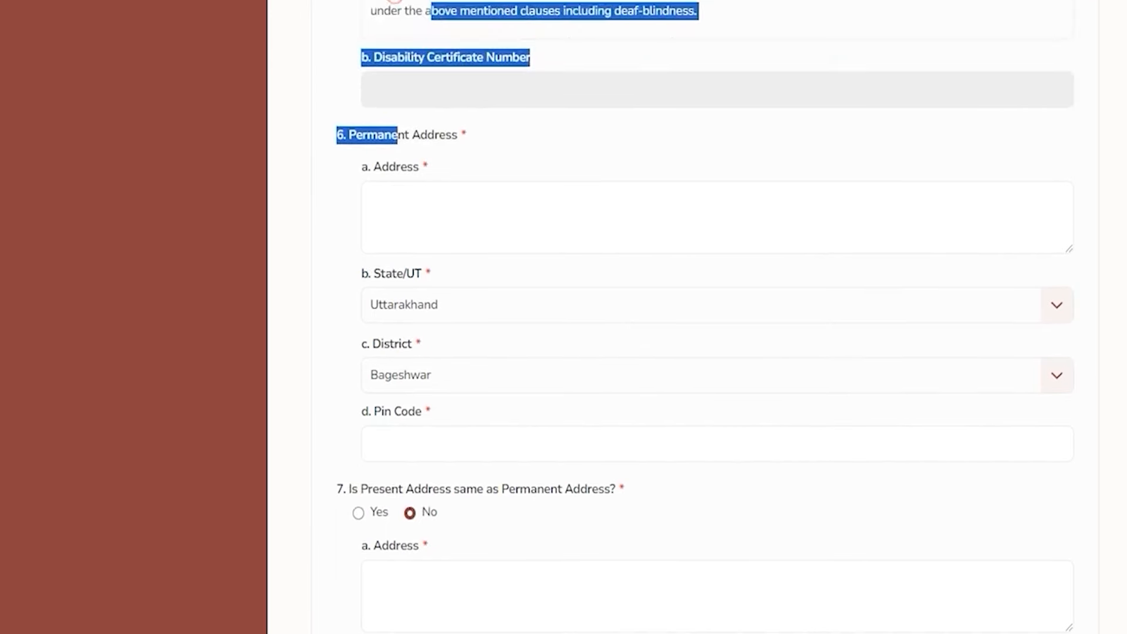
left_click(405, 135)
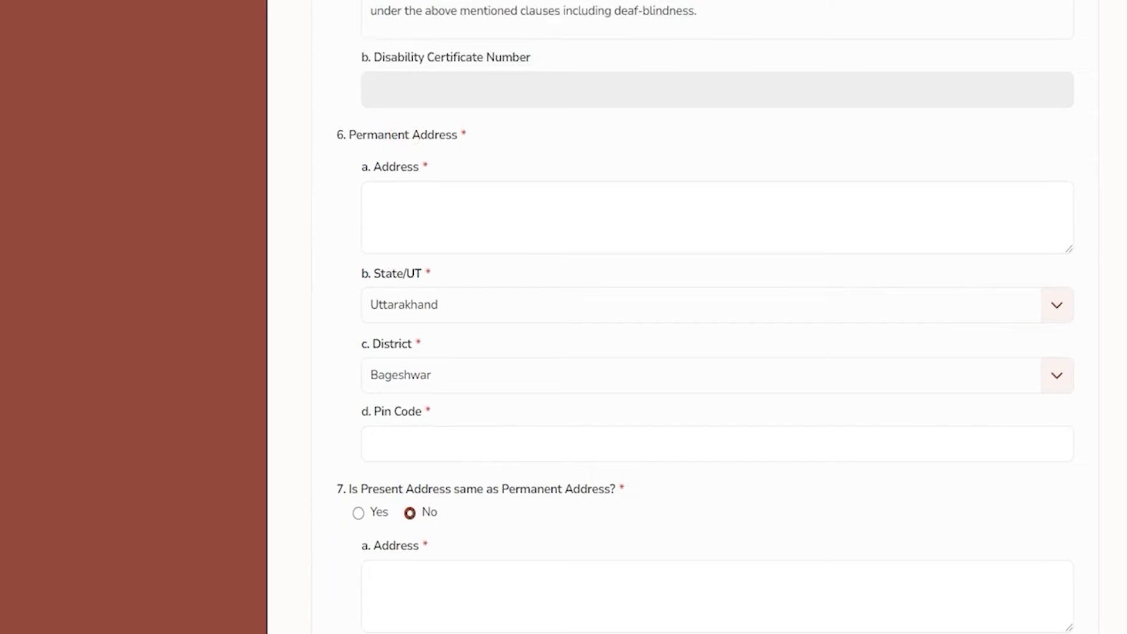
scroll(704, 317, "down", 3)
left_click_drag(379, 306, 427, 306)
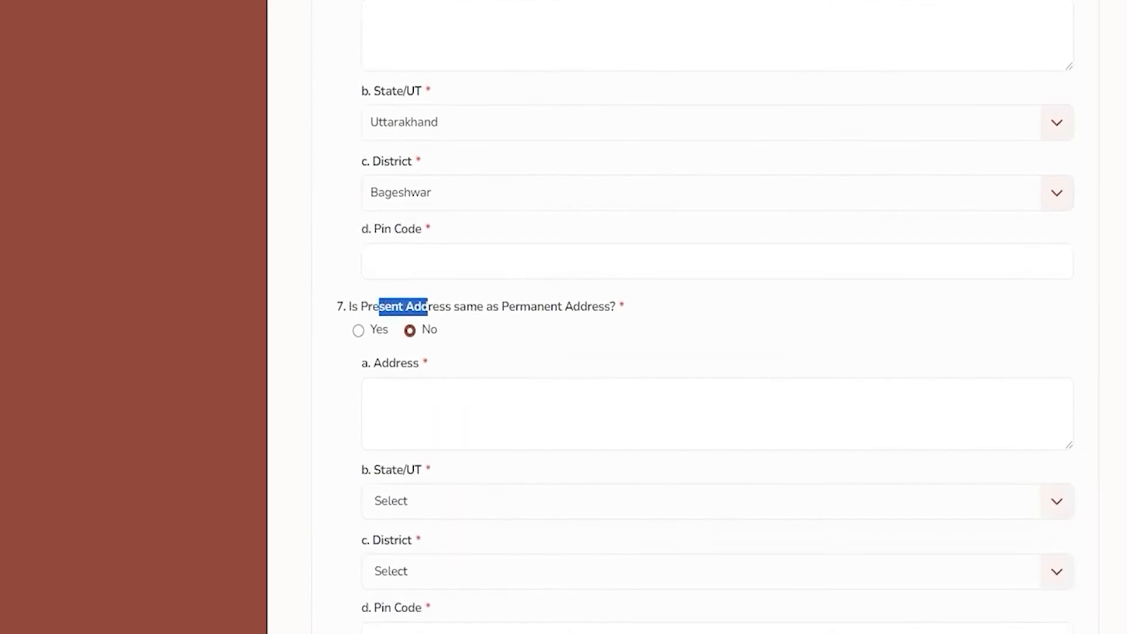
scroll(705, 317, "up", 2)
scroll(705, 317, "down", 5)
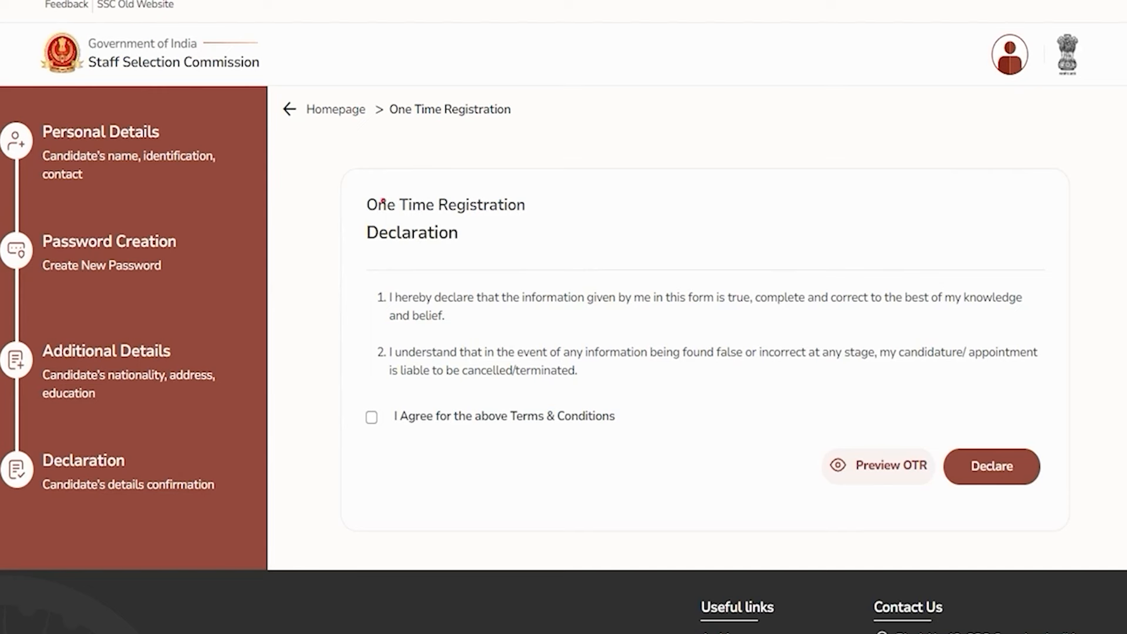
Read both declaration statements, tick 'I Agree for the above Terms & Conditions', then open Preview OTR
left_click_drag(382, 202, 447, 205)
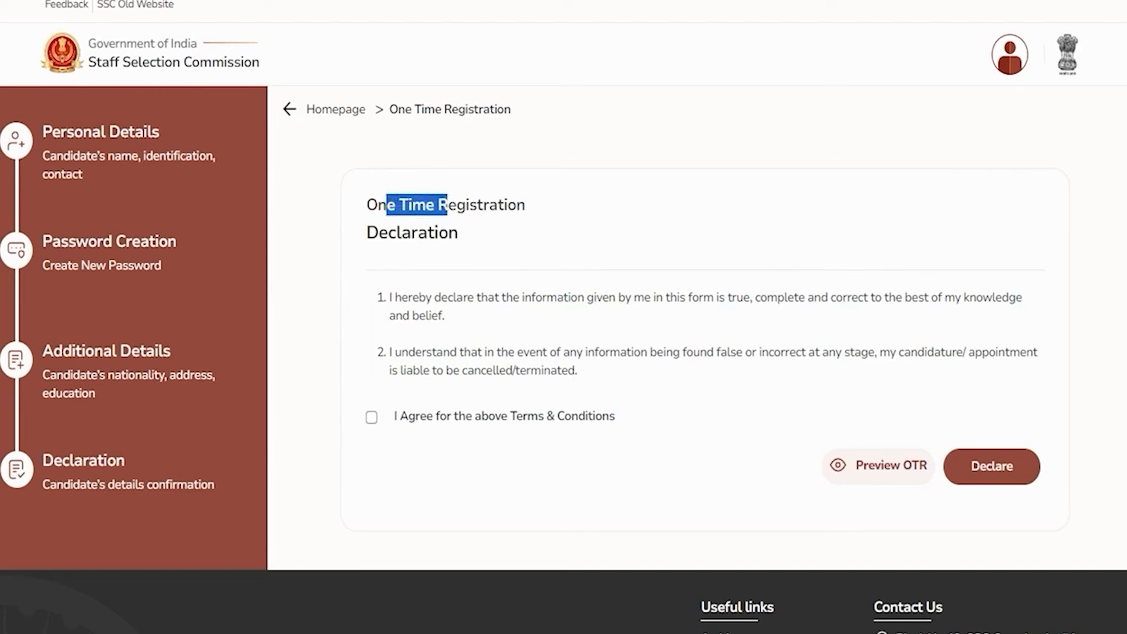
left_click_drag(393, 297, 736, 297)
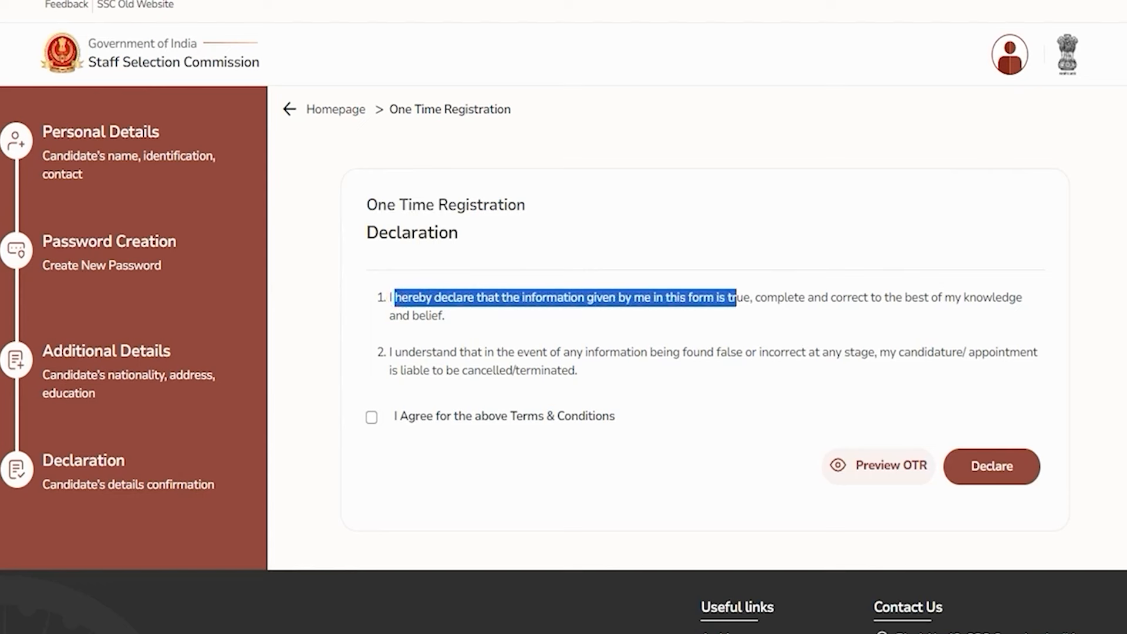
left_click_drag(400, 352, 556, 352)
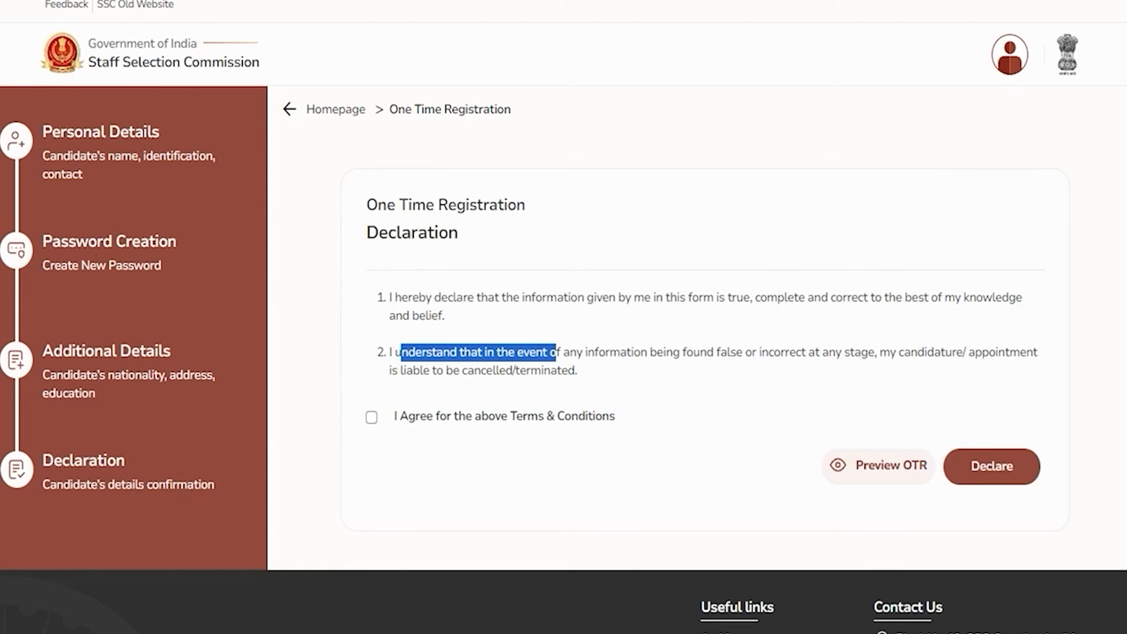
left_click(372, 417)
left_click(478, 352)
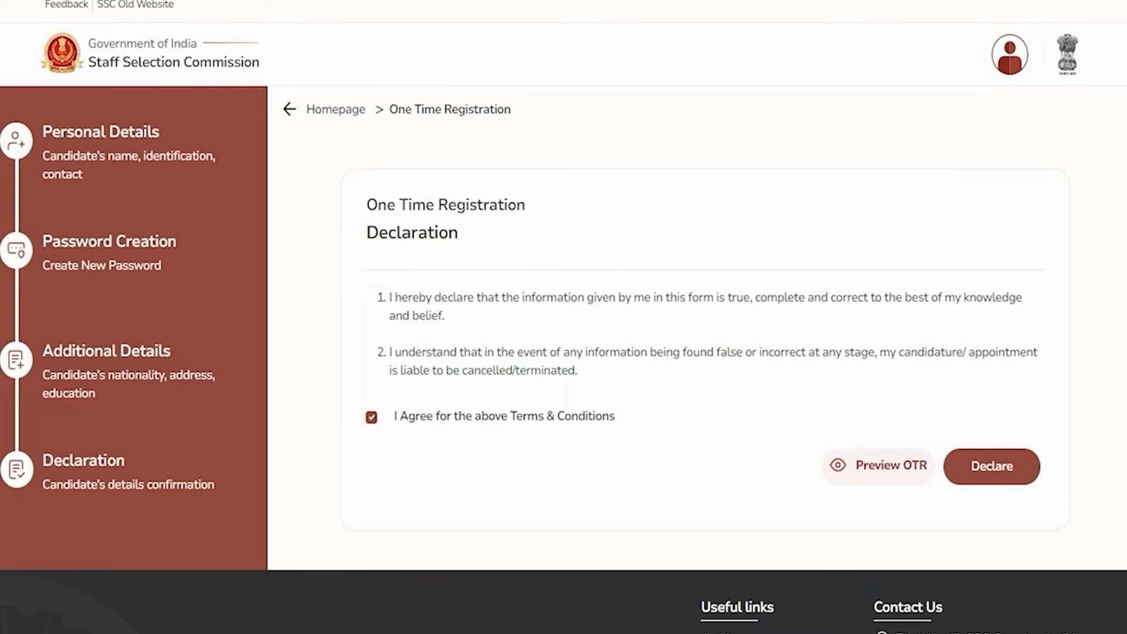
left_click(880, 465)
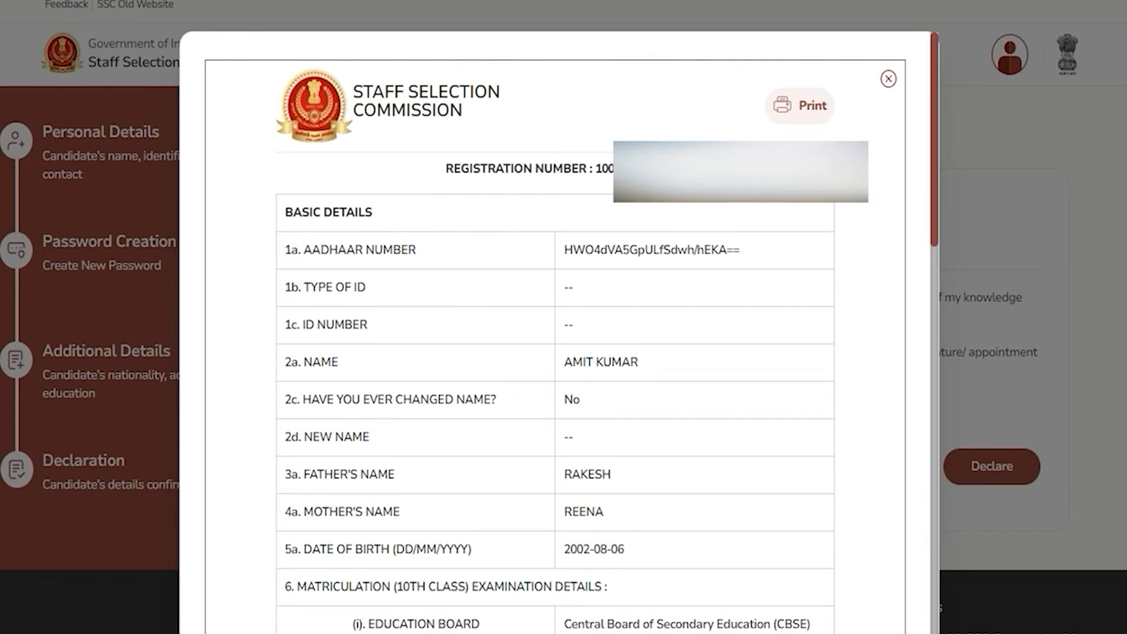
Close the registration preview and dismiss the Success message
key("Escape")
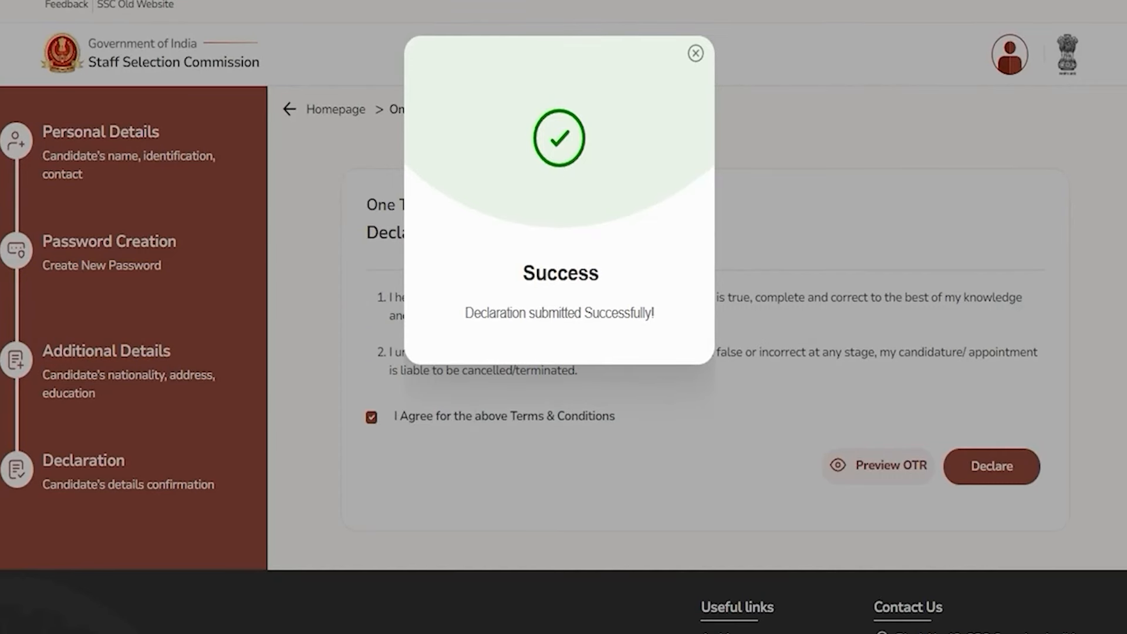
left_click(695, 54)
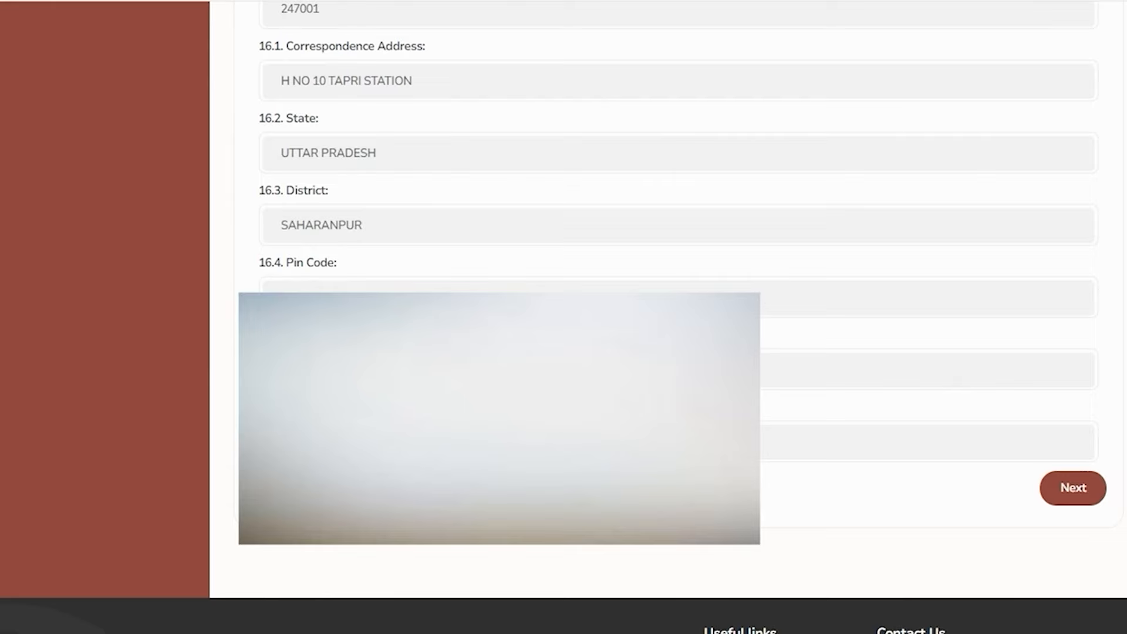
Set the highest qualification to Higher Secondary (10+2) on the Education Details page
left_click(1064, 489)
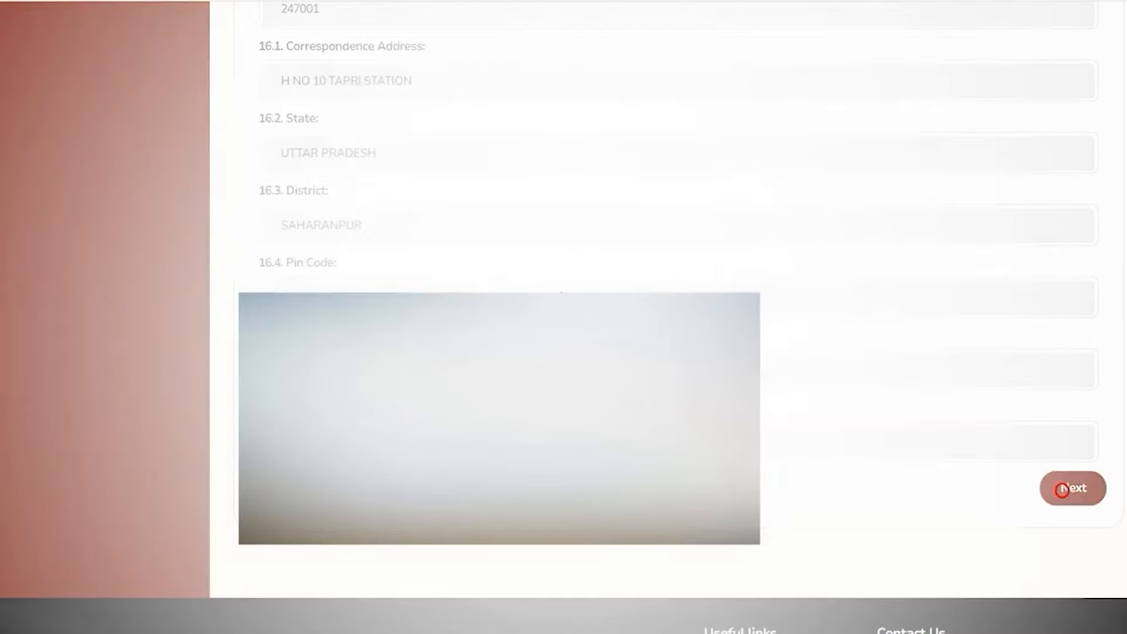
left_click_drag(267, 180, 371, 179)
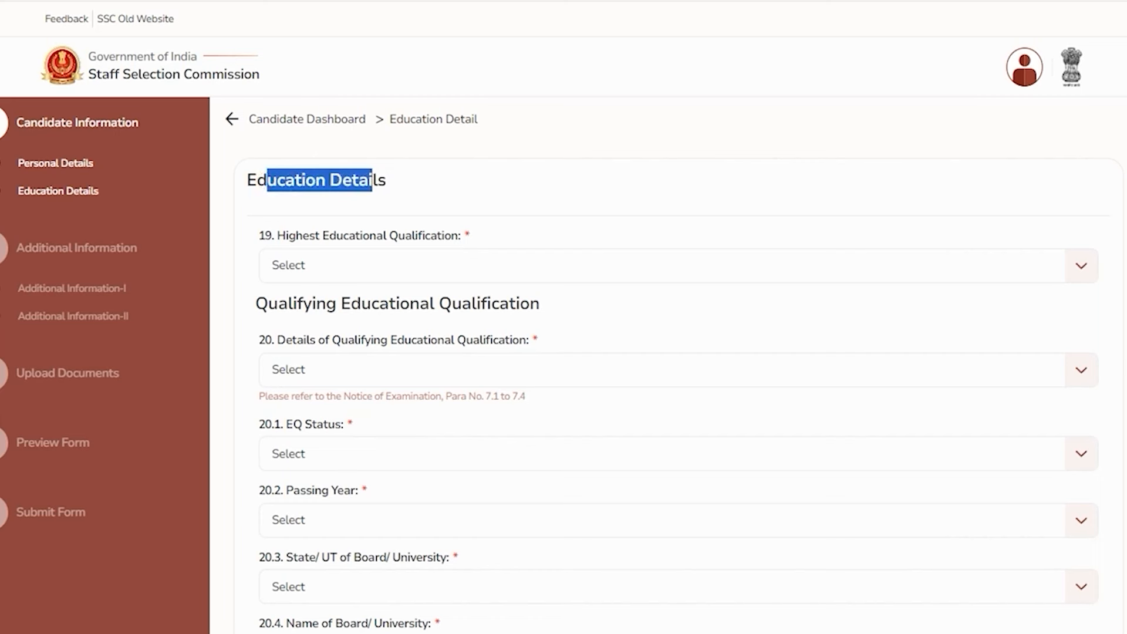
left_click(327, 265)
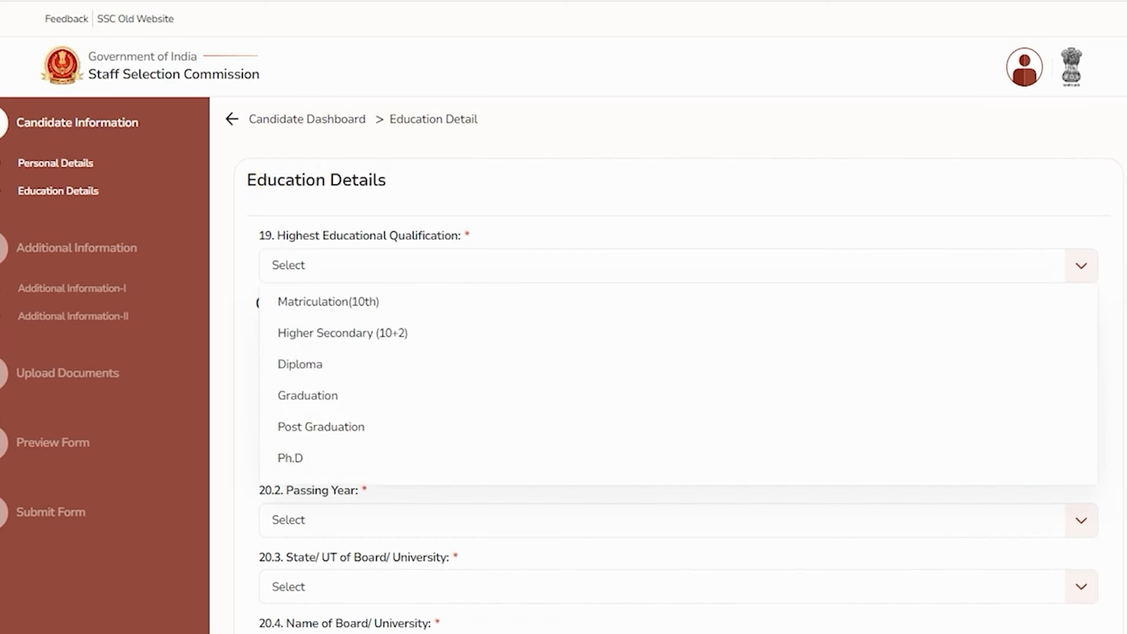
left_click(342, 332)
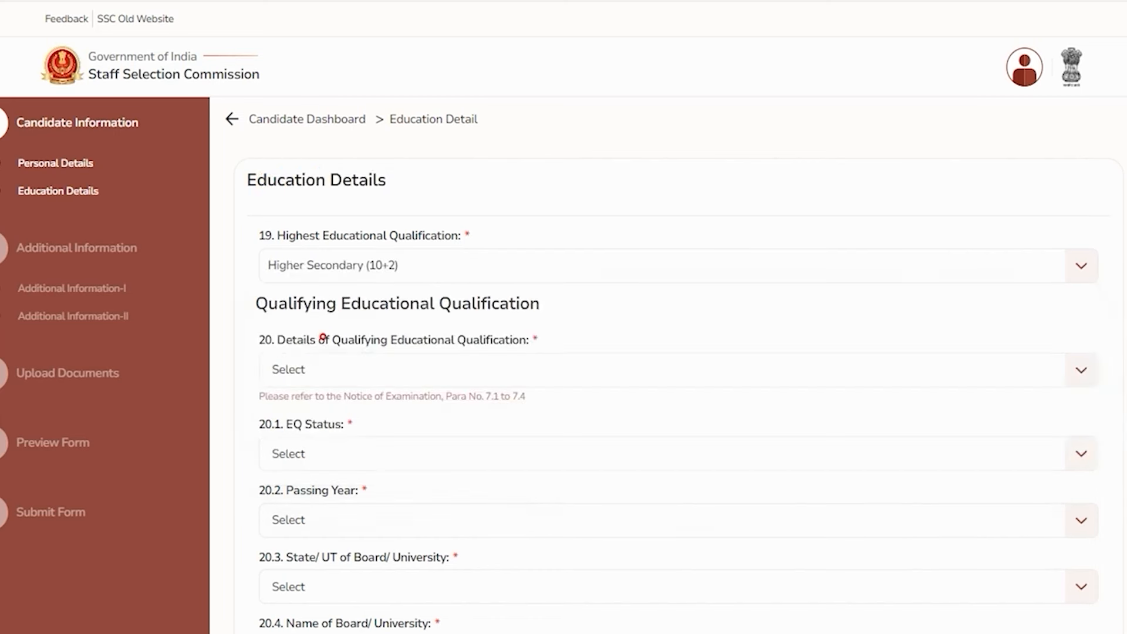
left_click(368, 267)
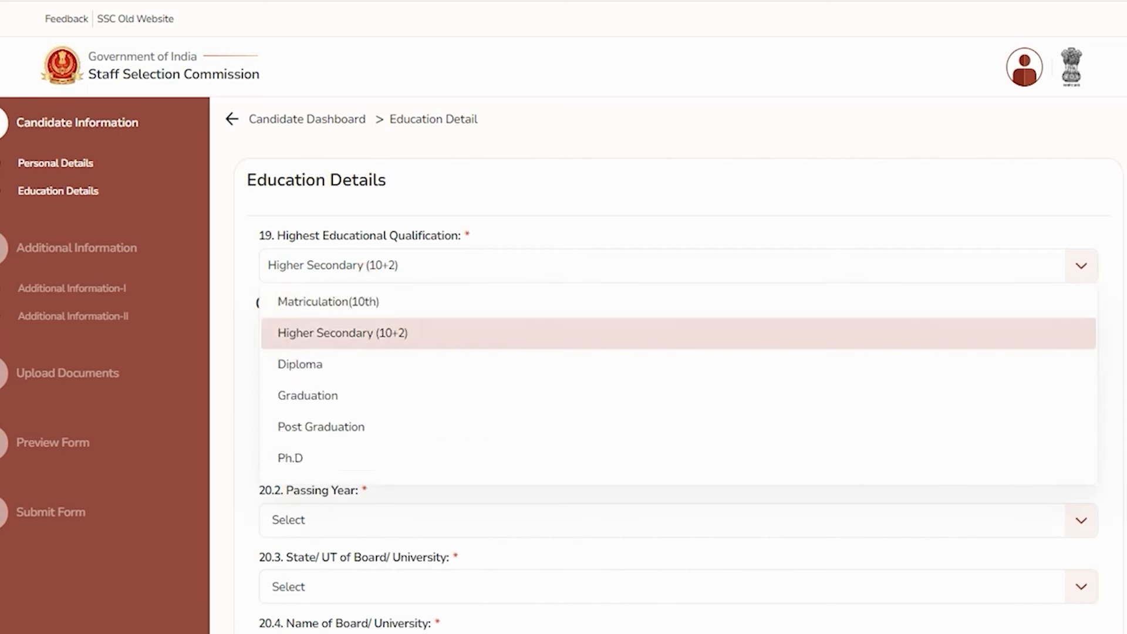
left_click(343, 333)
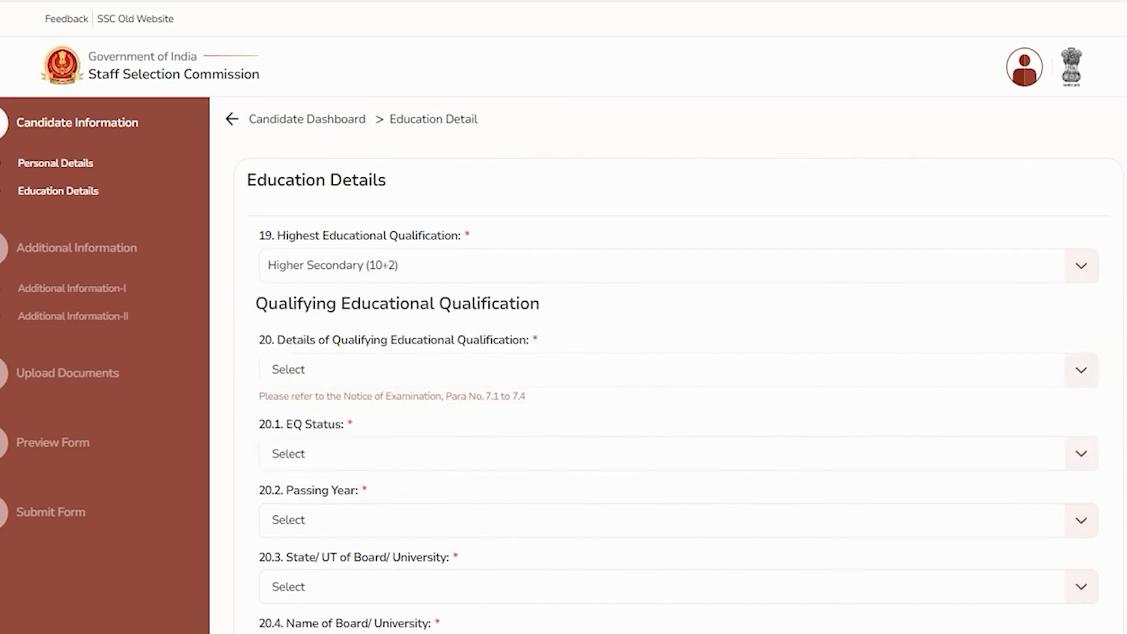
Choose Uttar Pradesh as the board's state and the UP high school and intermediate board
left_click_drag(277, 303, 499, 304)
left_click(340, 370)
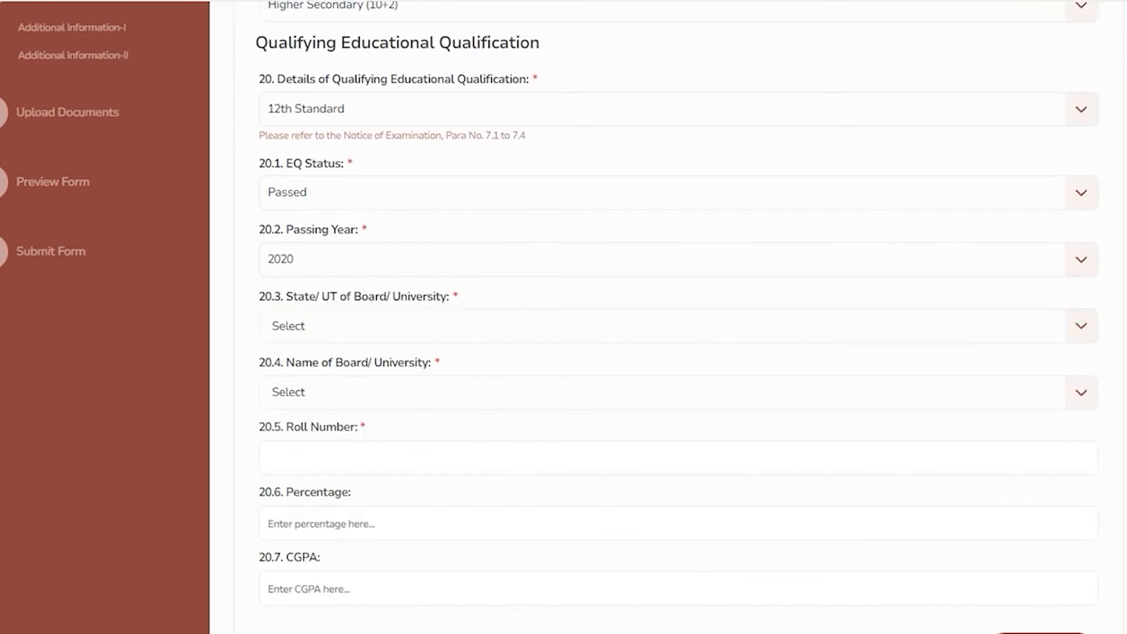
left_click(323, 330)
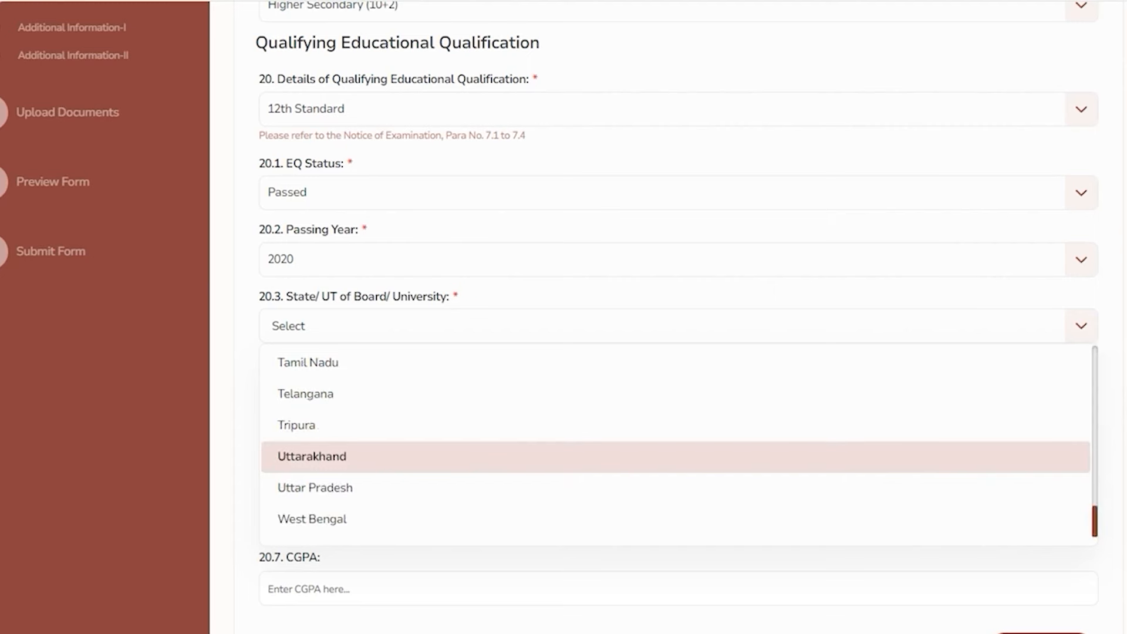
left_click(336, 484)
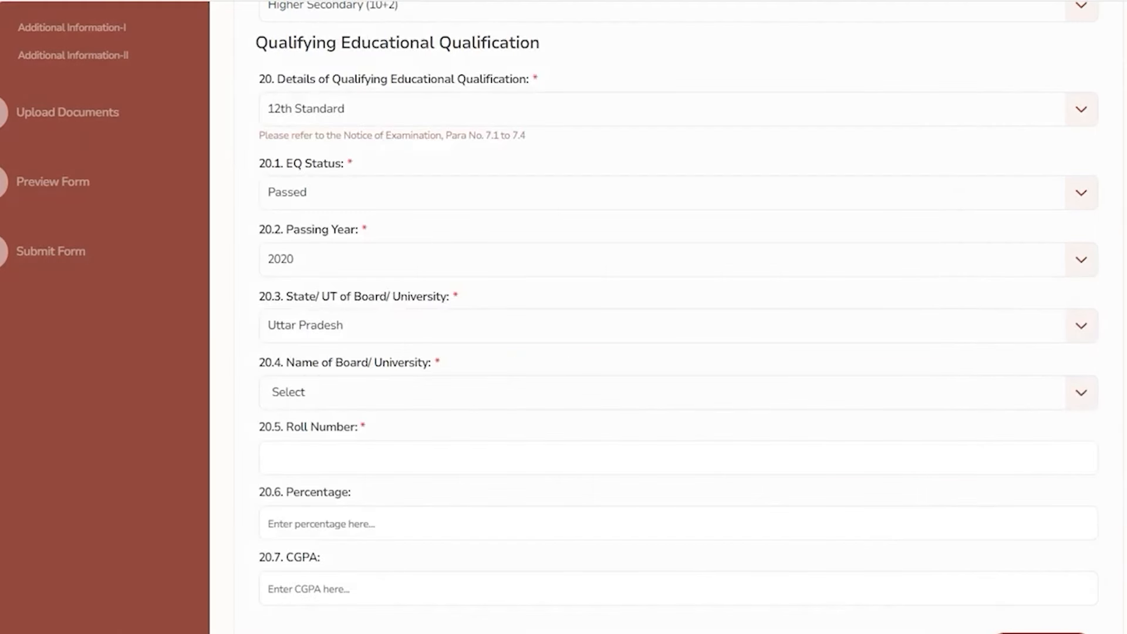
left_click(354, 392)
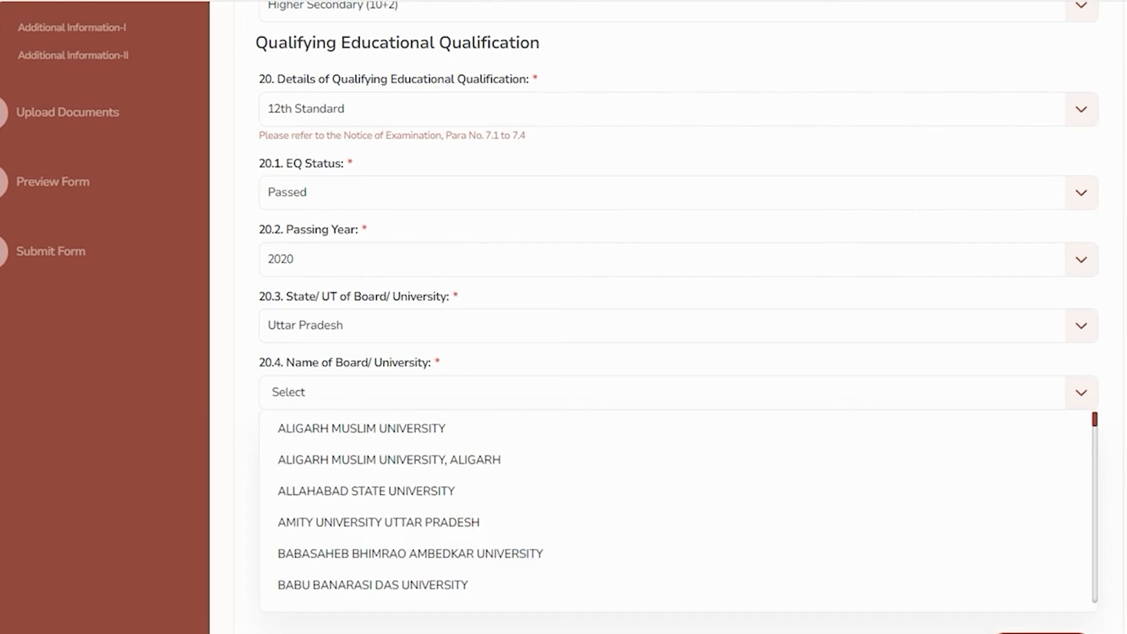
scroll(675, 511, "down", 3)
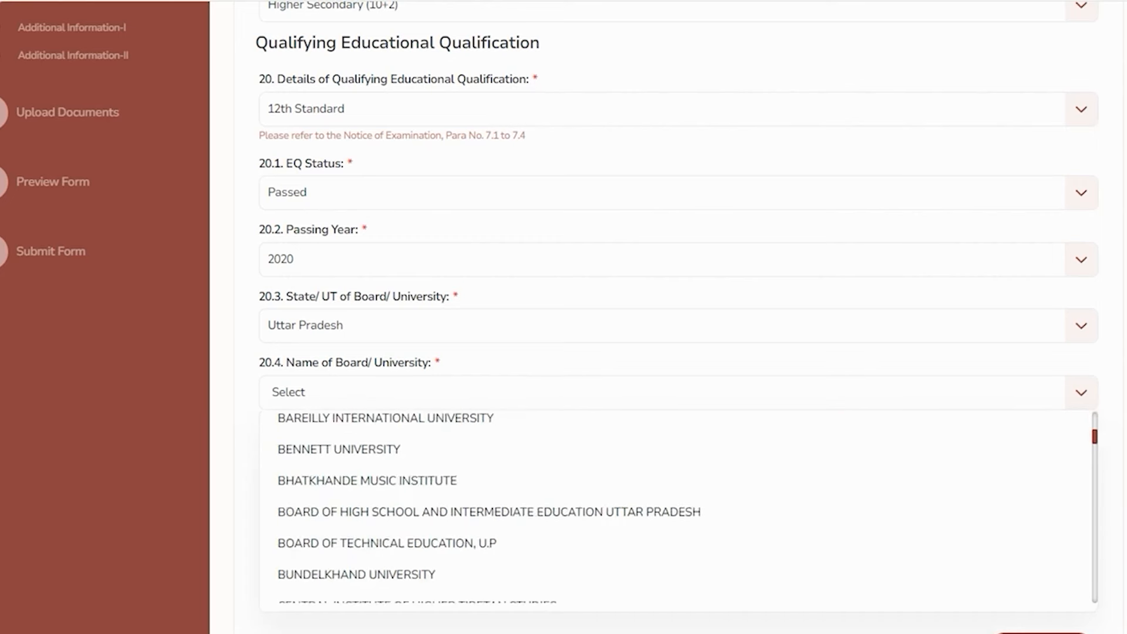
left_click(361, 508)
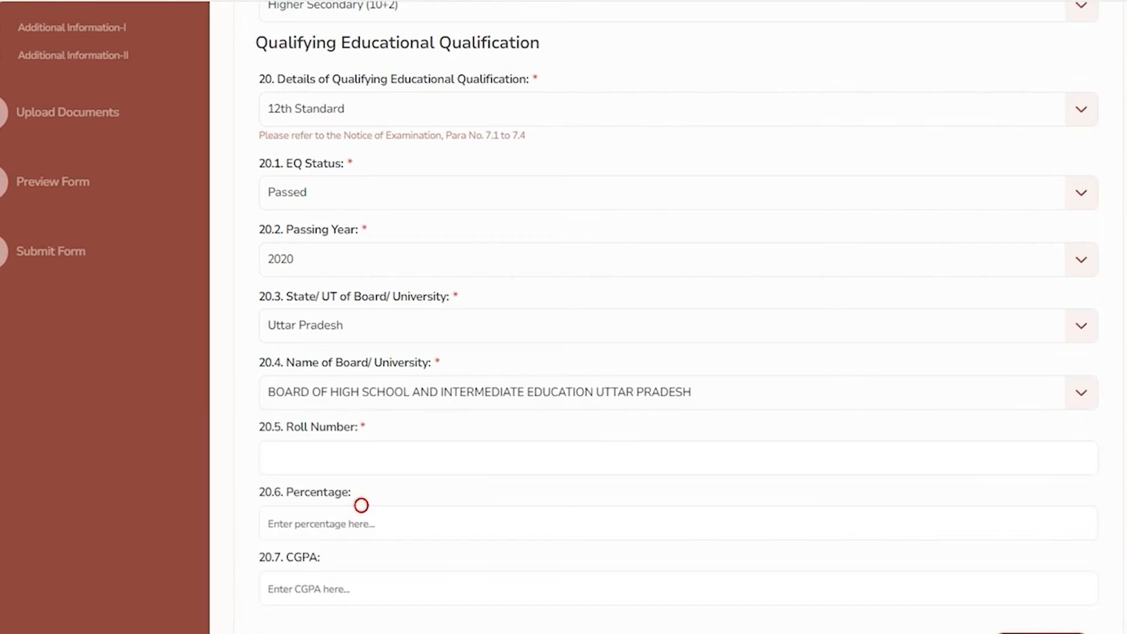
Enter the roll number and 80 as the percentage
left_click(332, 460)
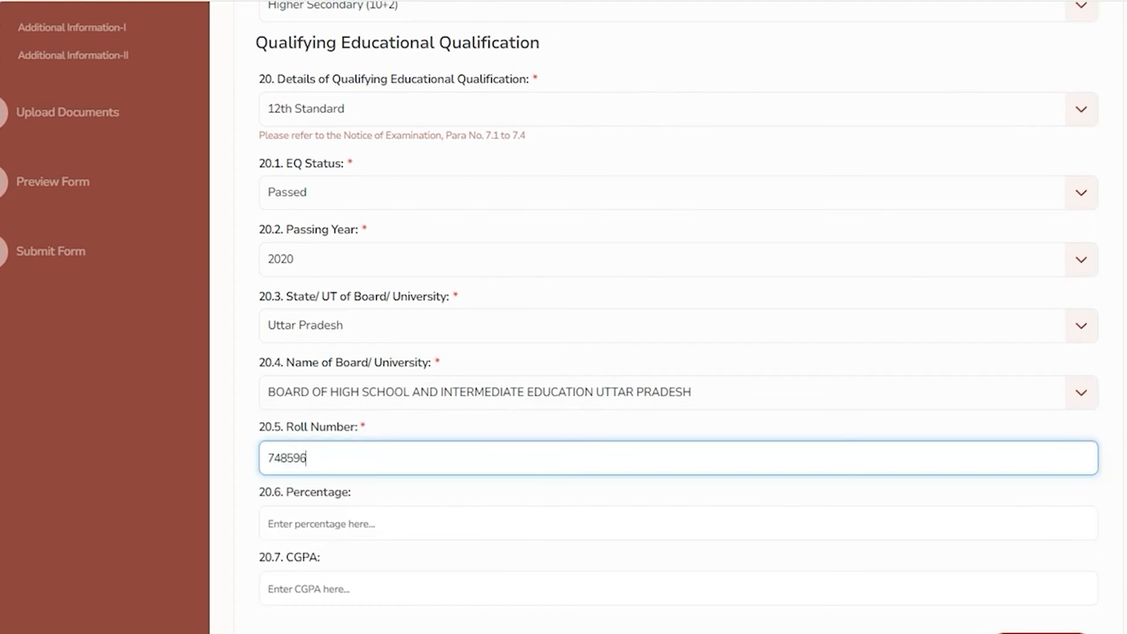
left_click(334, 521)
scroll(335, 521, "down", 5)
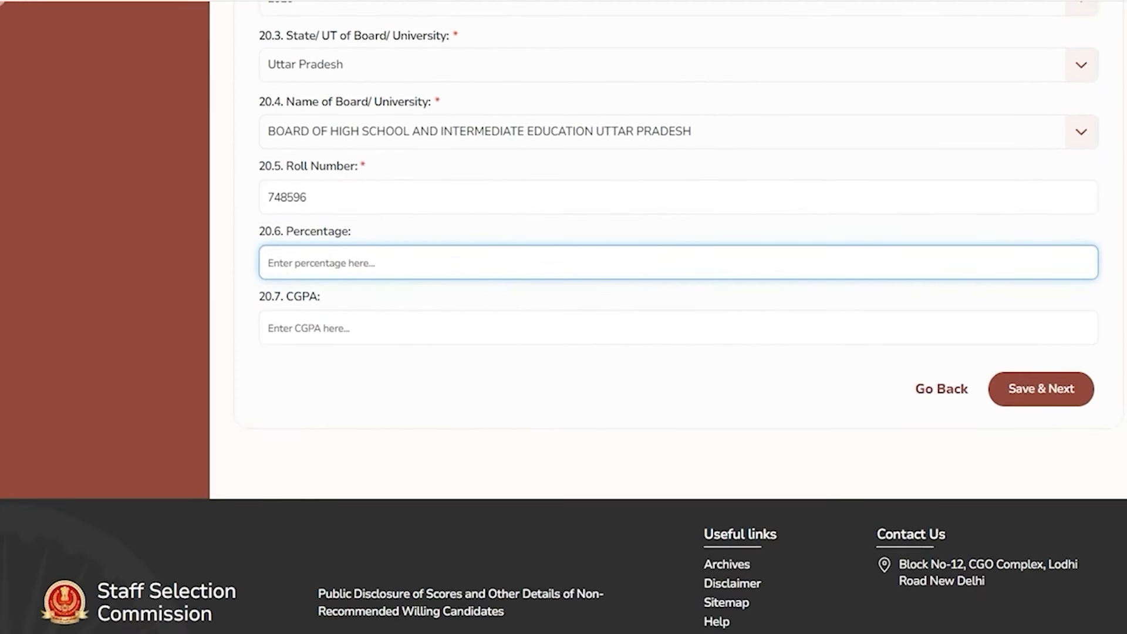
type("80")
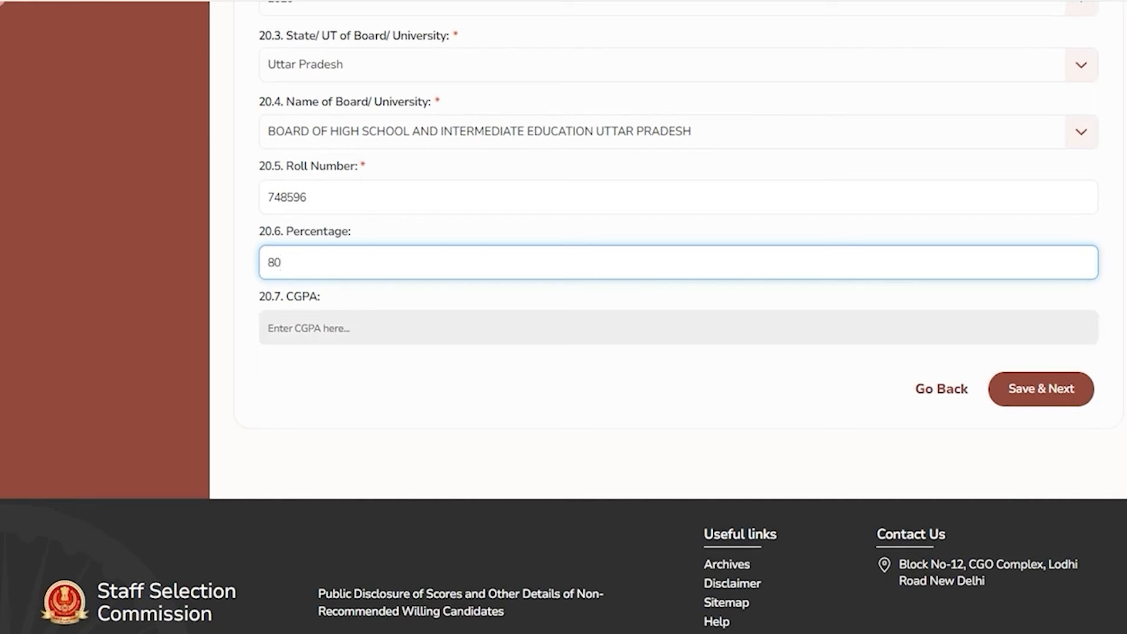
left_click(365, 380)
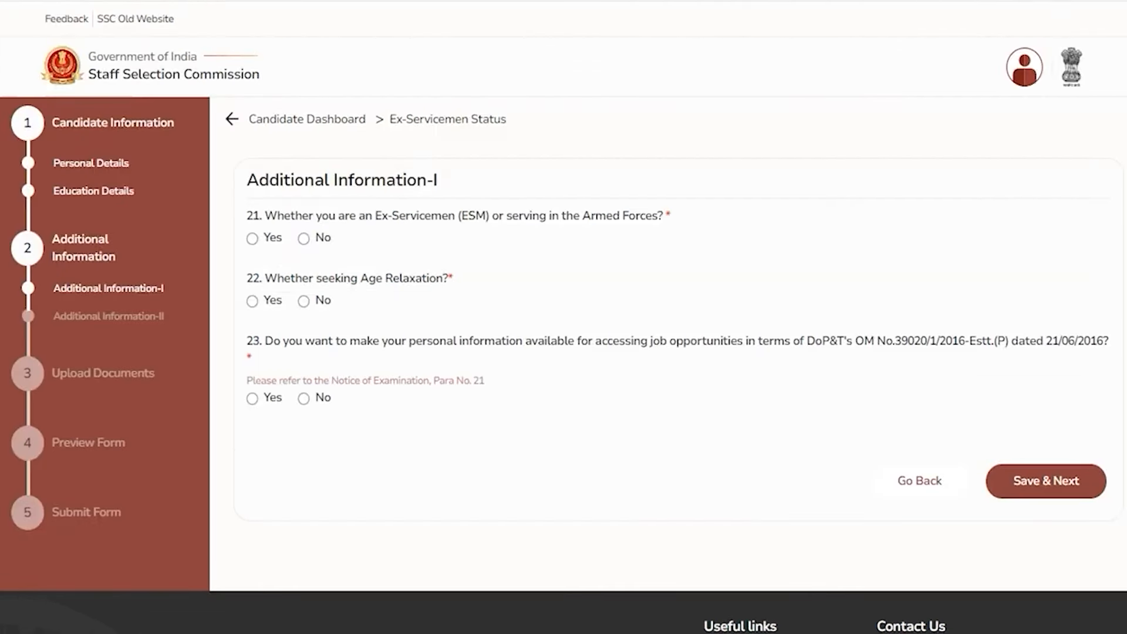
Select No for questions 21, 22 and 23: ex-servicemen, age relaxation and information sharing
left_click_drag(365, 215, 467, 216)
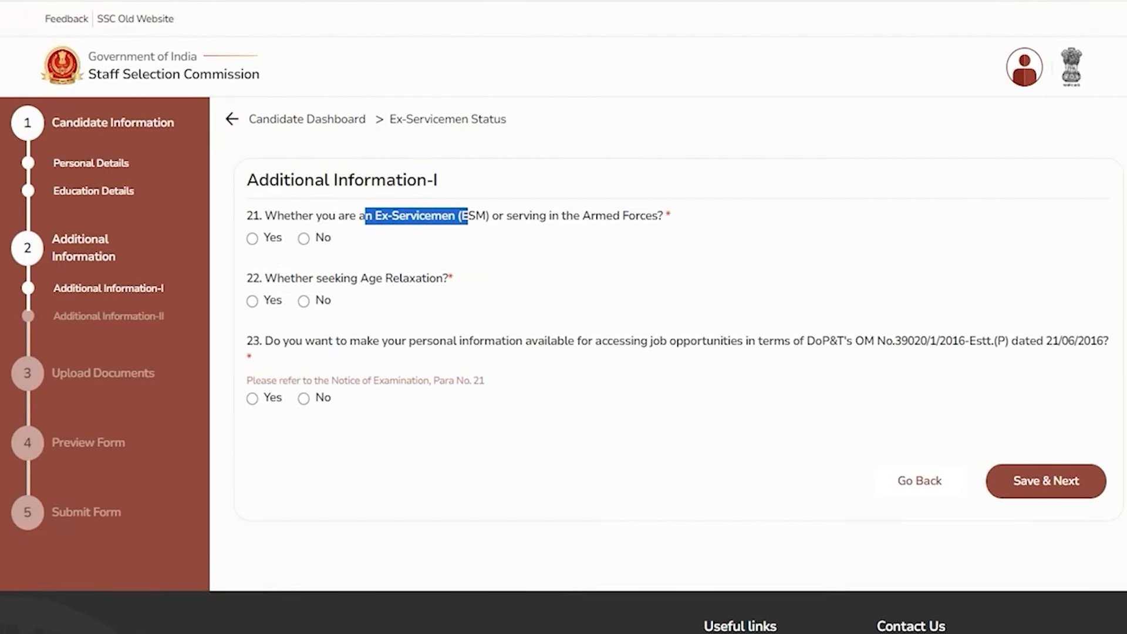
left_click(253, 239)
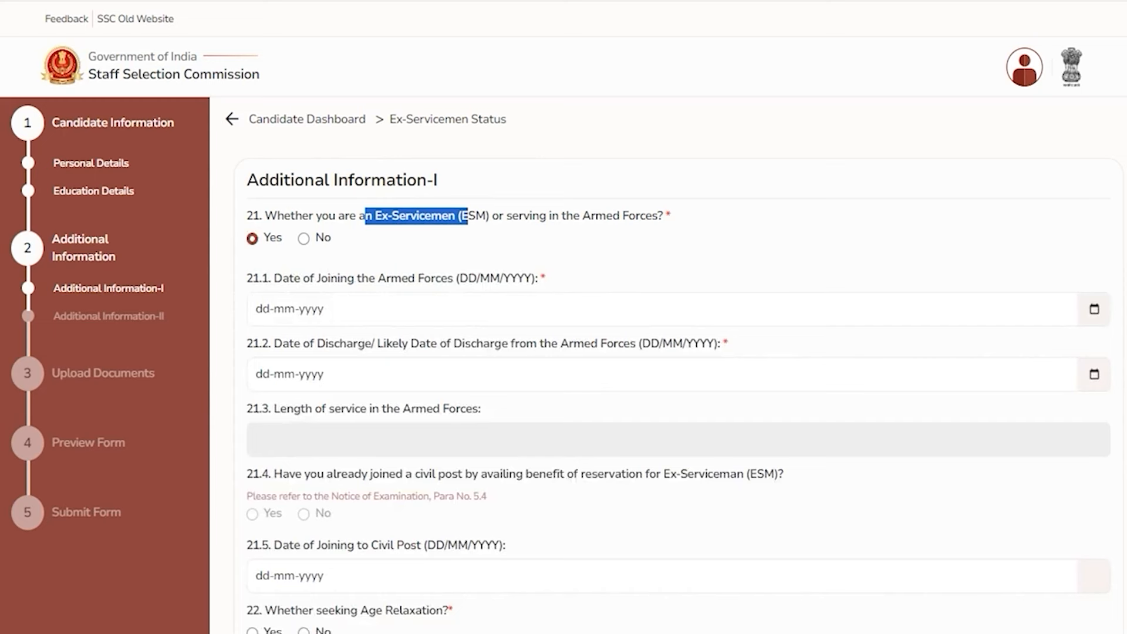
left_click(303, 239)
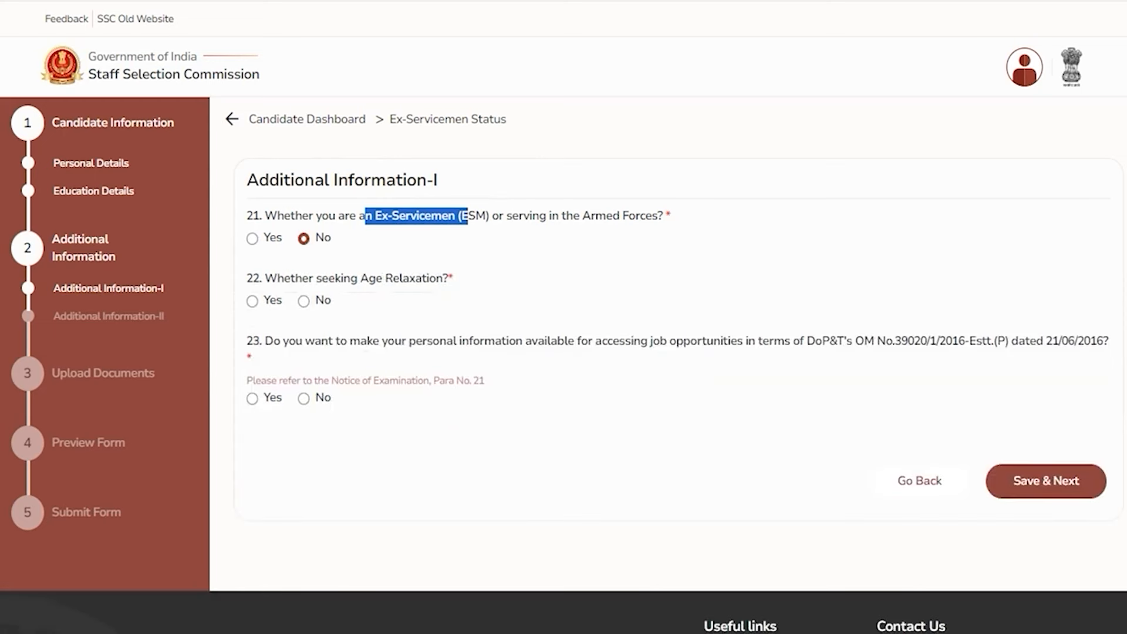
left_click_drag(284, 278, 415, 278)
left_click(252, 301)
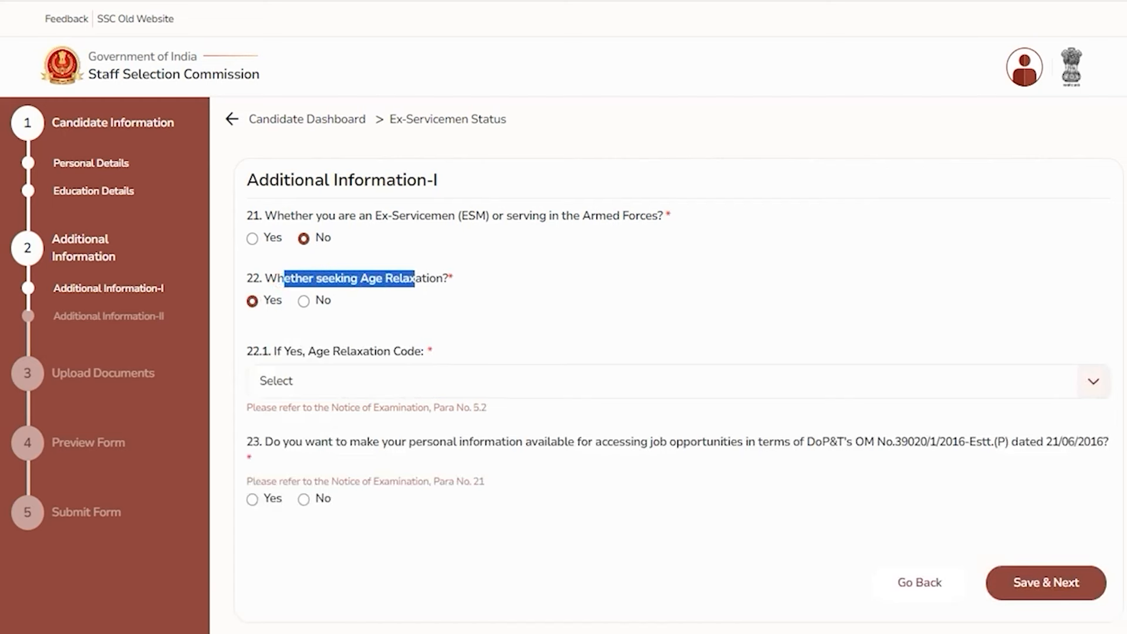
left_click(324, 383)
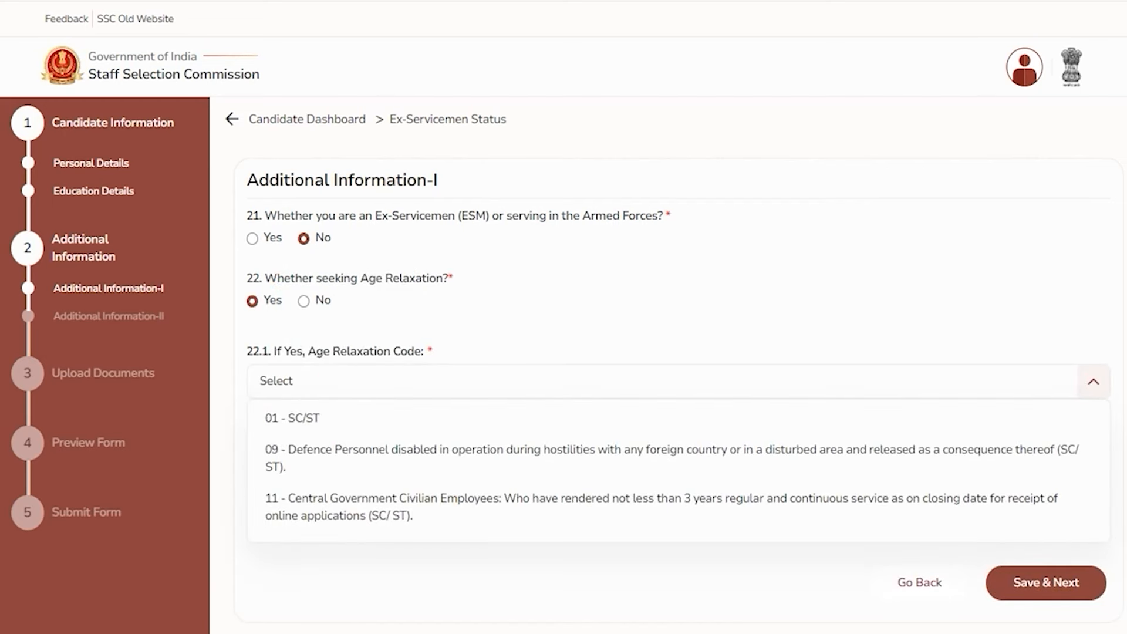
left_click(303, 301)
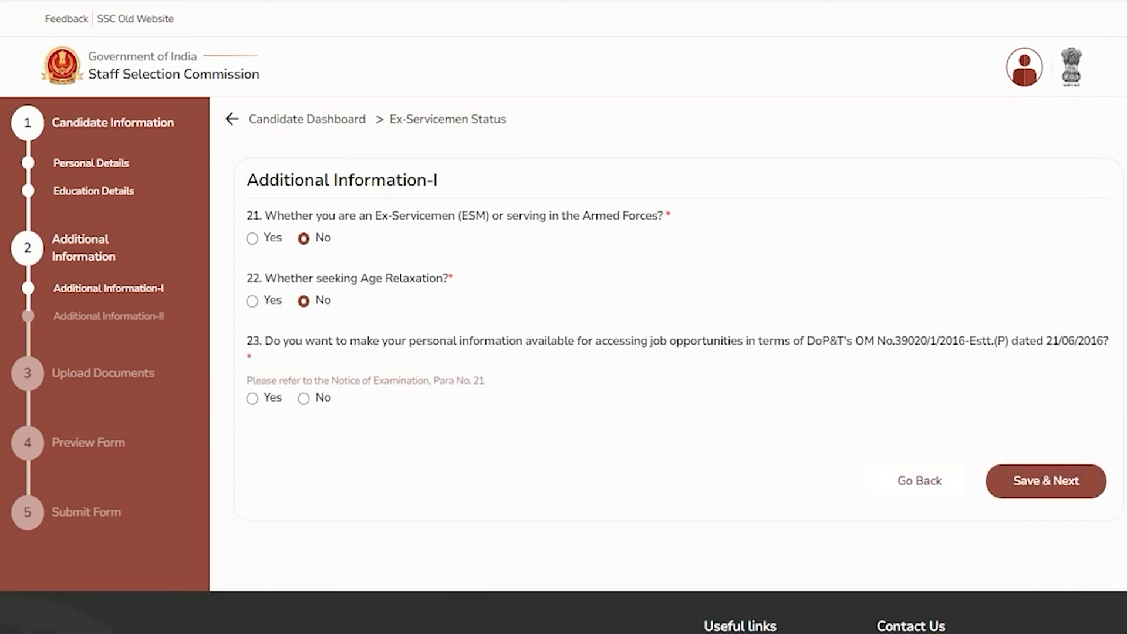
left_click_drag(358, 340, 550, 340)
left_click(252, 398)
left_click(304, 399)
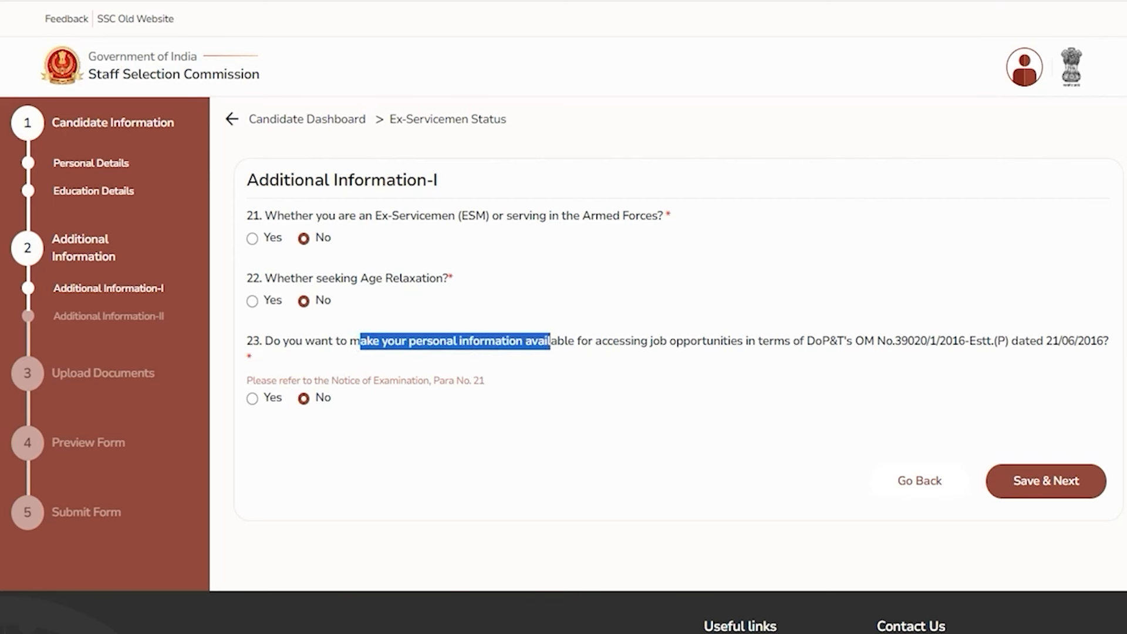
Save Additional Information-I and set centre preferences CR-Agra(3001), CR-Gorakhpur (3007), CR-Jhansi (3008)
left_click(1020, 481)
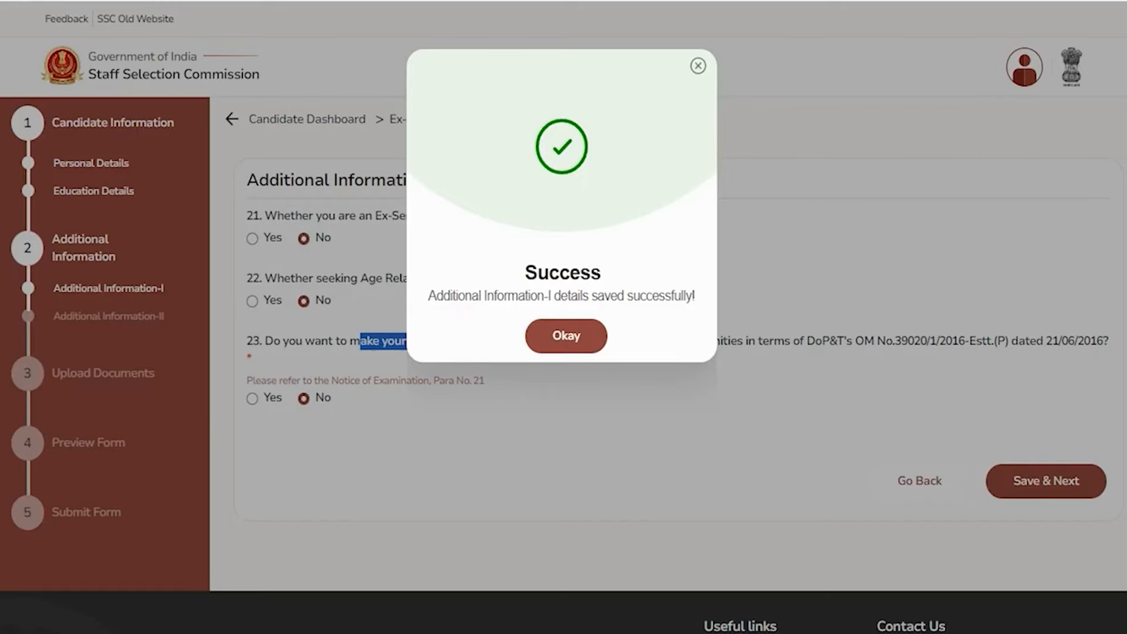
left_click(564, 336)
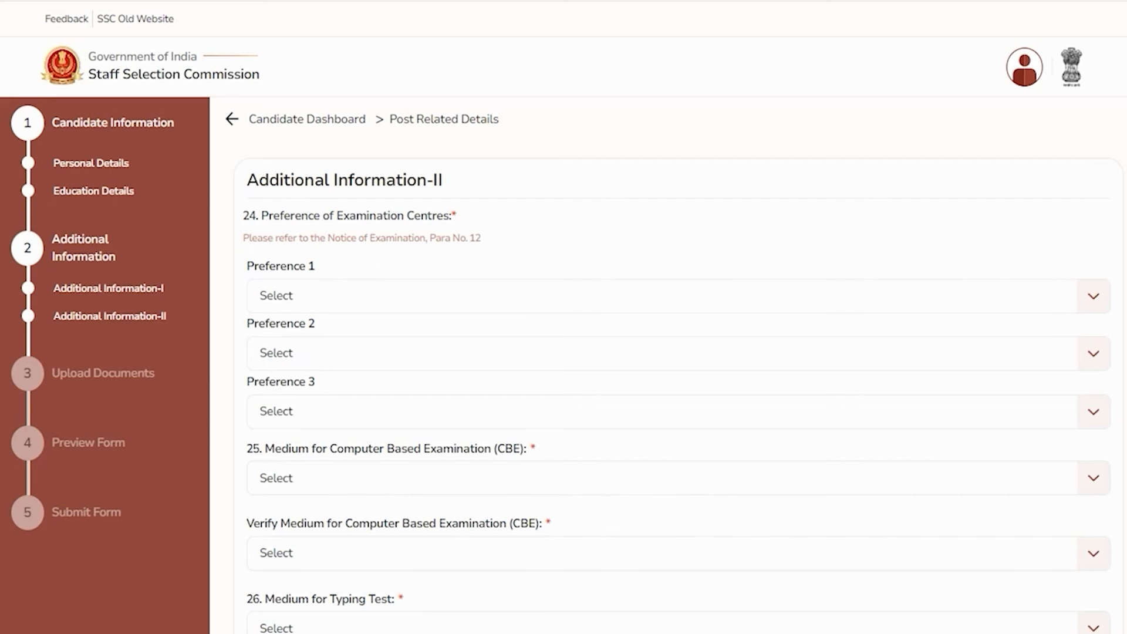
left_click_drag(321, 216, 427, 216)
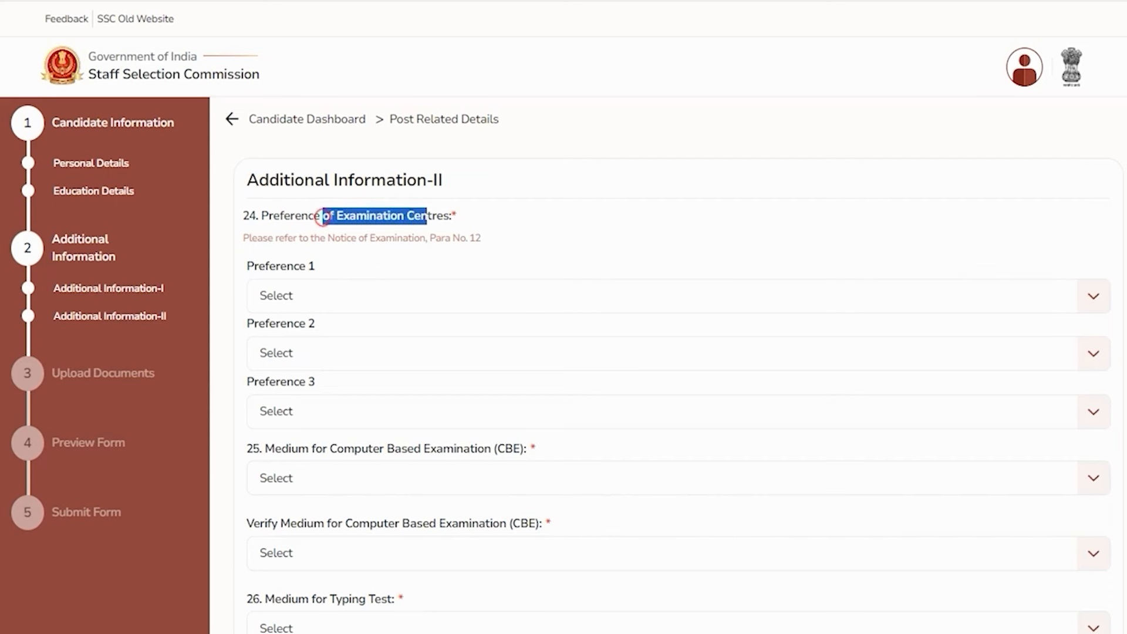
left_click(357, 294)
left_click(333, 330)
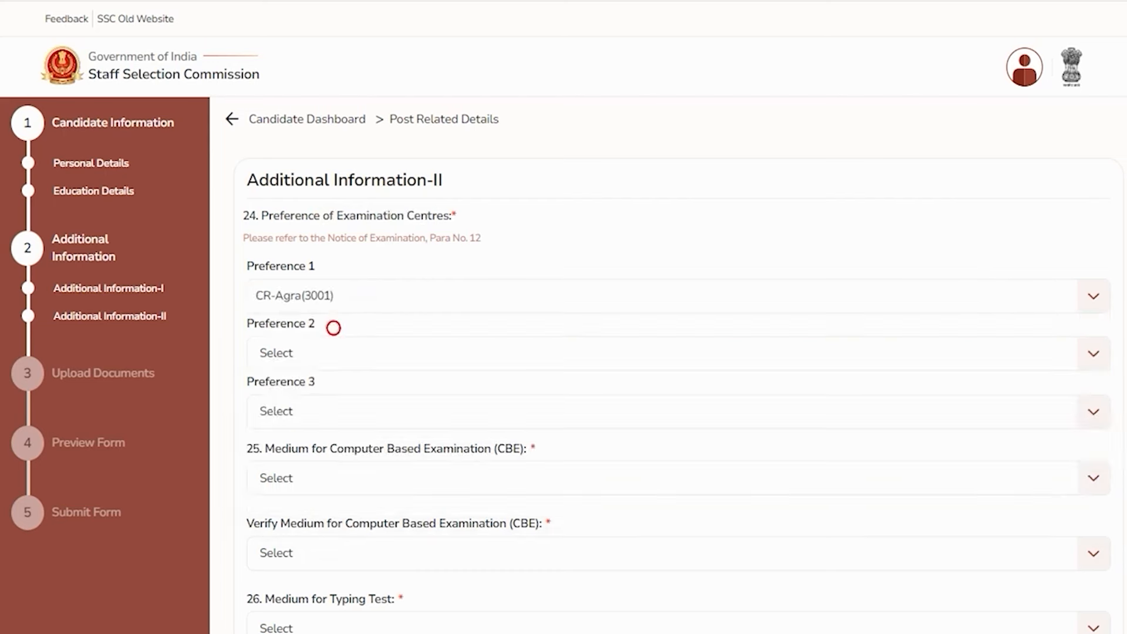
left_click(339, 354)
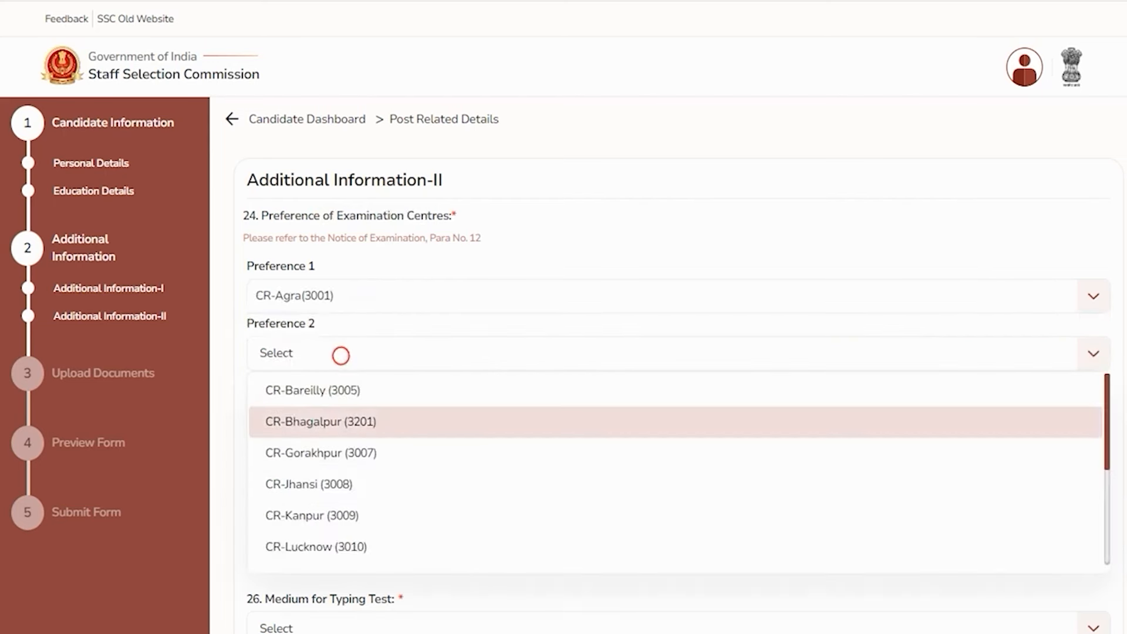
left_click(316, 445)
left_click(320, 415)
left_click(317, 508)
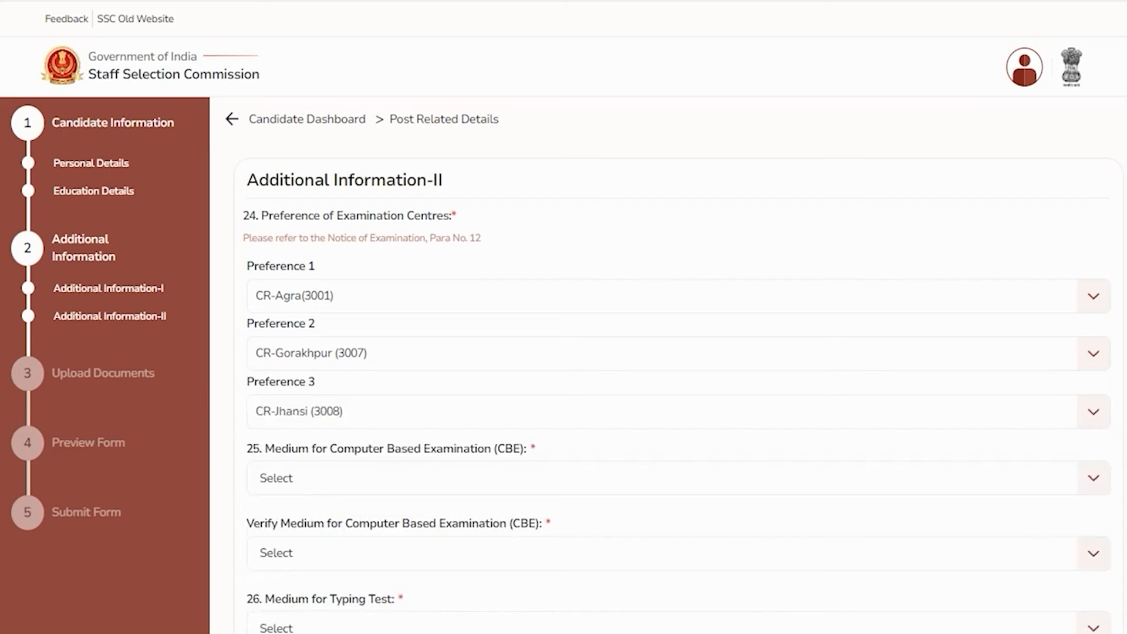
Set the exam medium and its verification to 01 - Hindi
left_click(340, 479)
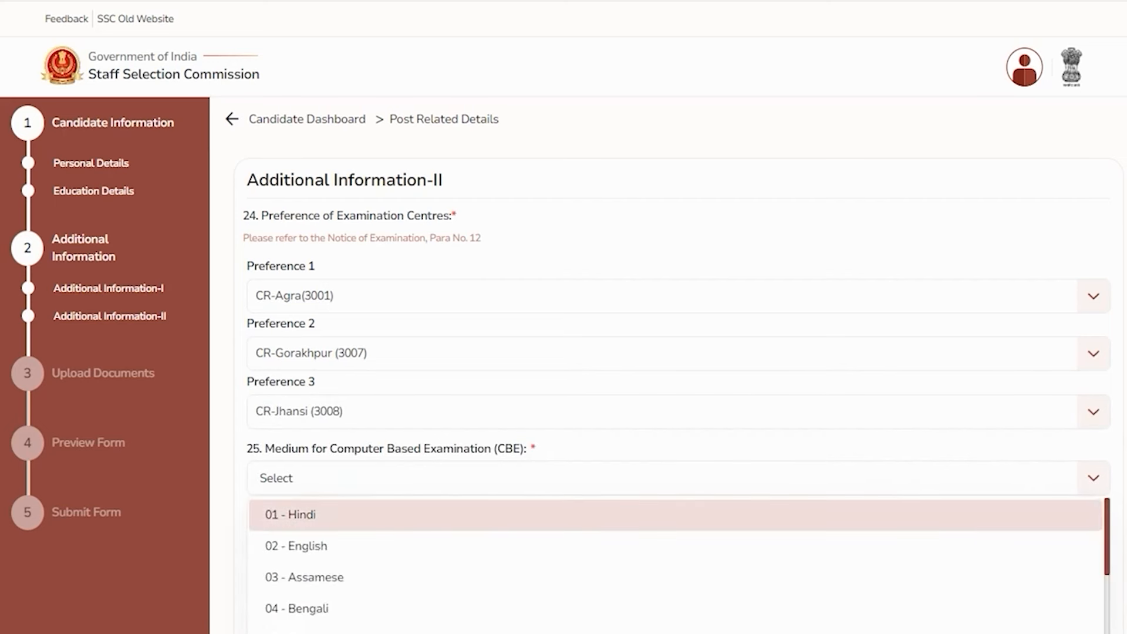
left_click(320, 514)
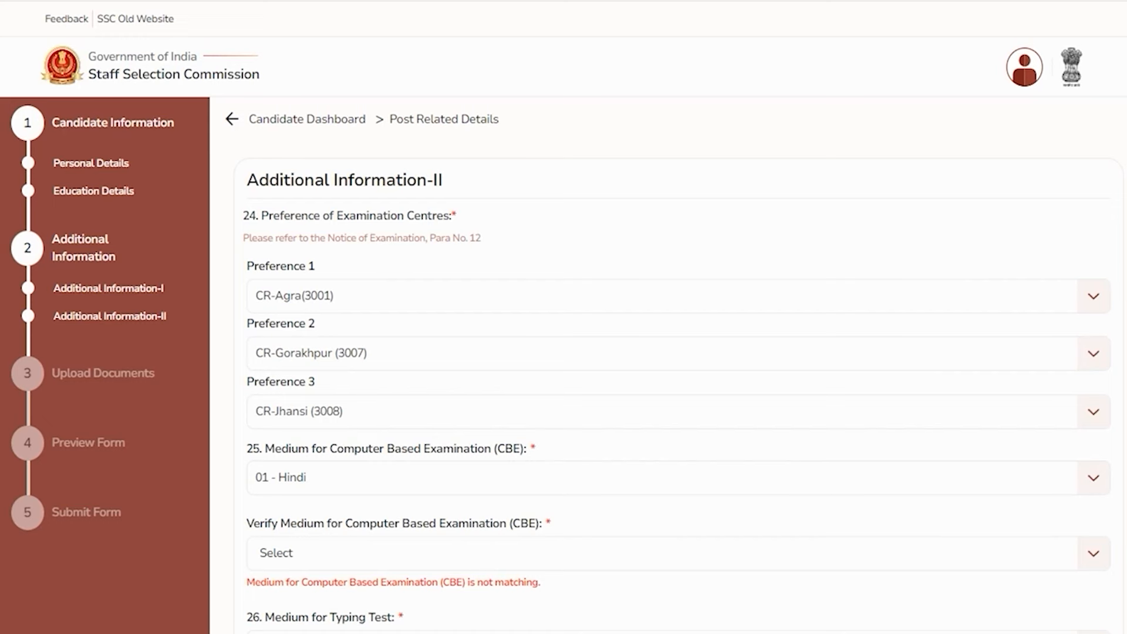
left_click(381, 552)
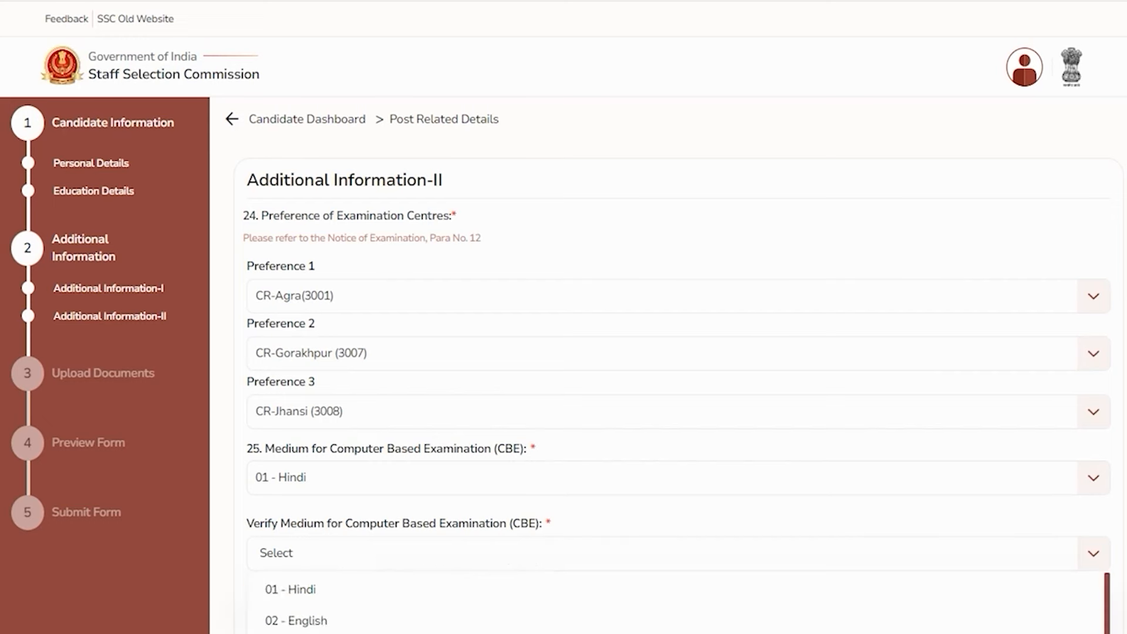
left_click(302, 589)
Set Medium for Typing Test and Verify Medium for Typing Test to Hindi
scroll(302, 589, "down", 4)
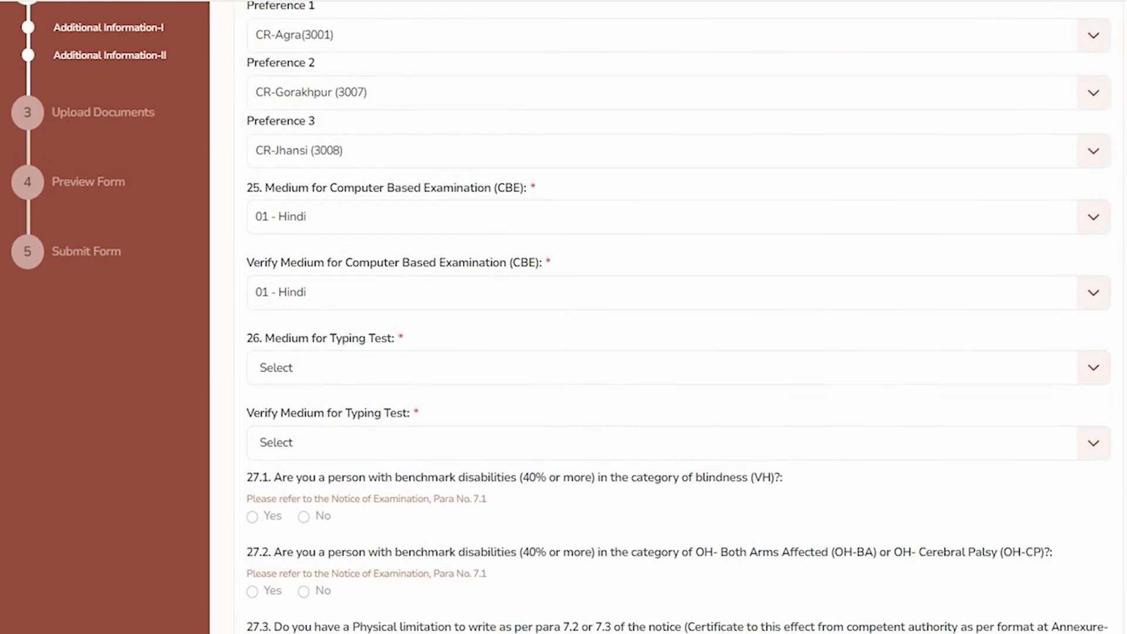
left_click_drag(272, 339, 359, 338)
left_click(350, 369)
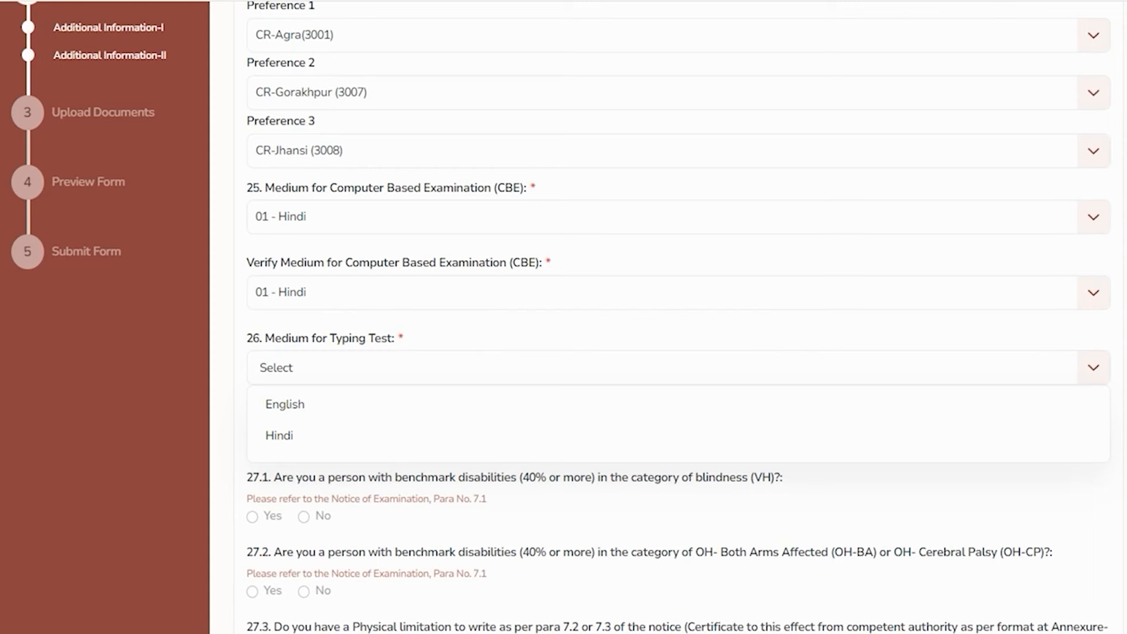
left_click(287, 435)
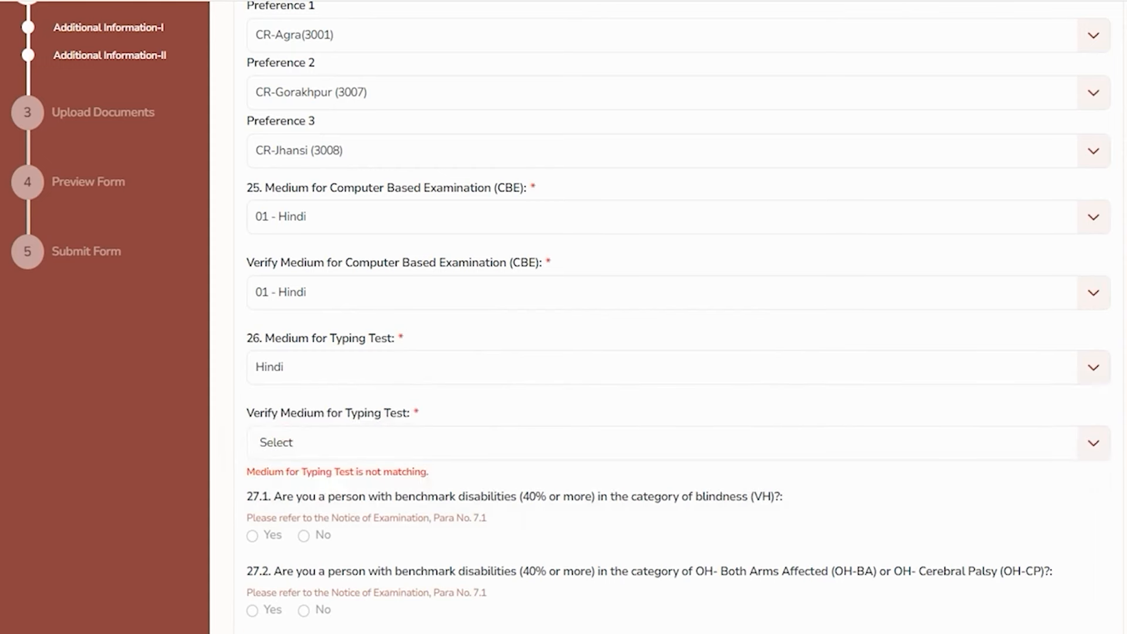
left_click(302, 443)
left_click(287, 508)
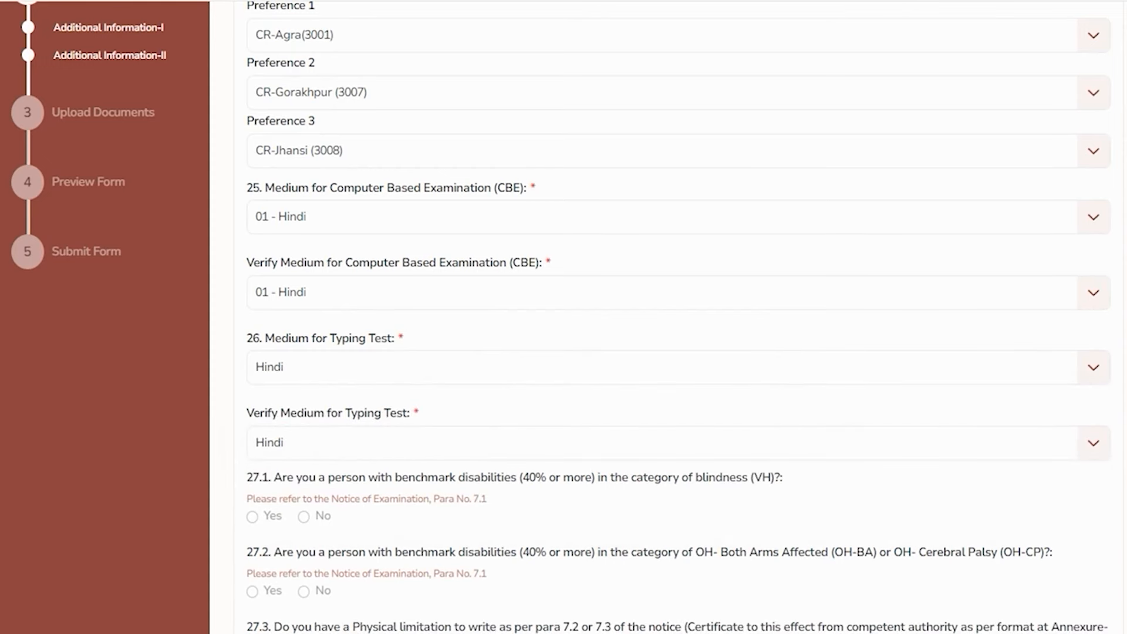
scroll(669, 352, "down", 3)
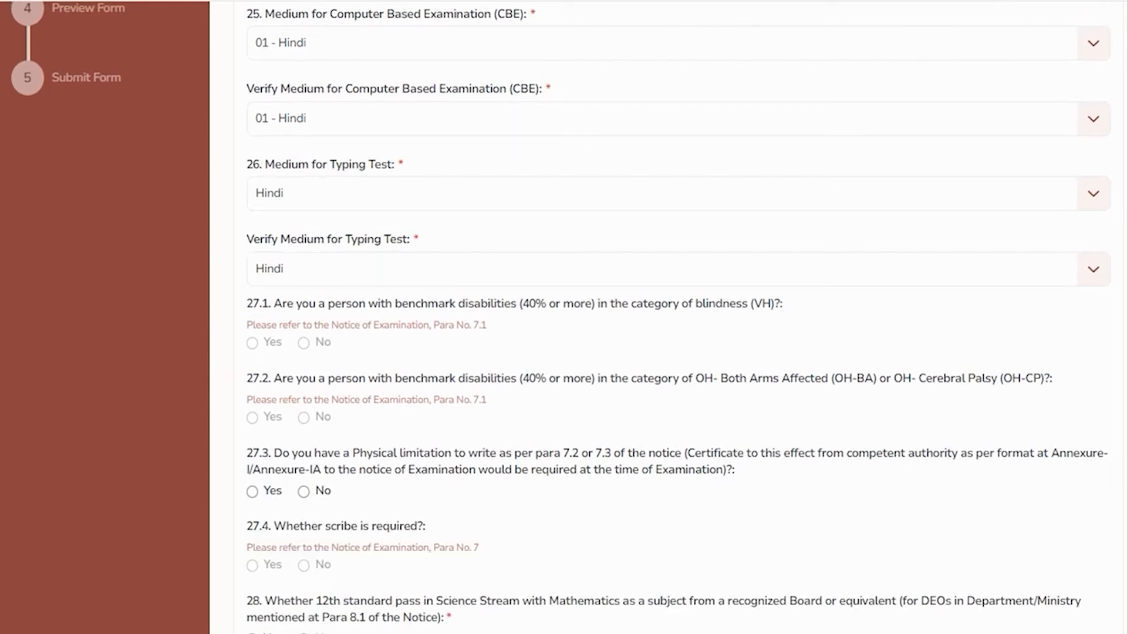
Answer No to question 27.3 on physical writing limitation and Yes to question 28 on 12th science with maths
left_click_drag(301, 304, 628, 303)
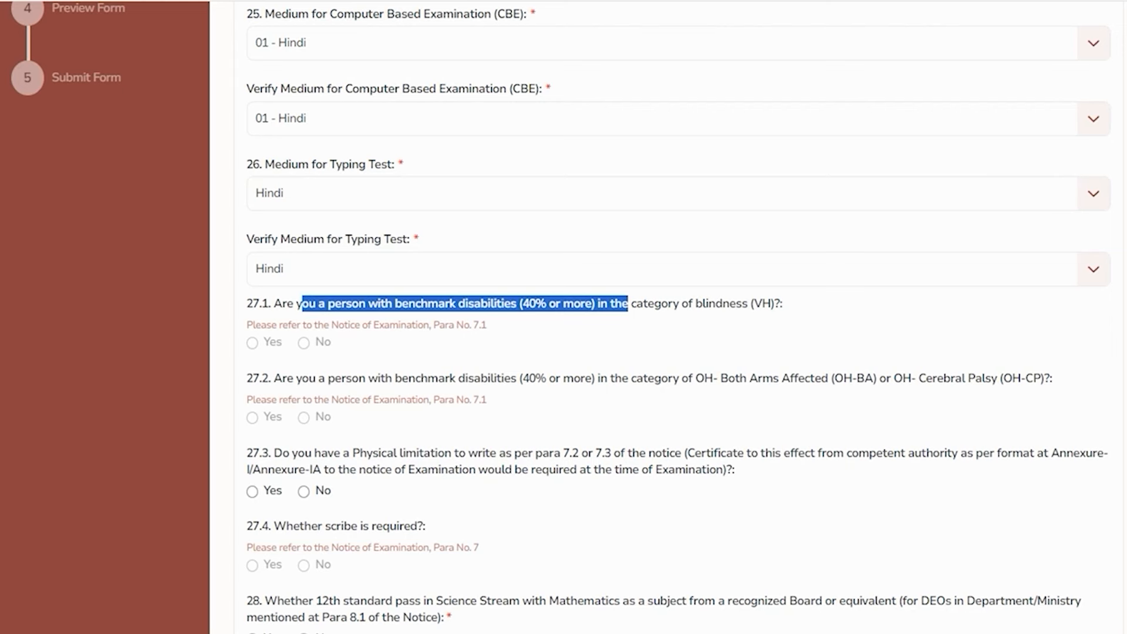
scroll(675, 317, "down", 2)
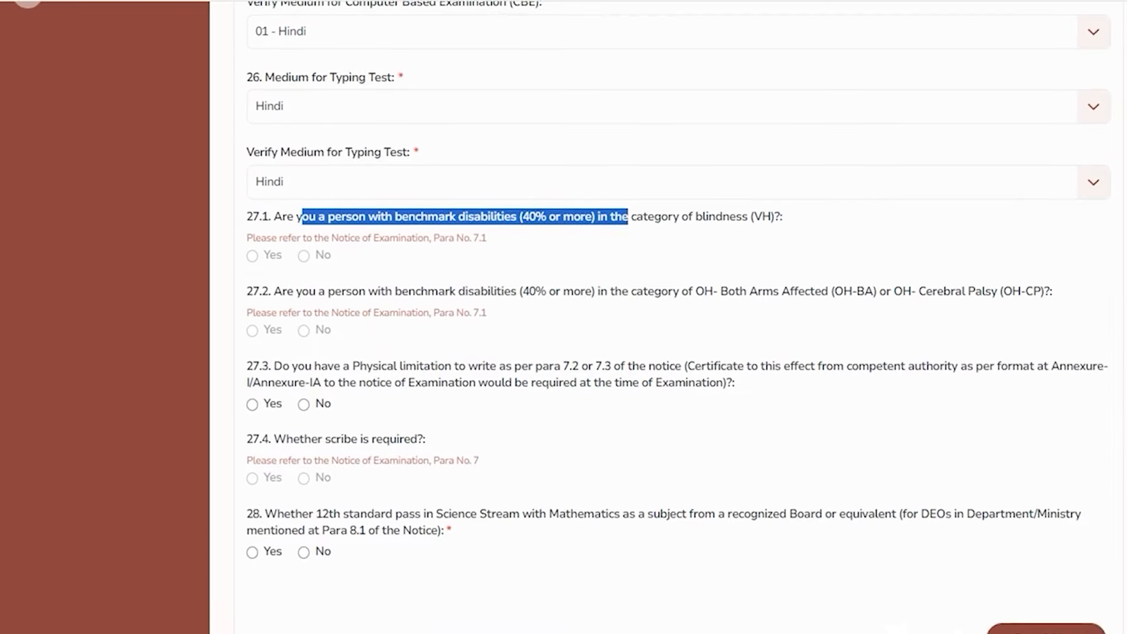
left_click_drag(296, 366, 477, 366)
left_click(253, 404)
left_click(303, 404)
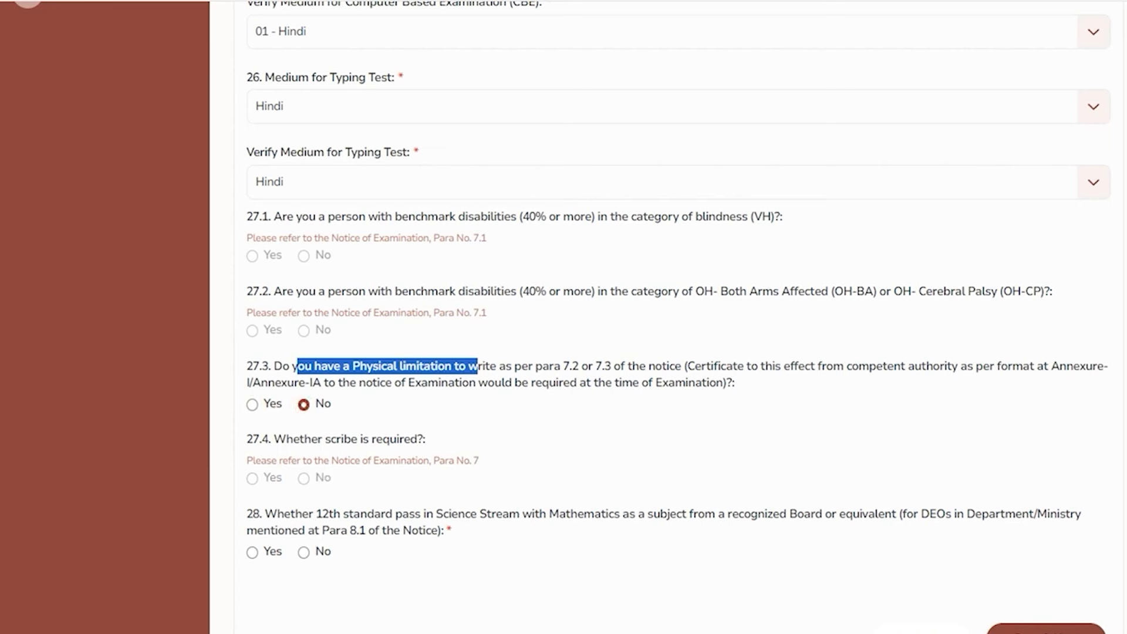
left_click_drag(293, 439, 356, 439)
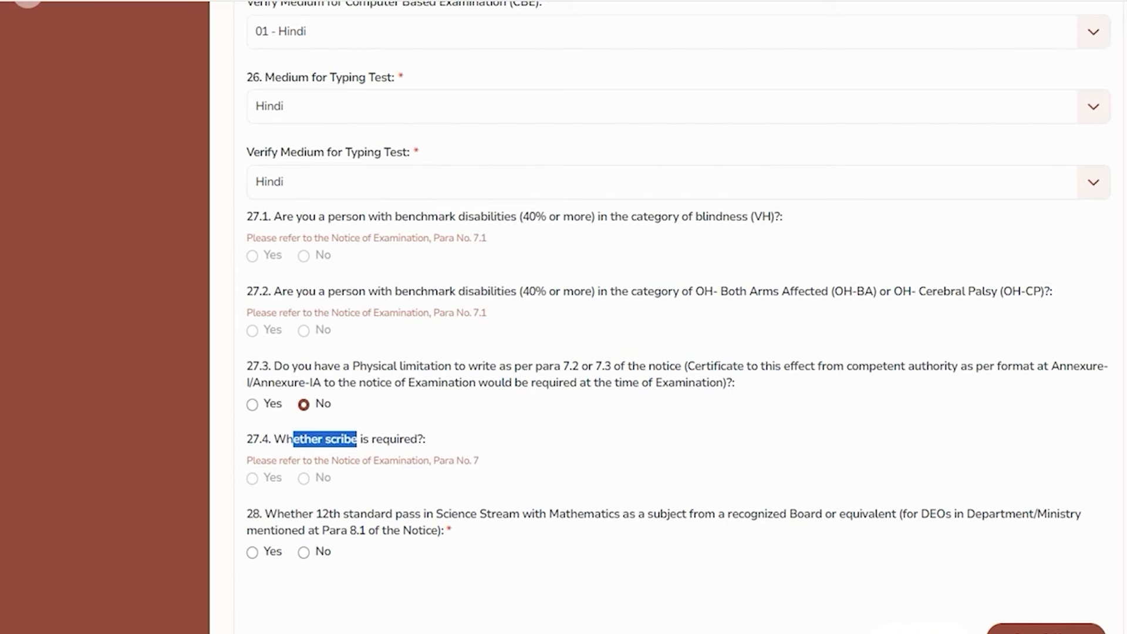
left_click_drag(296, 514, 737, 514)
left_click(253, 552)
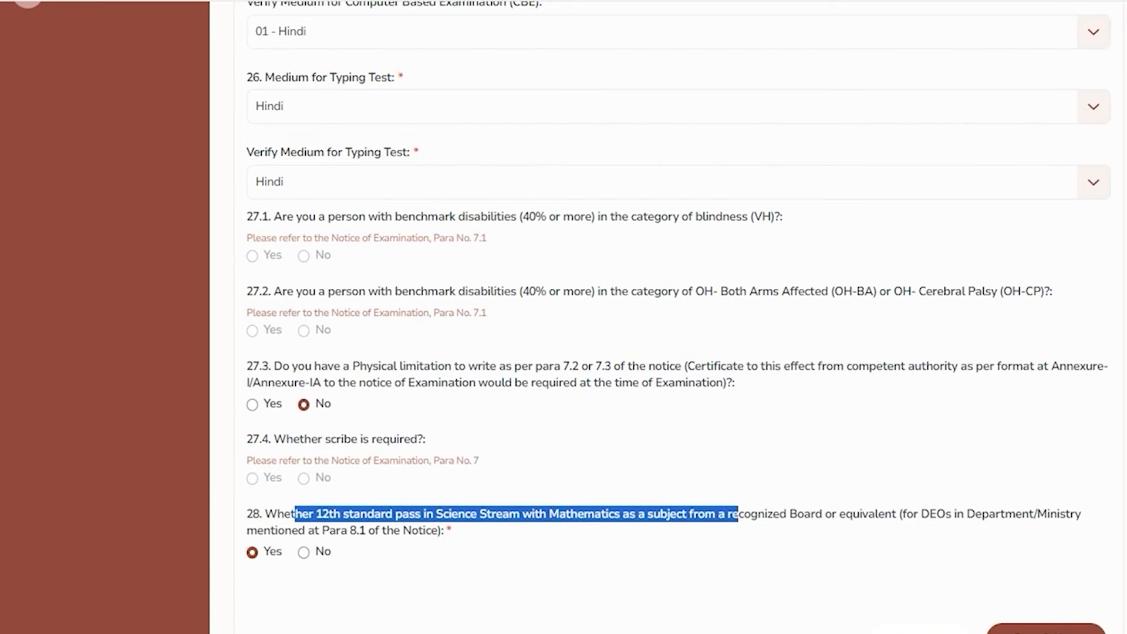
scroll(678, 352, "down", 3)
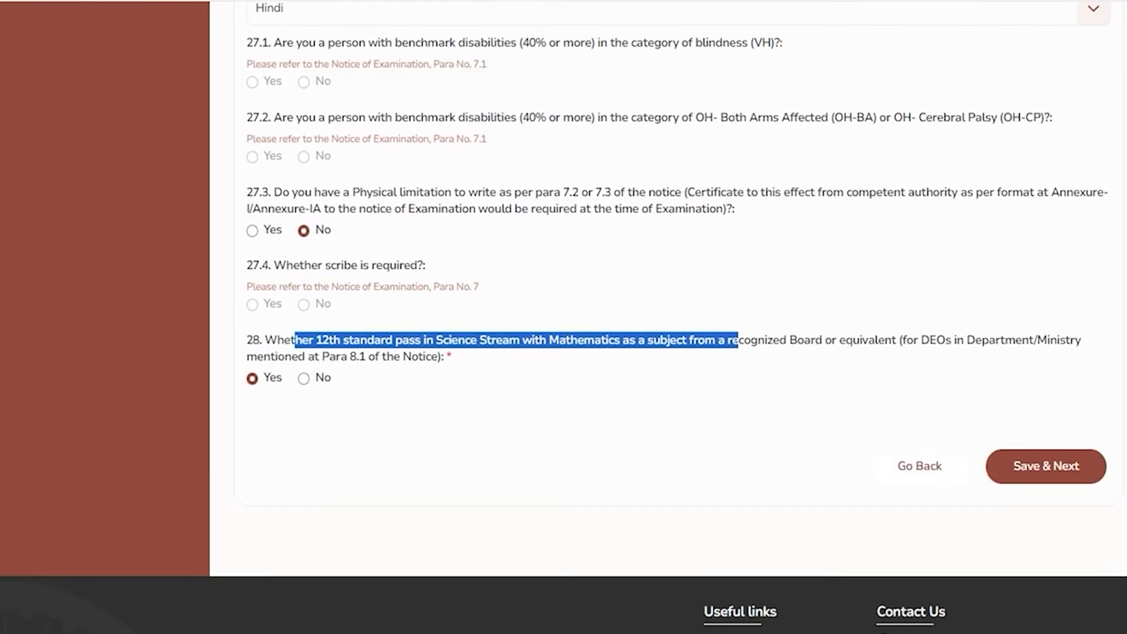
Save Additional Information-II and review the Upload Photograph & Signature page
left_click(1026, 467)
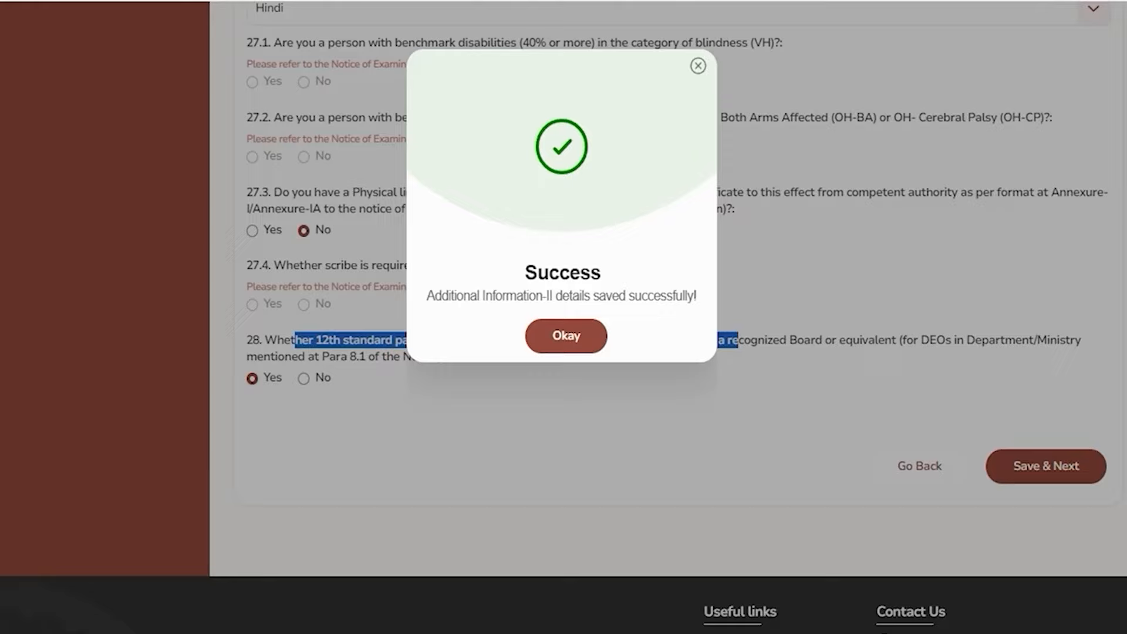
left_click(566, 335)
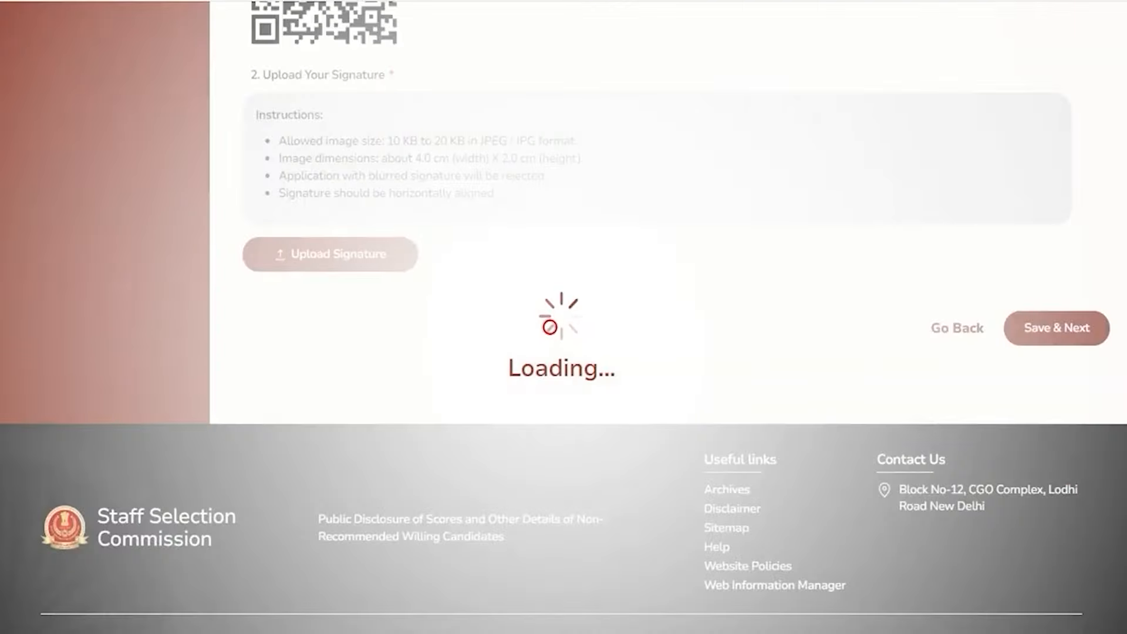
scroll(645, 317, "up", 8)
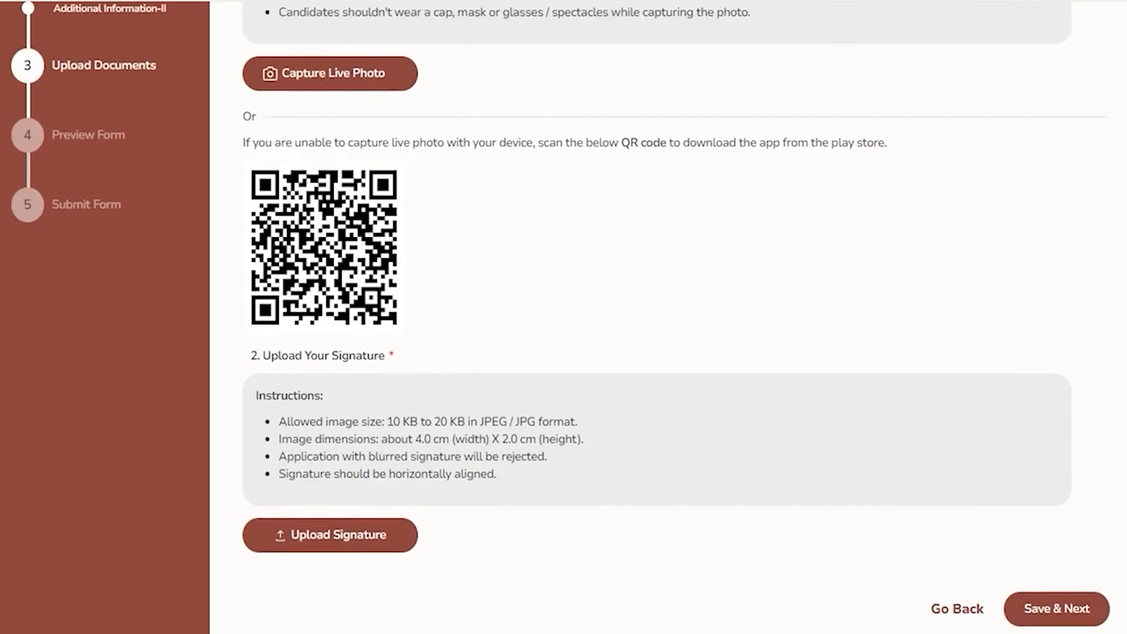
scroll(646, 317, "up", 1)
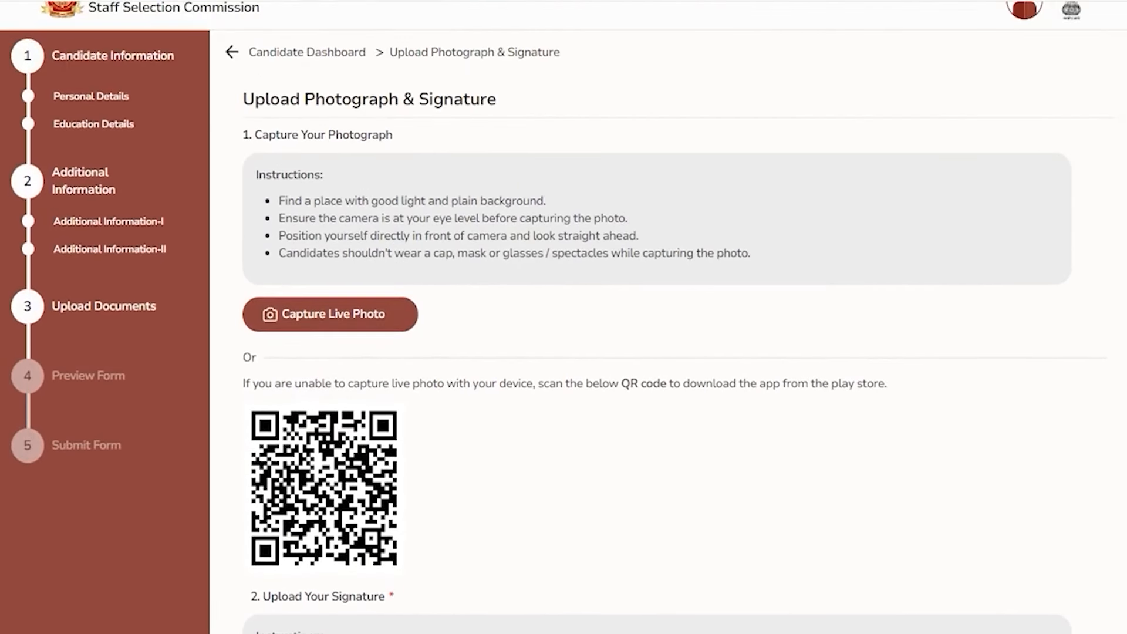
scroll(645, 317, "down", 3)
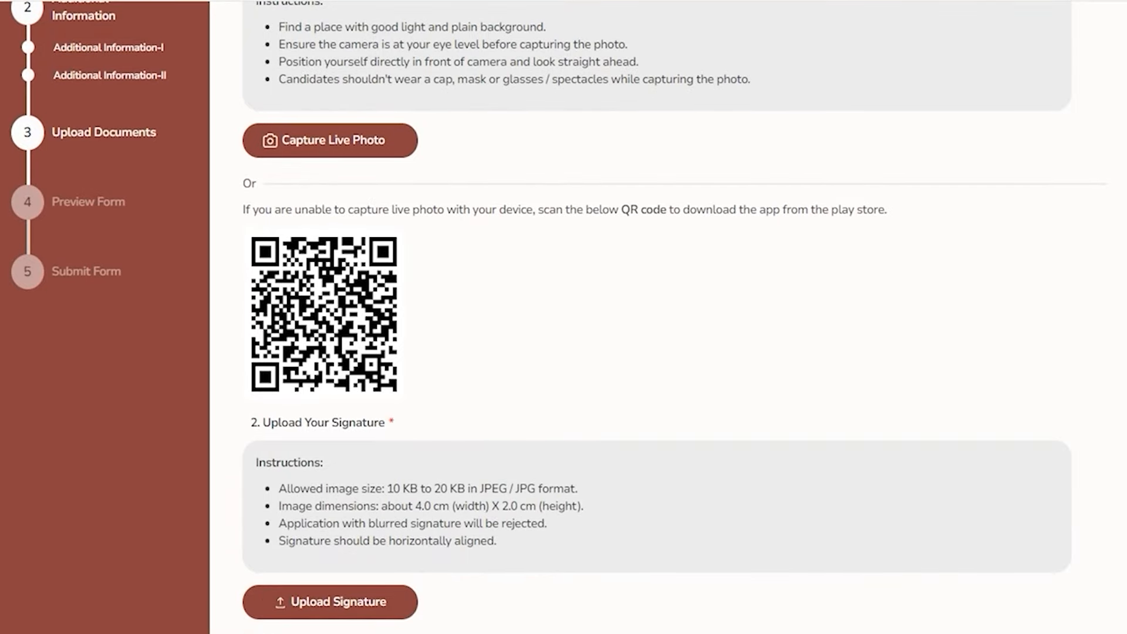
scroll(646, 317, "up", 4)
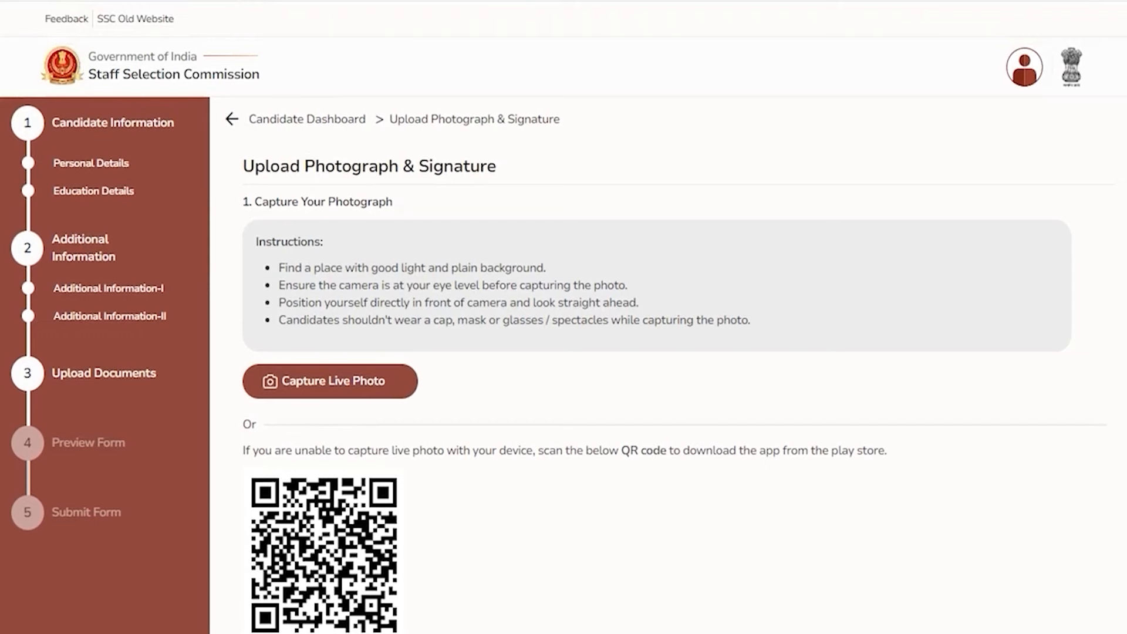
scroll(645, 317, "down", 4)
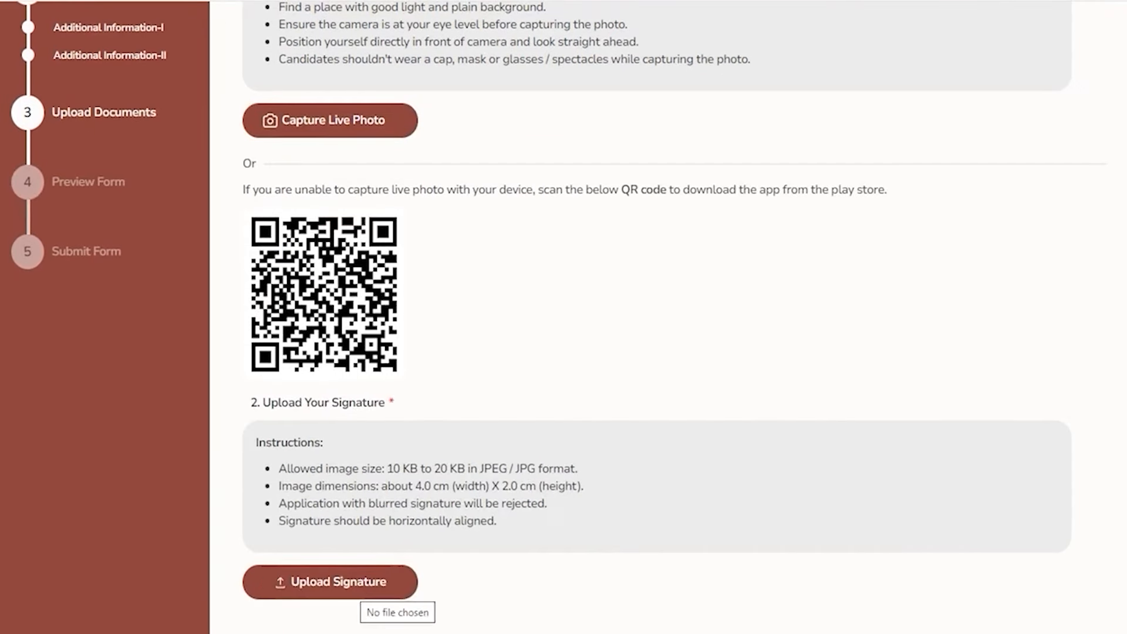
Check the allowed signature file size and format rules in the upload instructions
left_click_drag(391, 469, 497, 469)
left_click_drag(509, 469, 553, 468)
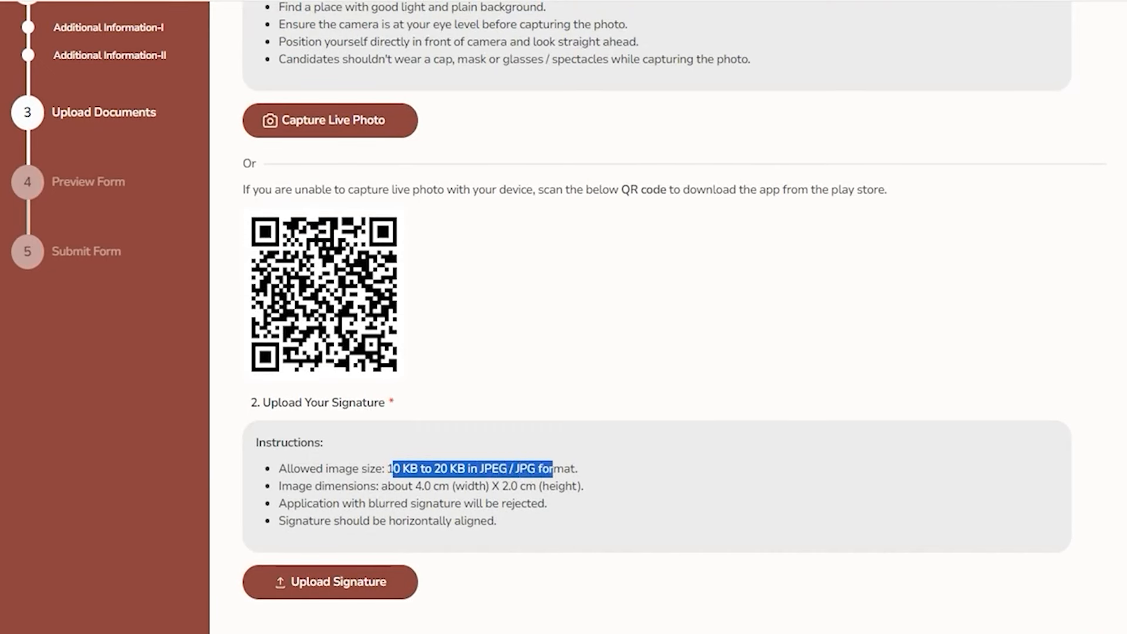
scroll(657, 317, "up", 5)
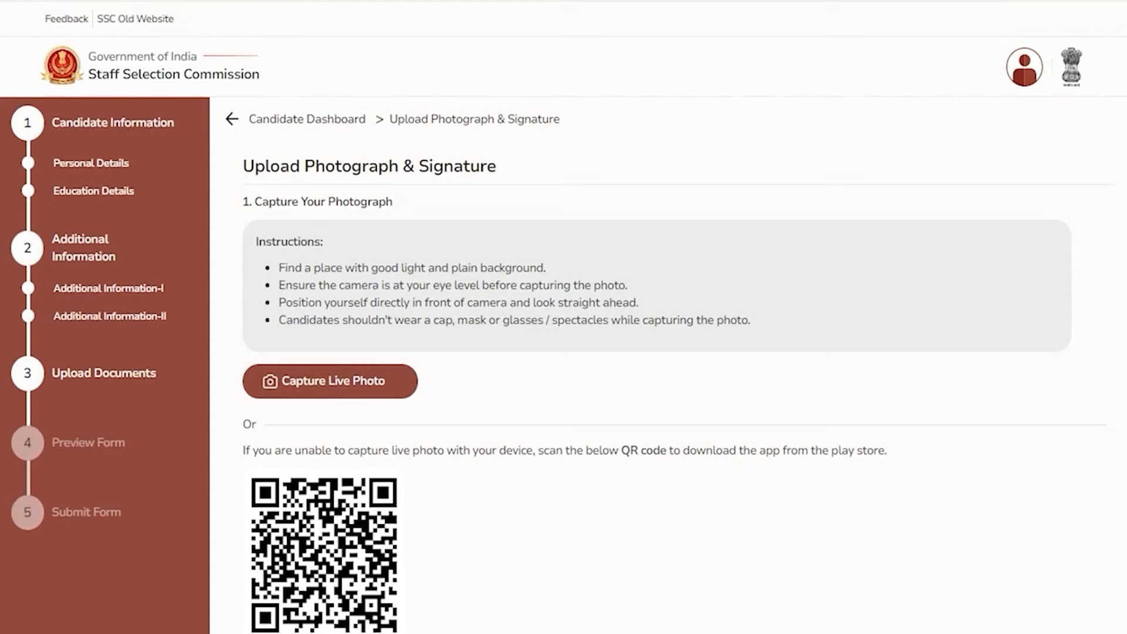
scroll(657, 317, "down", 6)
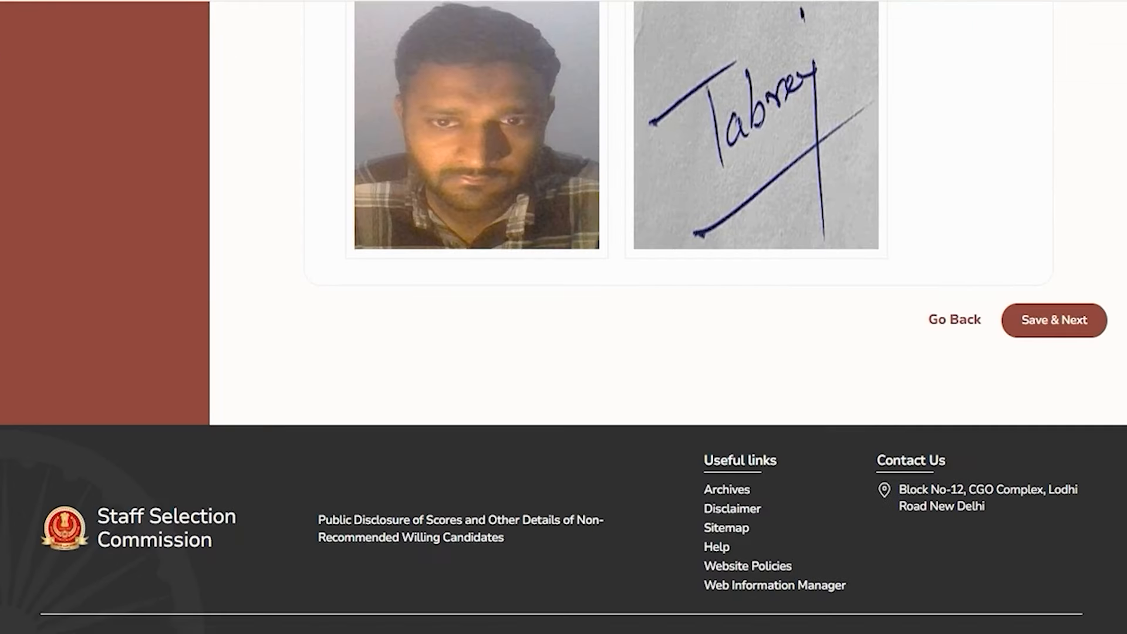
Review the Uploaded Documents section of the Preview Form and accept it with Save & Next
scroll(564, 317, "up", 3)
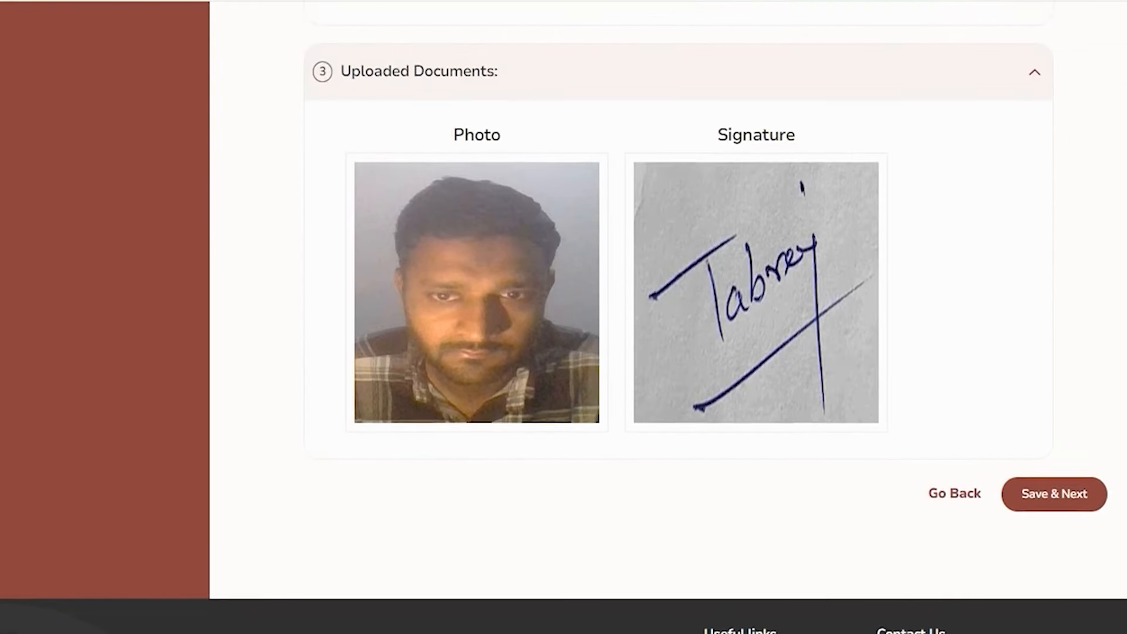
left_click(1061, 499)
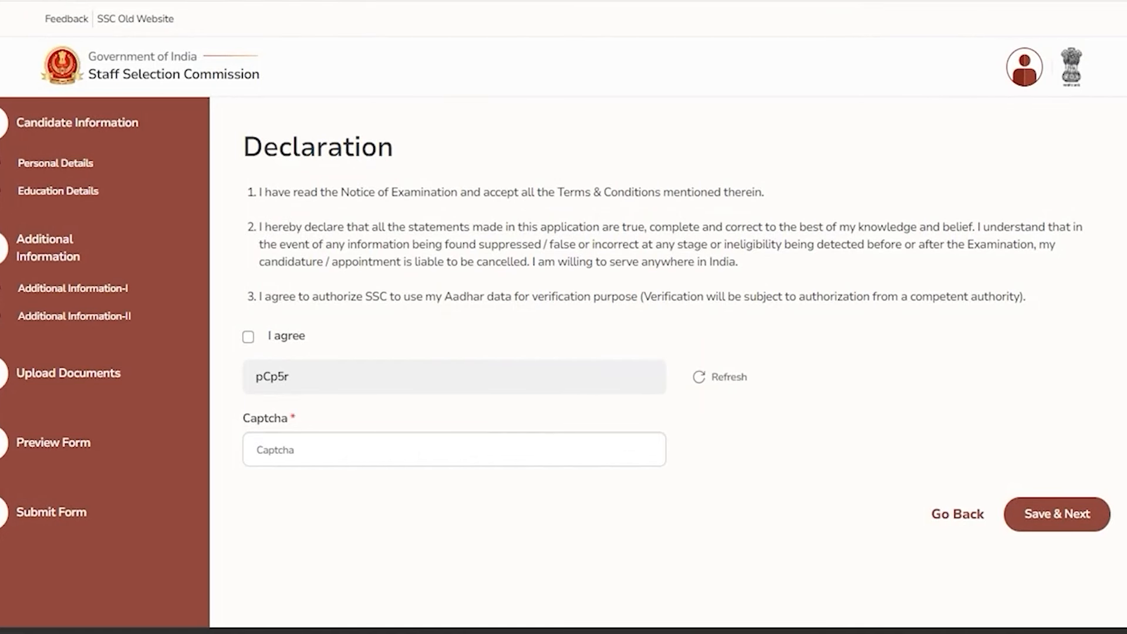
Tick I agree on the three declaration statements and place the cursor in the Captcha field
left_click(248, 336)
left_click(297, 453)
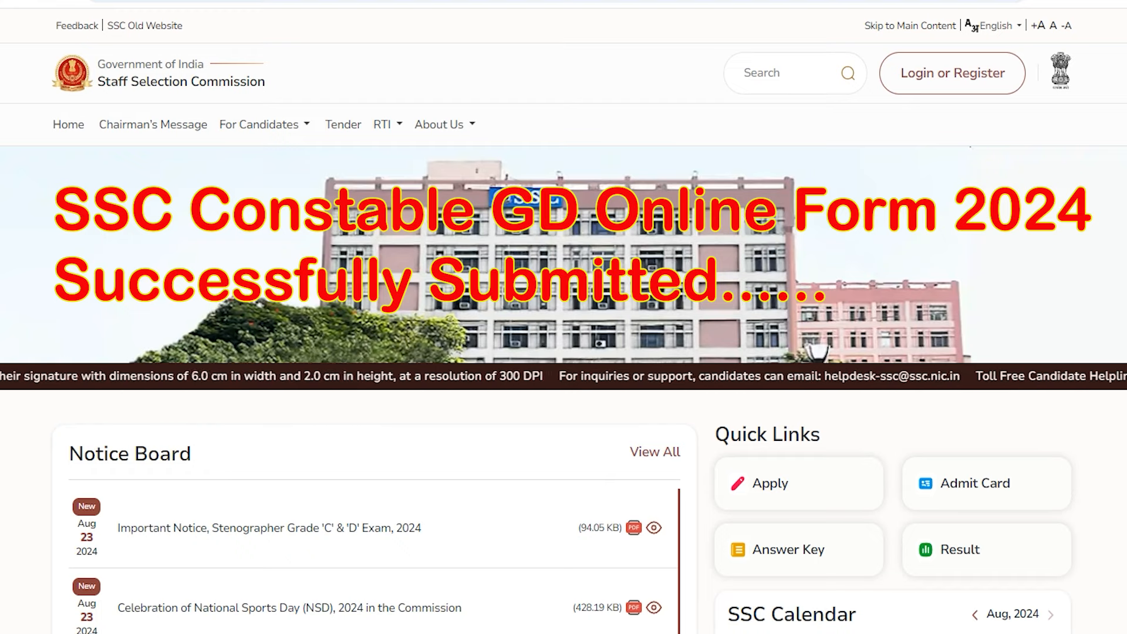
scroll(564, 317, "down", 4)
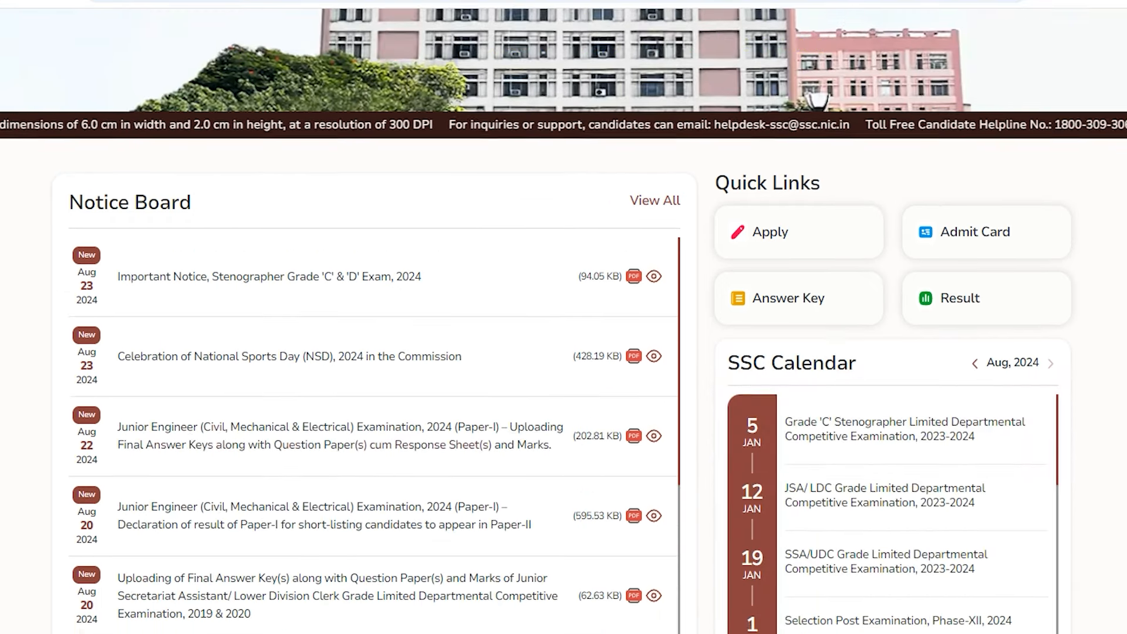
scroll(564, 317, "down", 11)
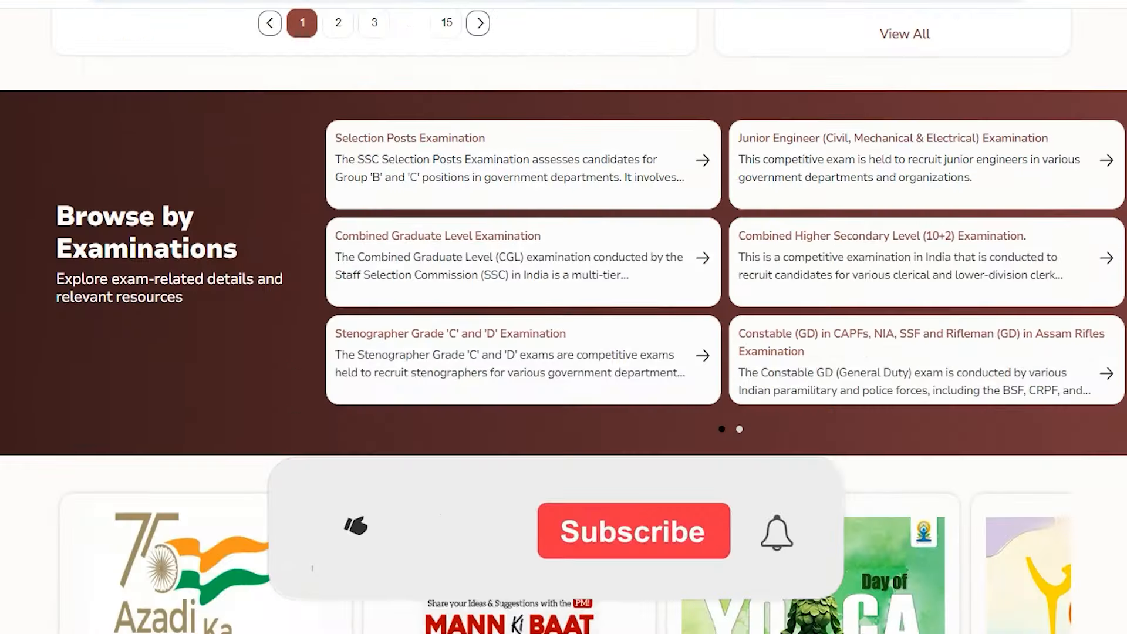
scroll(563, 317, "up", 15)
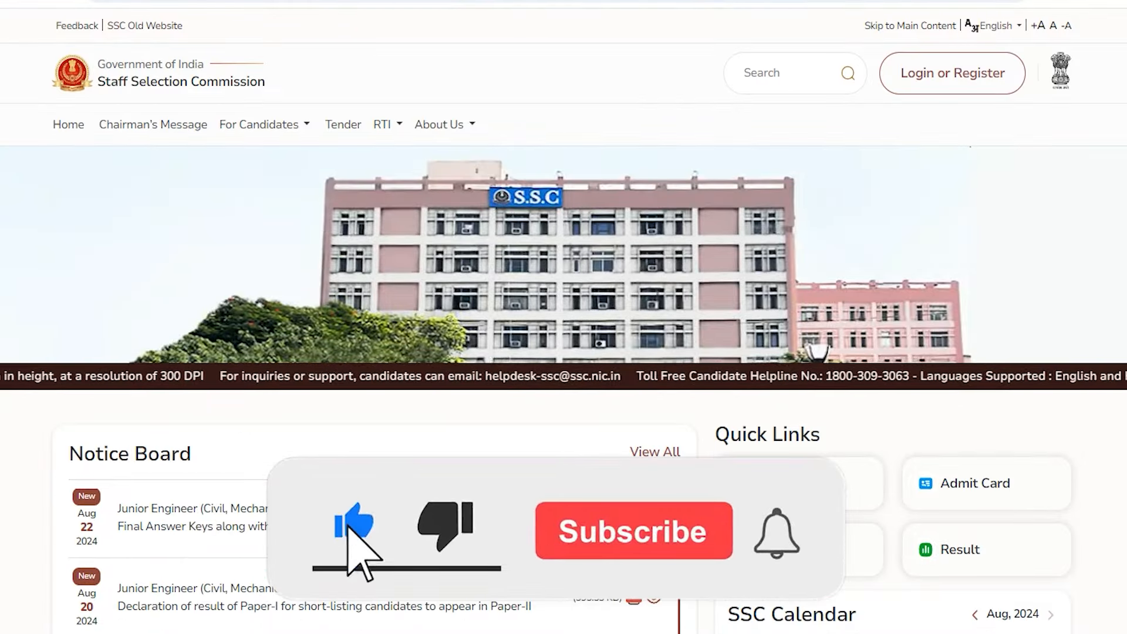